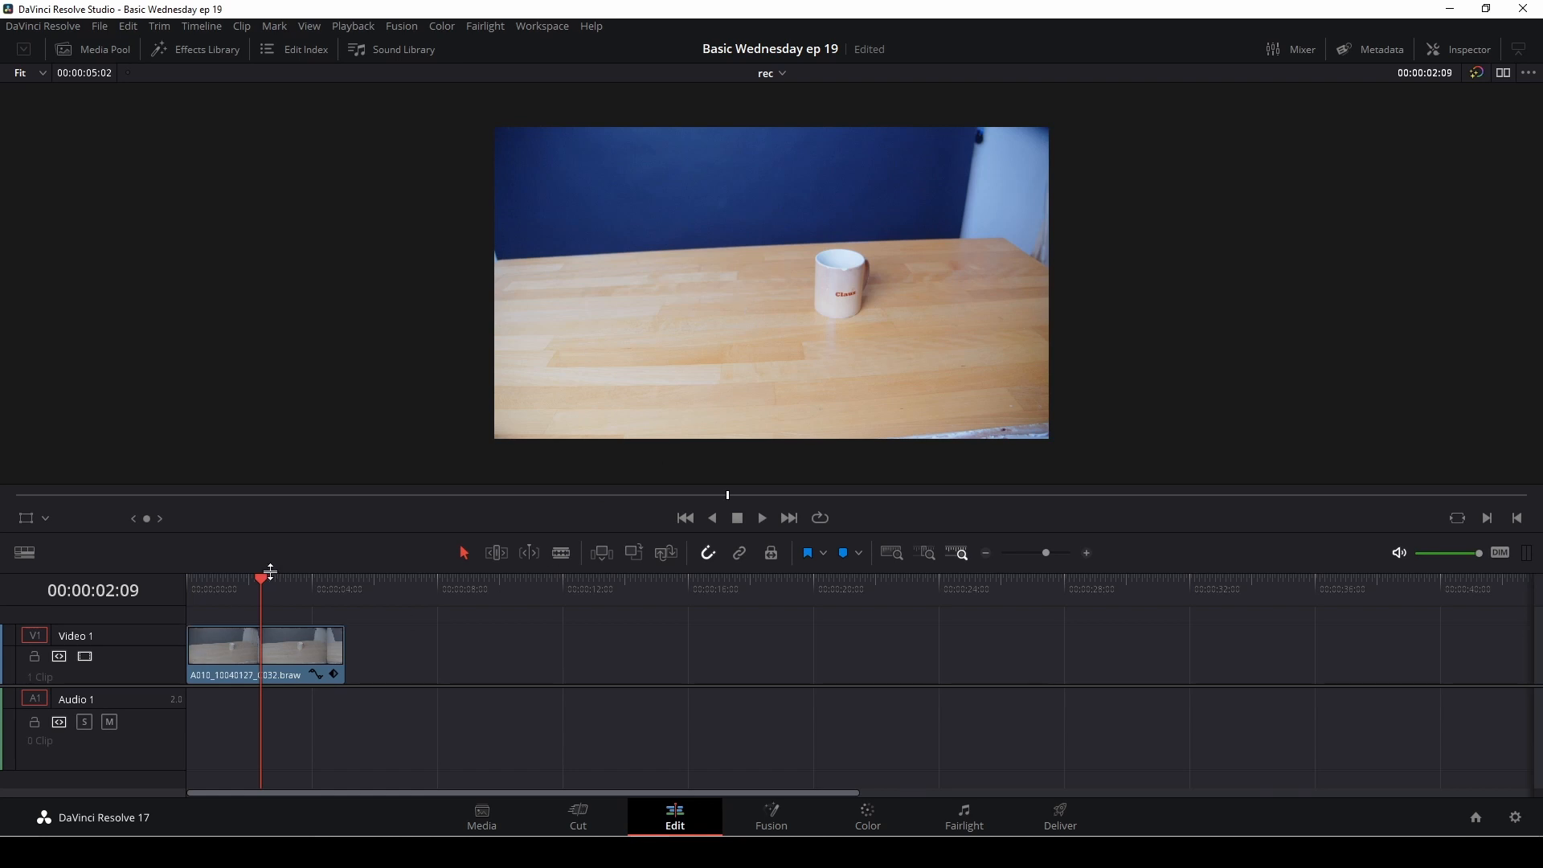
Step: Play the mug clip from its beginning and return the playhead to 00:00:00:00
{"action": "left_click_drag", "start_coordinate": [260, 584], "coordinate": [201, 593]}
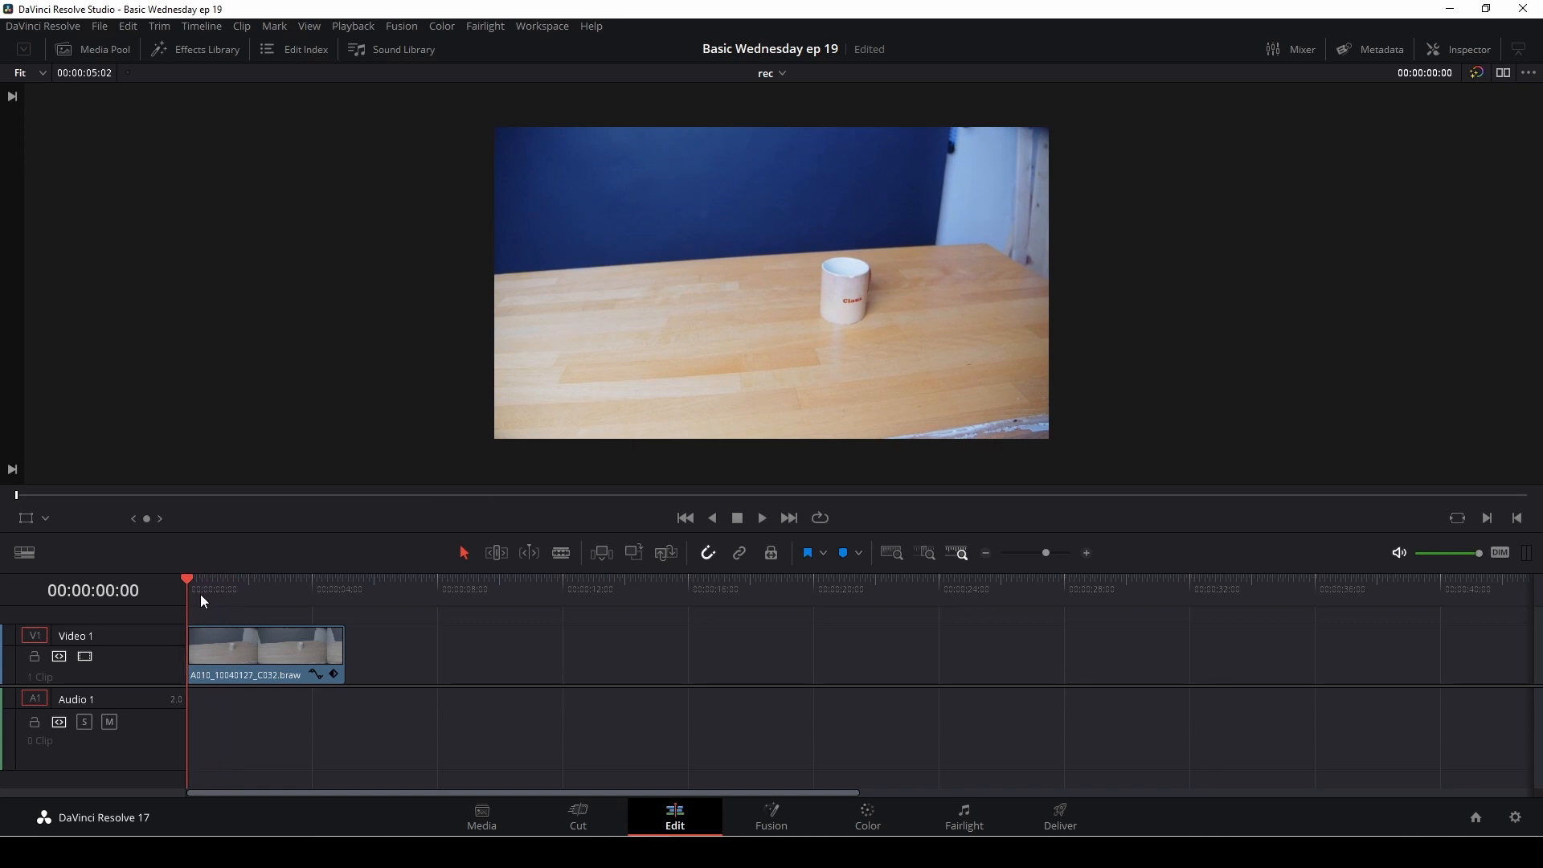
{"action": "key", "text": "space"}
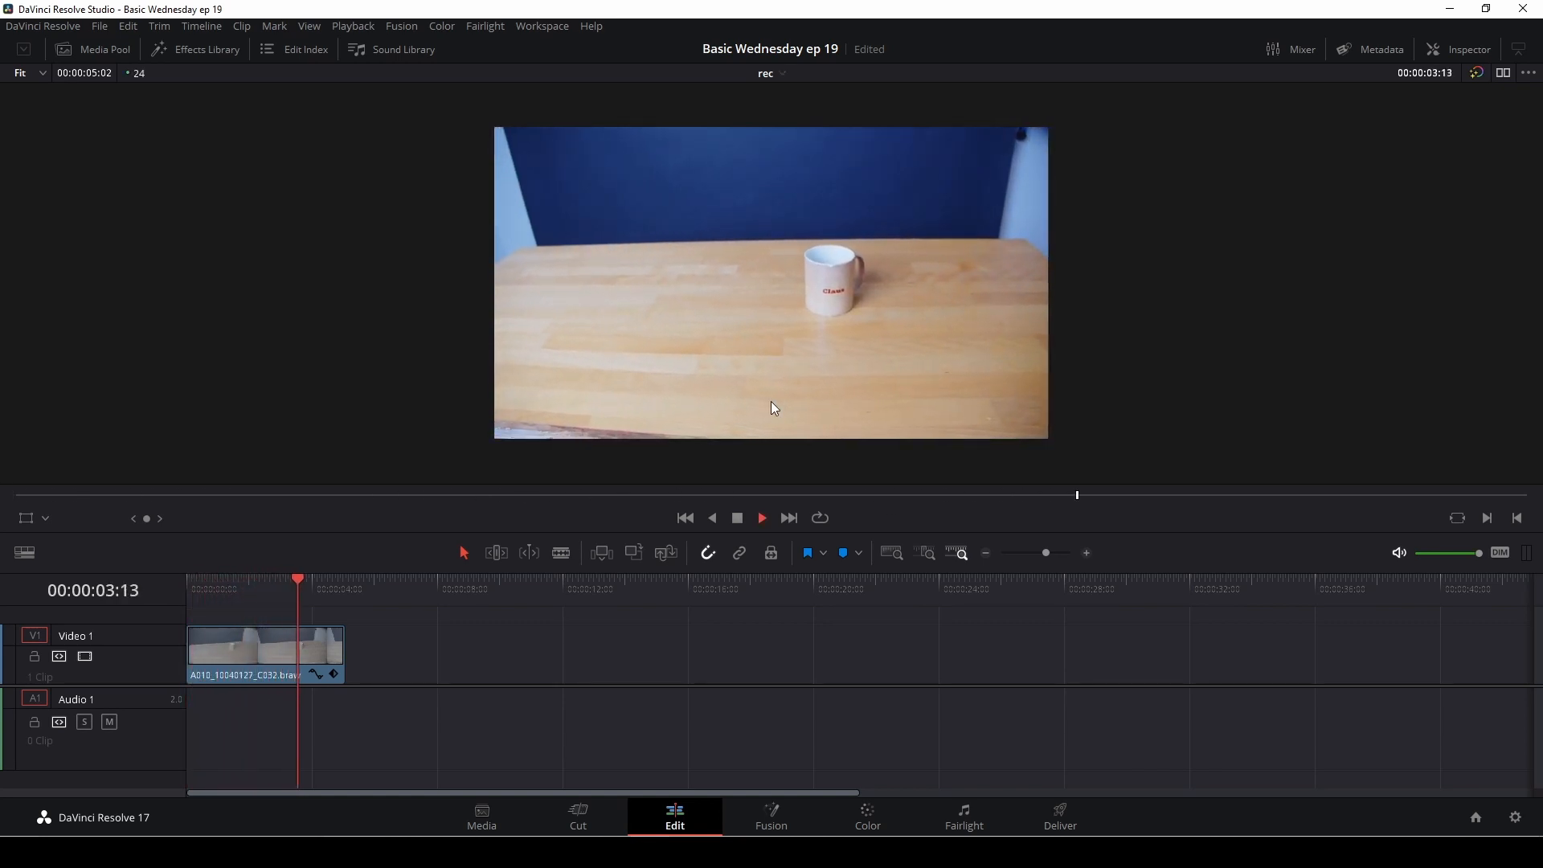
{"action": "key", "text": "space"}
{"action": "left_click_drag", "start_coordinate": [321, 582], "coordinate": [187, 592]}
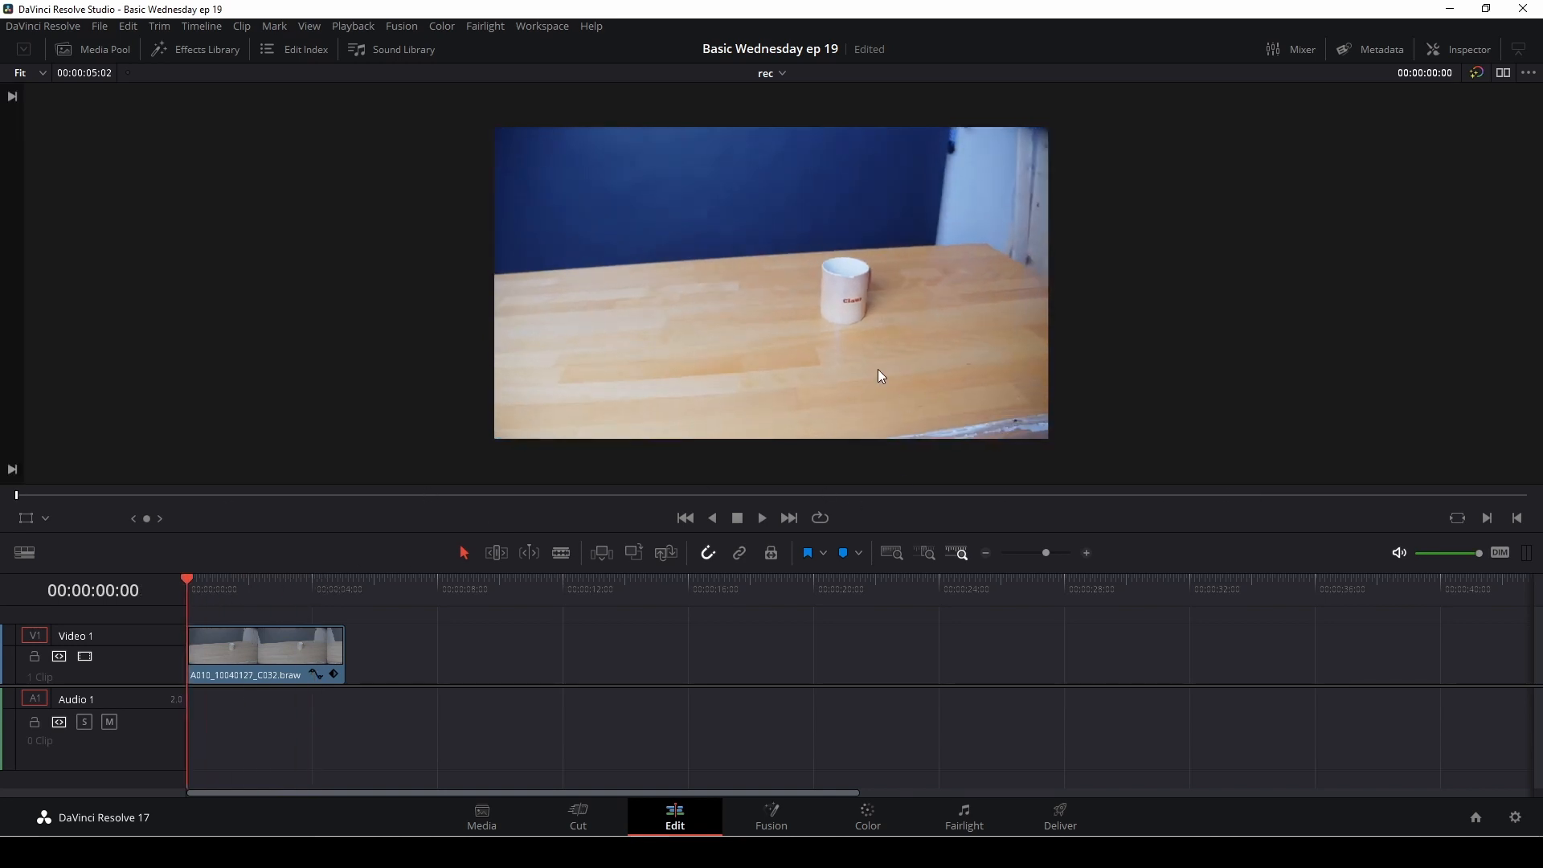
Step: Apply the Patch Replacer effect from Resolve FX Revival to the mug clip on Video 1
{"action": "left_click", "coordinate": [251, 662]}
{"action": "left_click", "coordinate": [209, 50]}
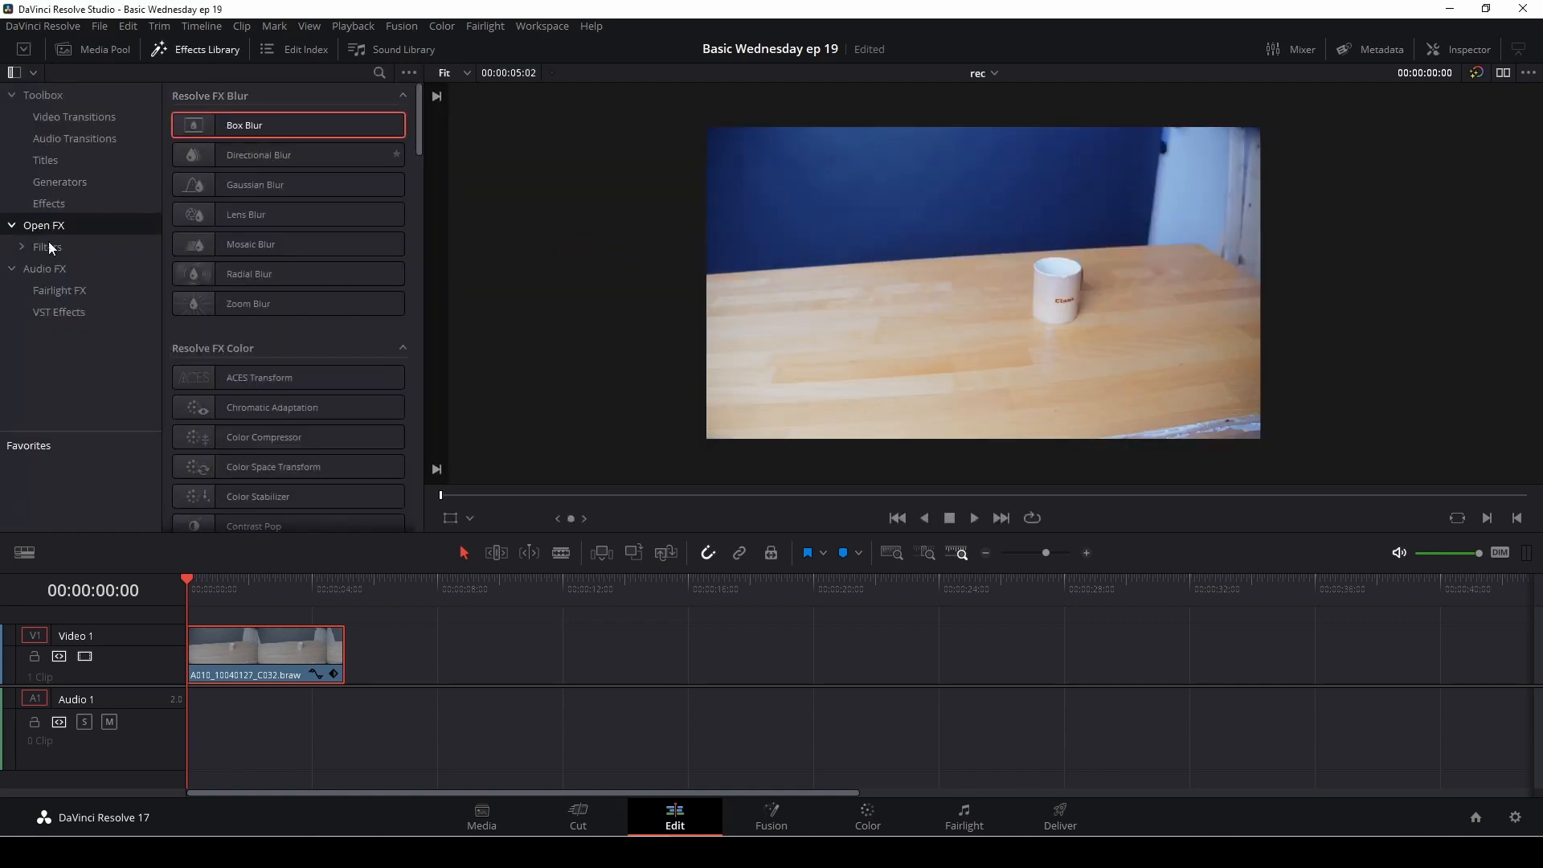
{"action": "scroll", "coordinate": [280, 372], "scroll_direction": "down", "scroll_amount": 12}
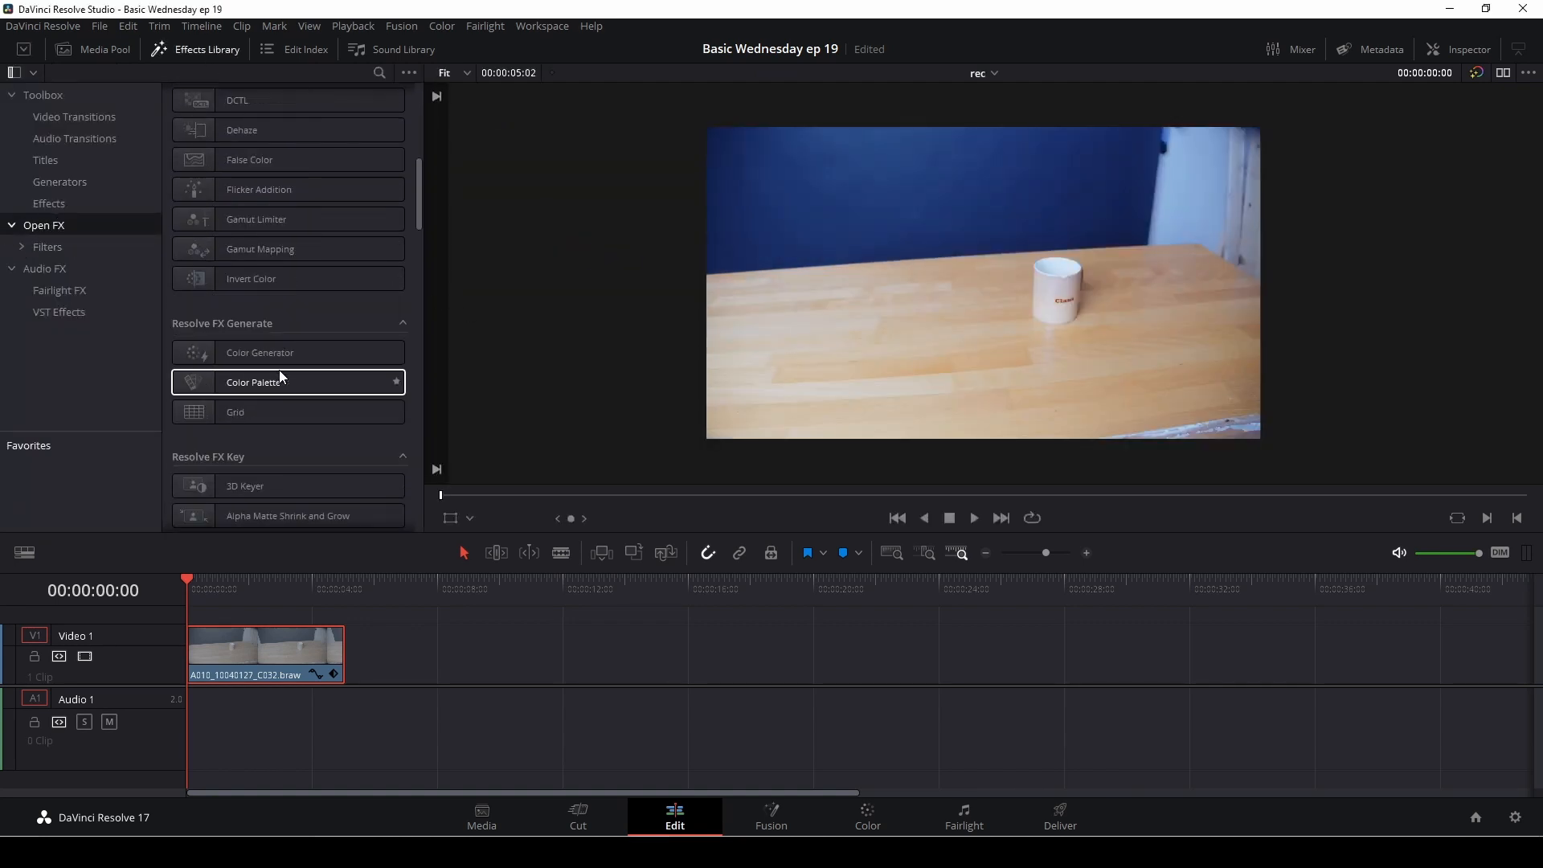
{"action": "scroll", "coordinate": [281, 376], "scroll_direction": "down", "scroll_amount": 4}
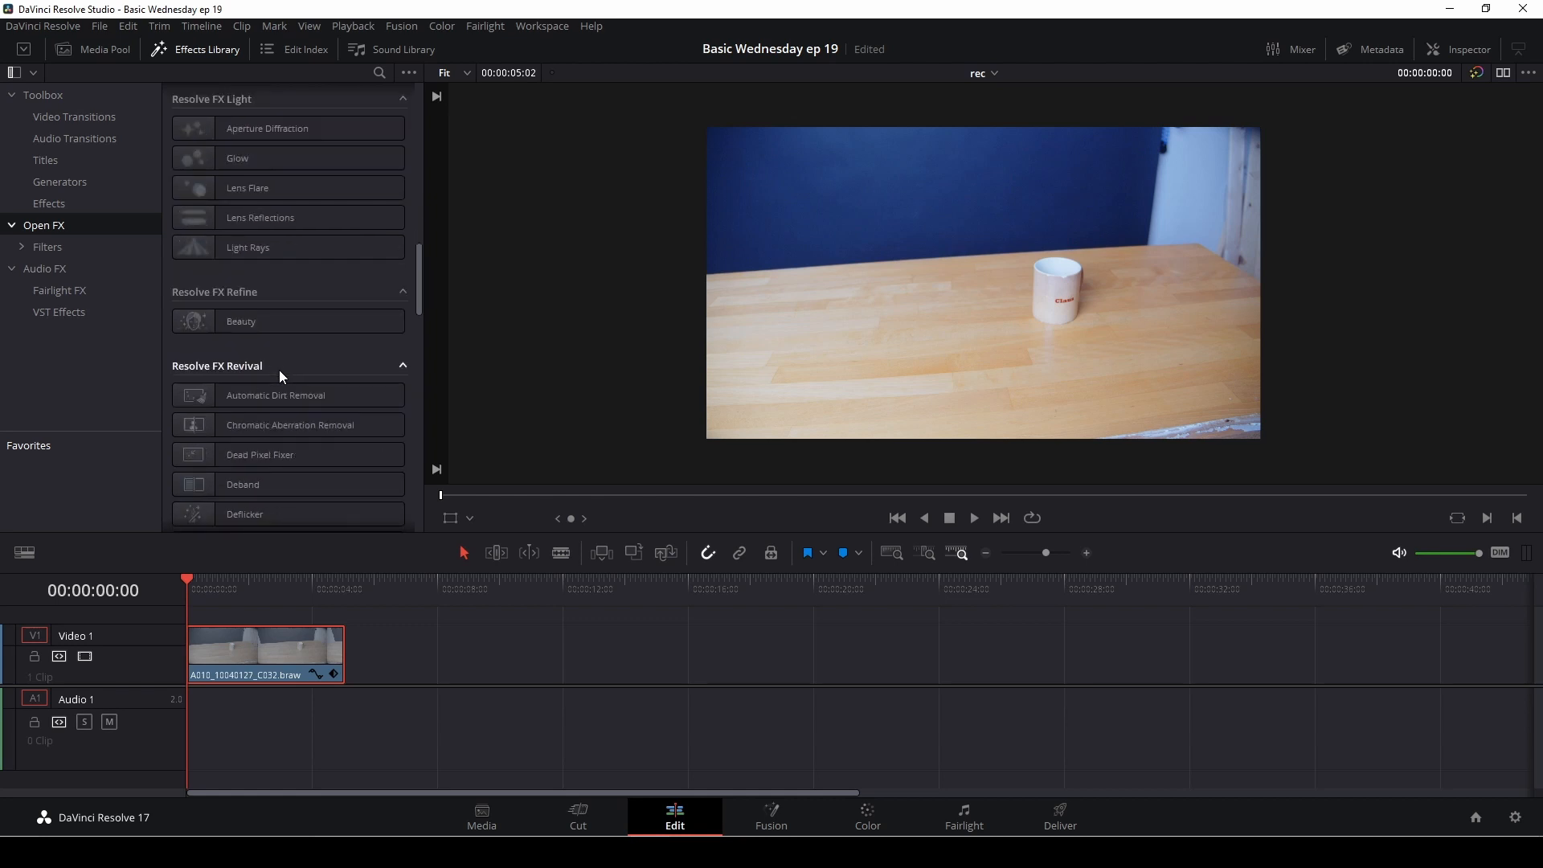
{"action": "scroll", "coordinate": [280, 377], "scroll_direction": "down", "scroll_amount": 2}
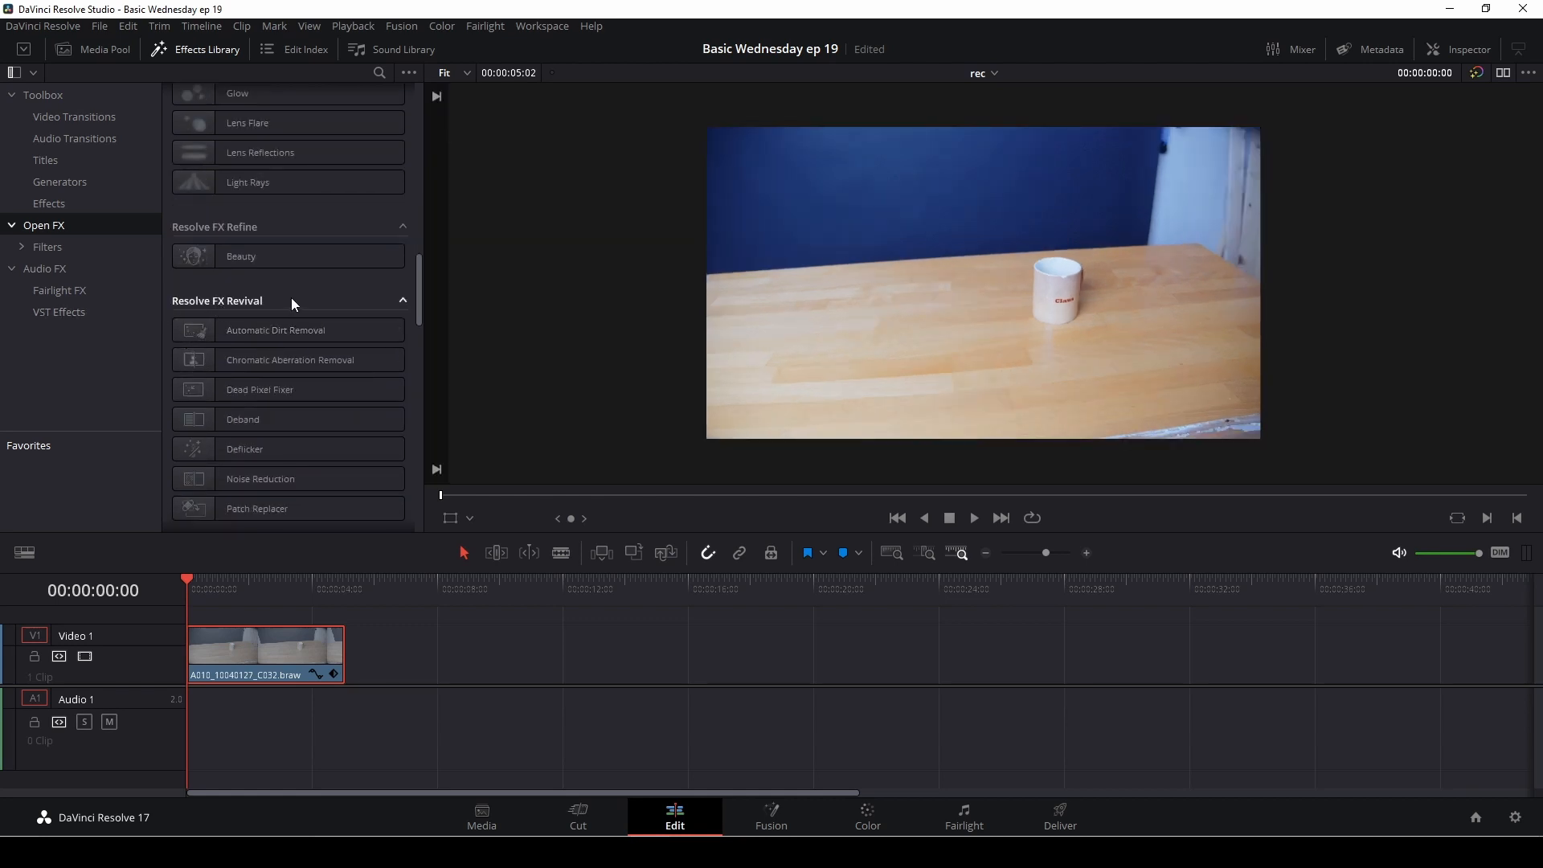
{"action": "scroll", "coordinate": [290, 298], "scroll_direction": "down", "scroll_amount": 4}
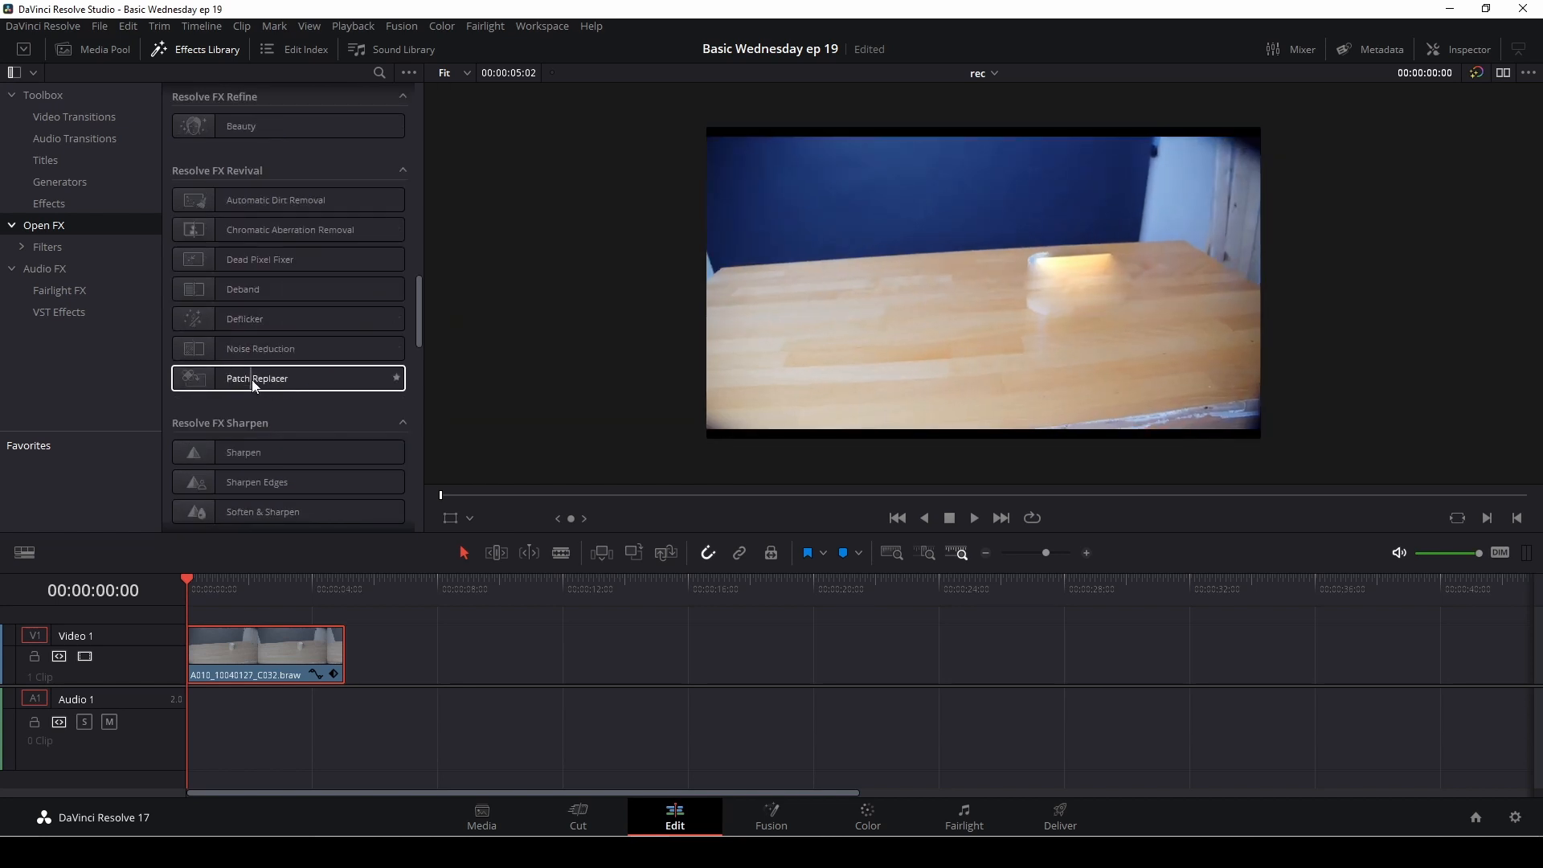
{"action": "left_click_drag", "start_coordinate": [253, 376], "coordinate": [270, 658]}
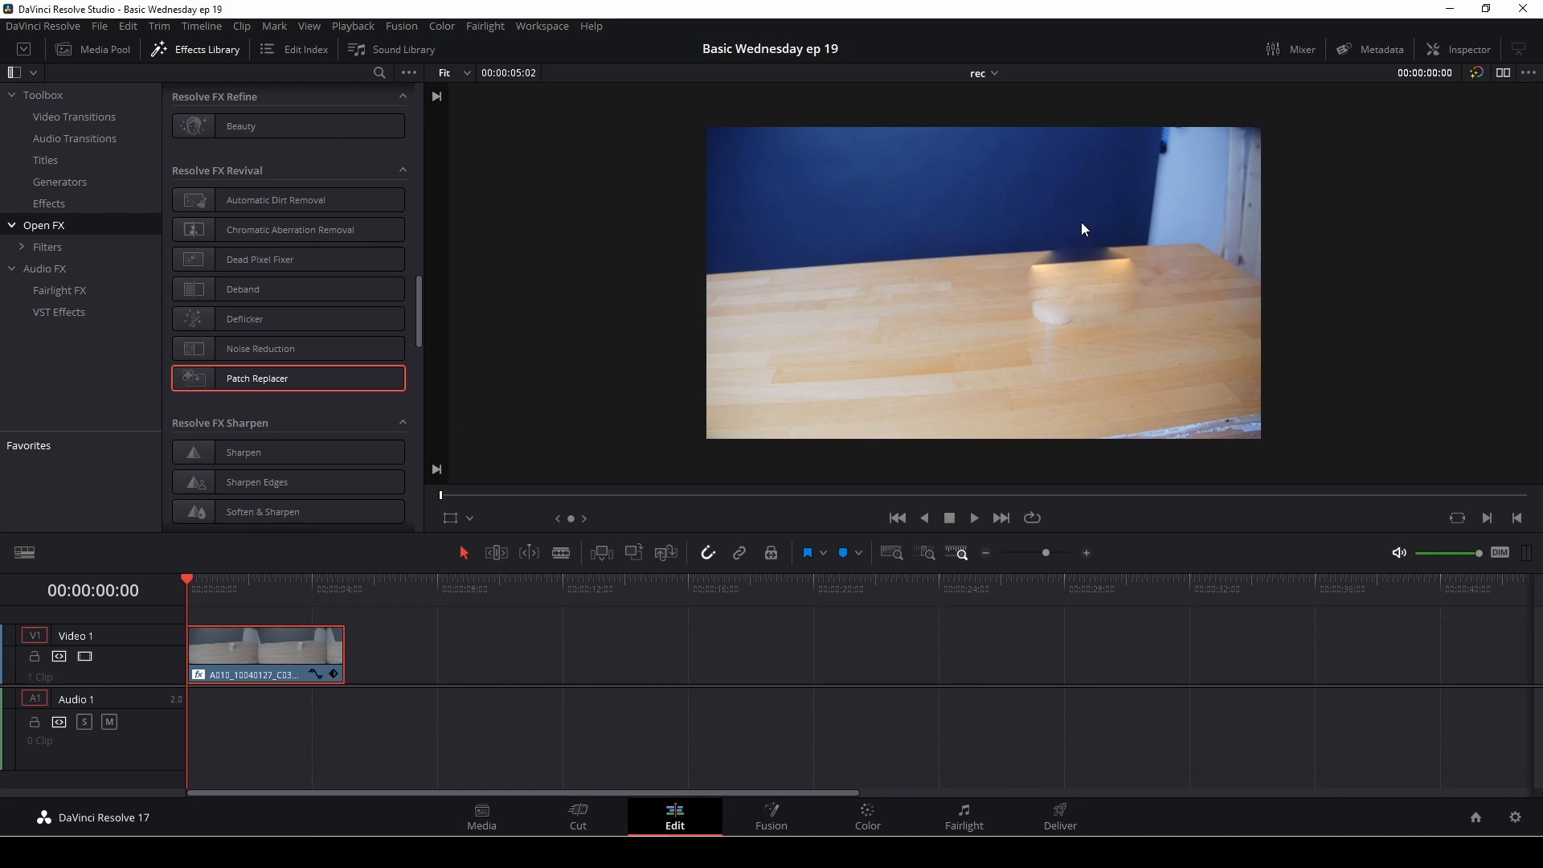
Step: Show the Patch Replacer's Open FX overlay on the image, placing the source patch on bare tabletop and the target patch over the mug
{"action": "left_click", "coordinate": [1479, 53]}
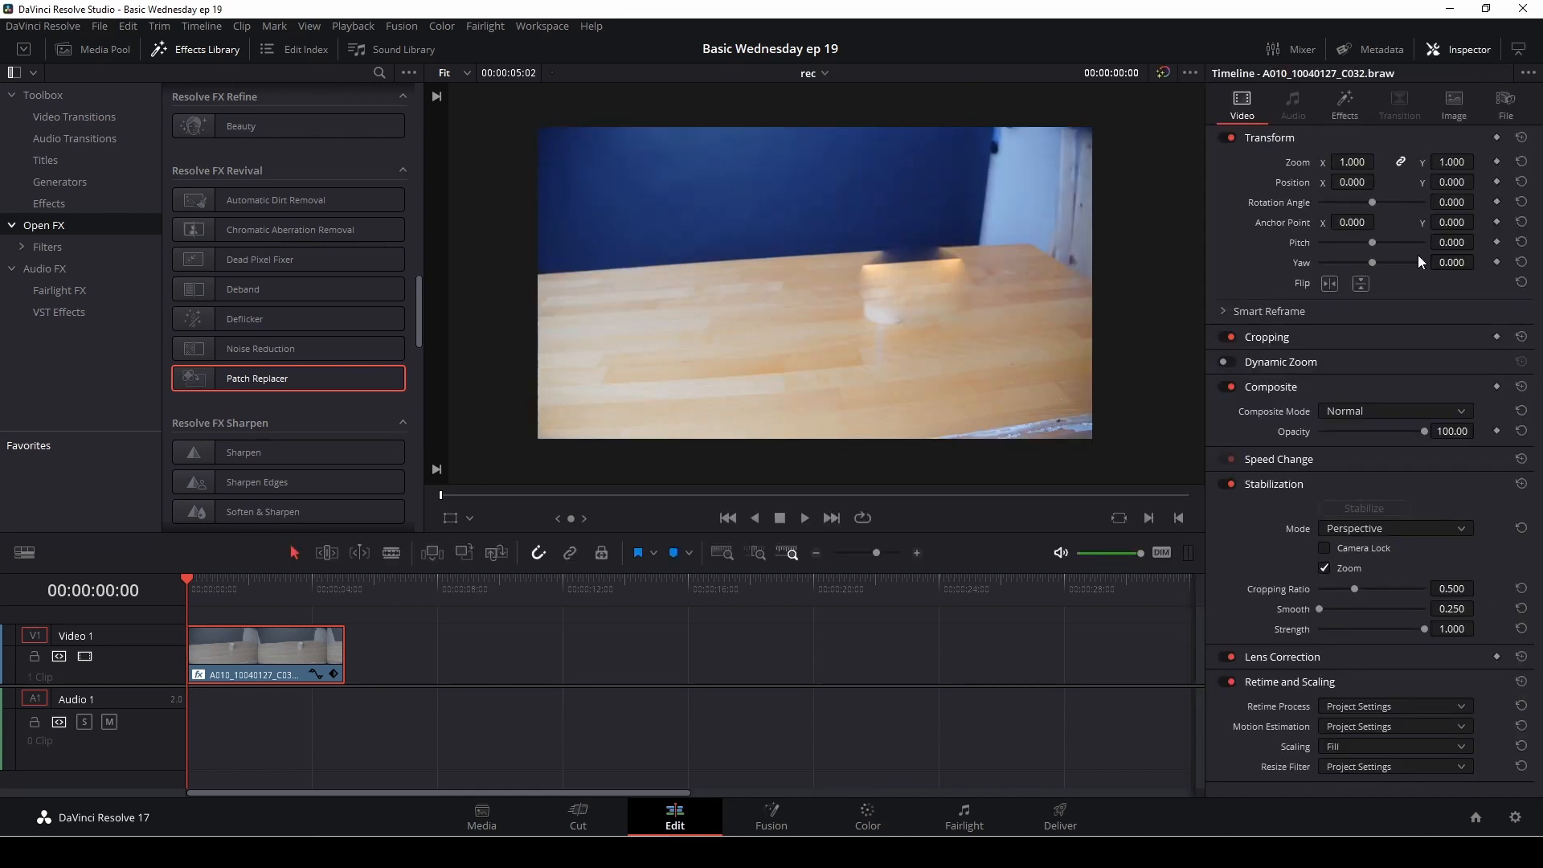
{"action": "left_click", "coordinate": [1345, 103]}
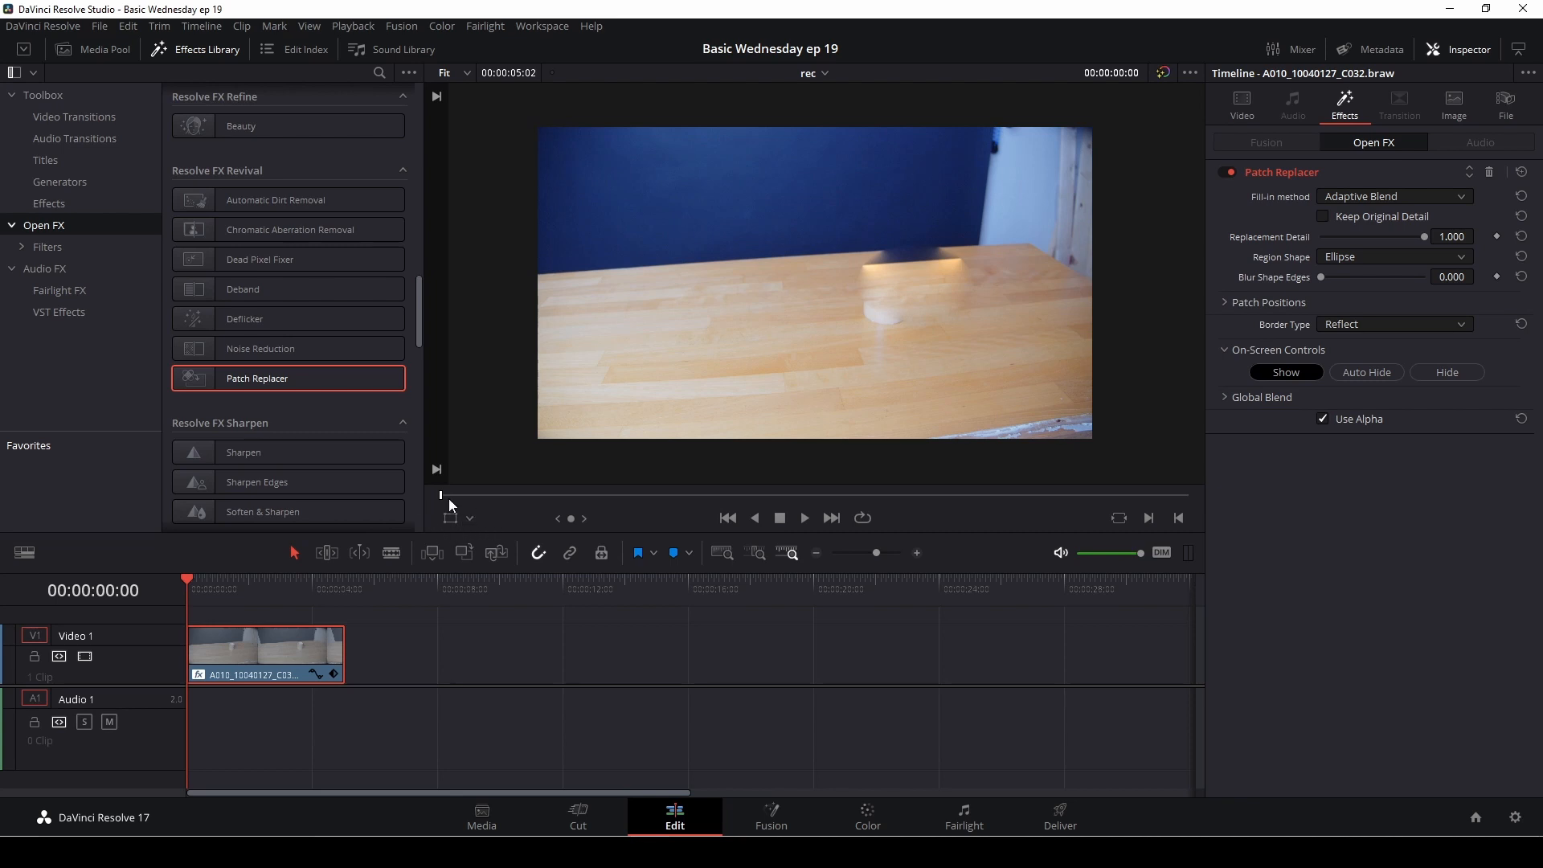
{"action": "left_click", "coordinate": [471, 518]}
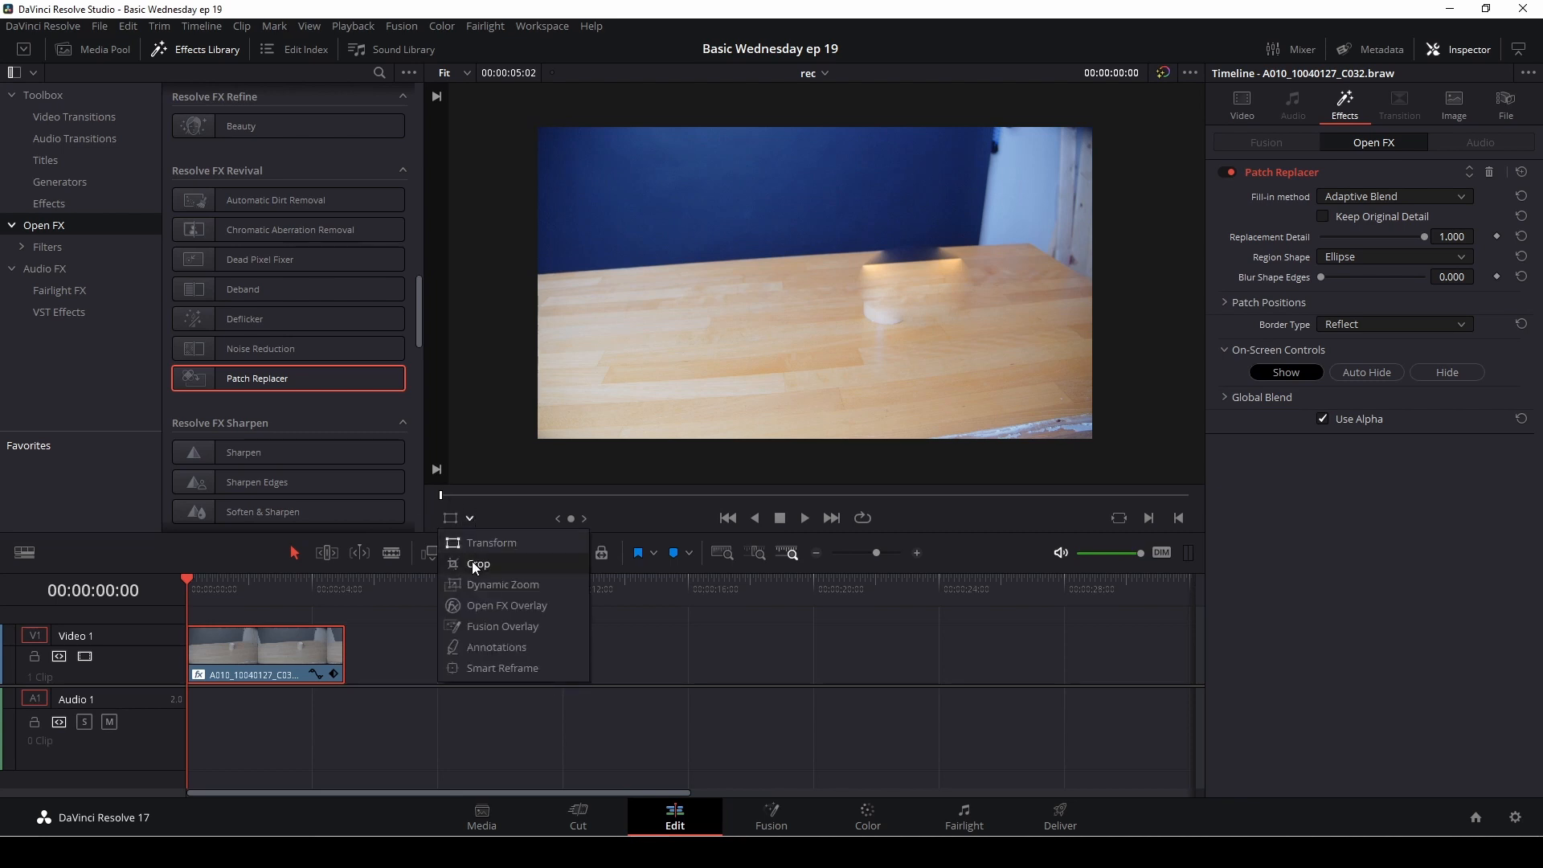
{"action": "left_click", "coordinate": [483, 605]}
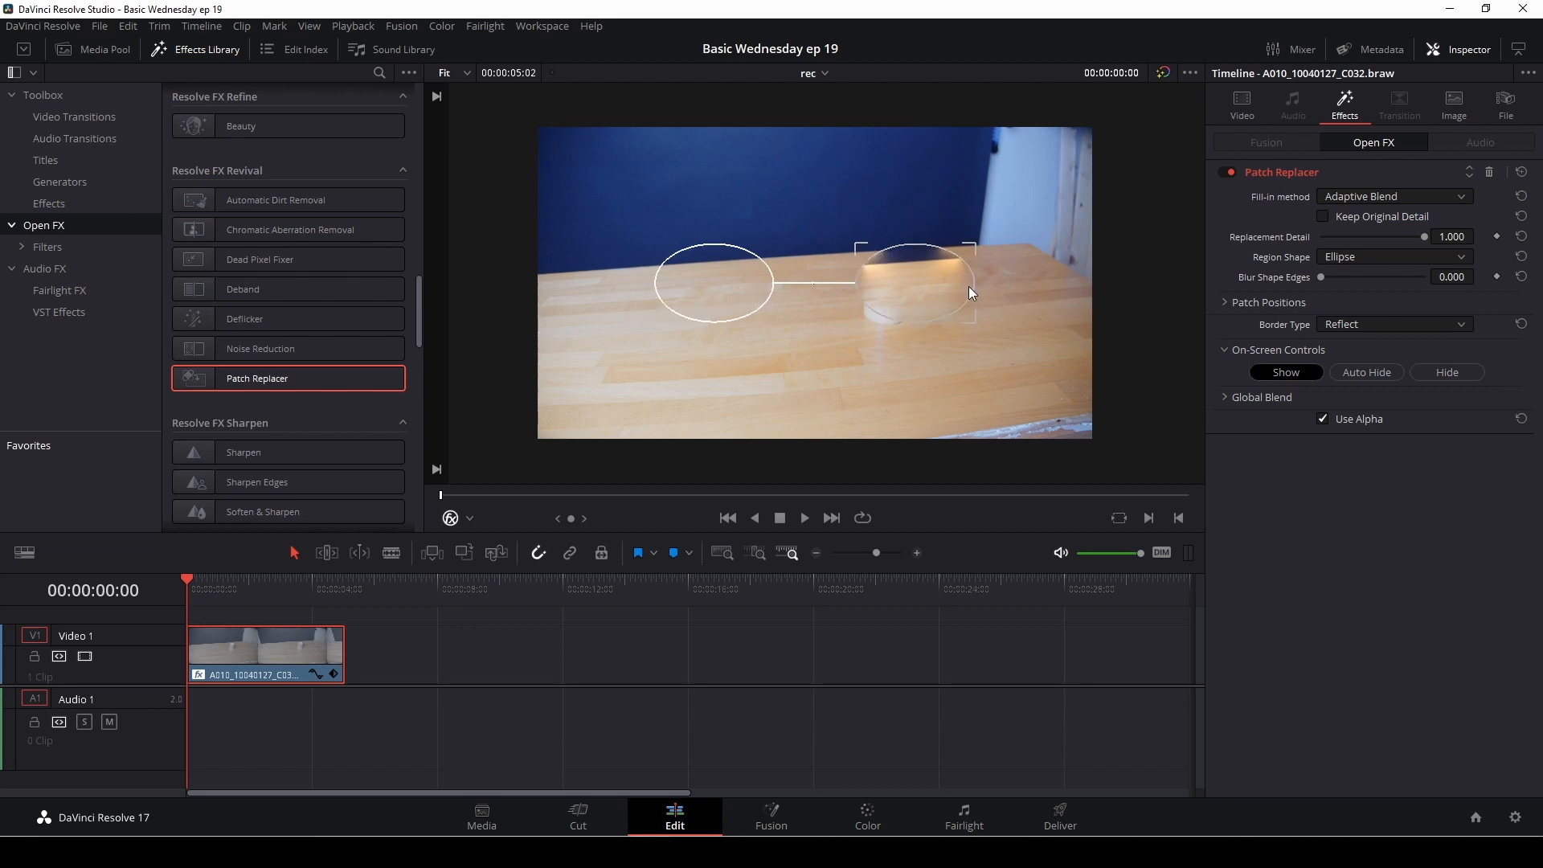
{"action": "left_click_drag", "start_coordinate": [734, 296], "coordinate": [690, 376]}
{"action": "mouse_move", "coordinate": [930, 321]}
{"action": "left_mouse_down"}
{"action": "mouse_move", "coordinate": [894, 364]}
{"action": "mouse_move", "coordinate": [909, 314]}
{"action": "left_mouse_up"}
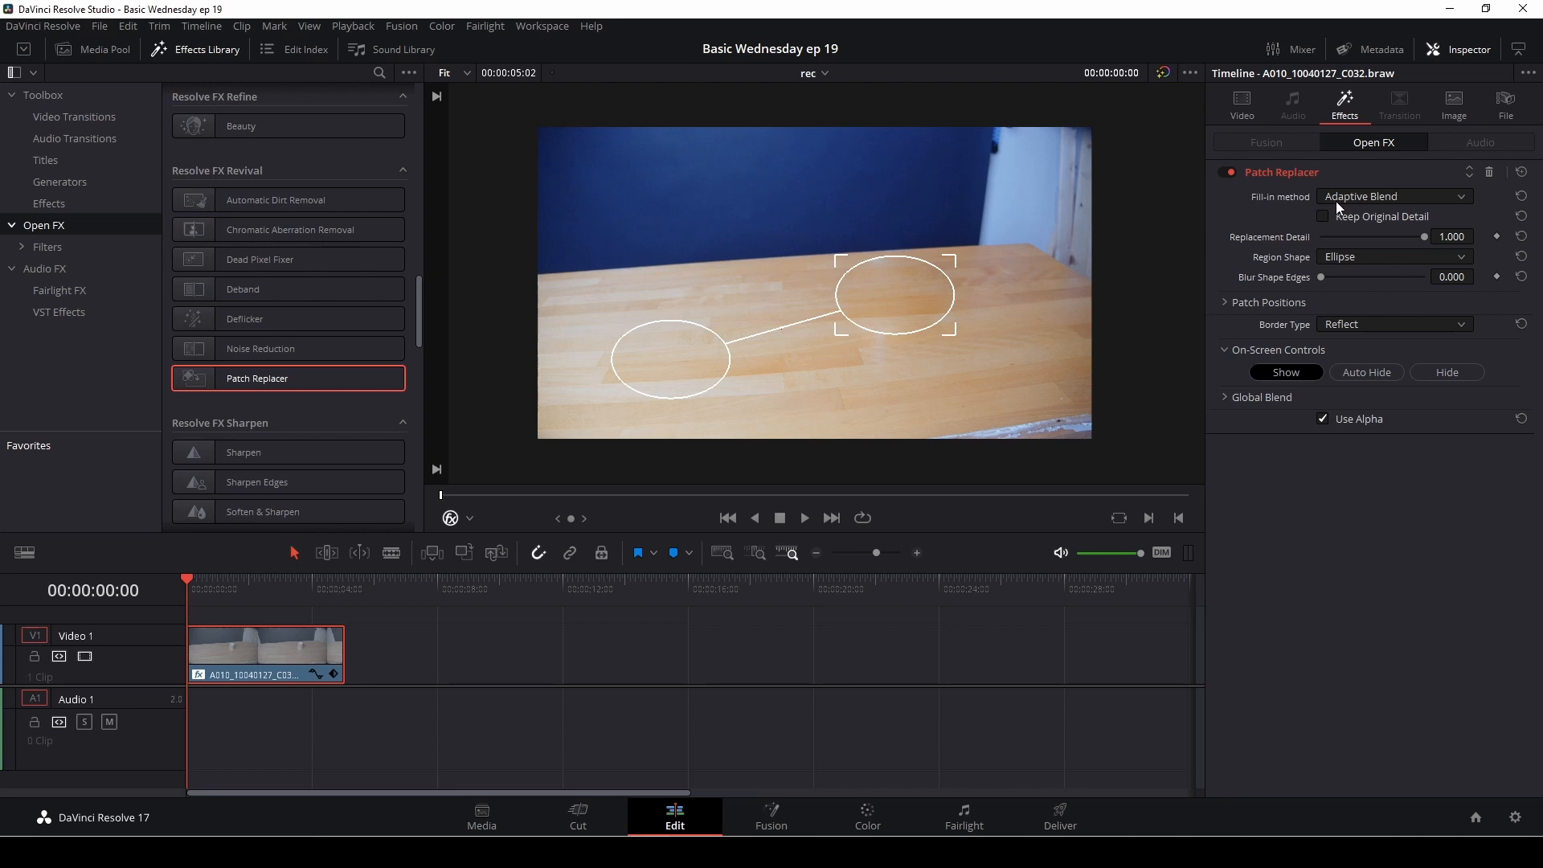
Step: Keep the Patch Replacer's fill-in method on Adaptive Blend and set its region shape to Rectangle
{"action": "left_click", "coordinate": [1417, 197]}
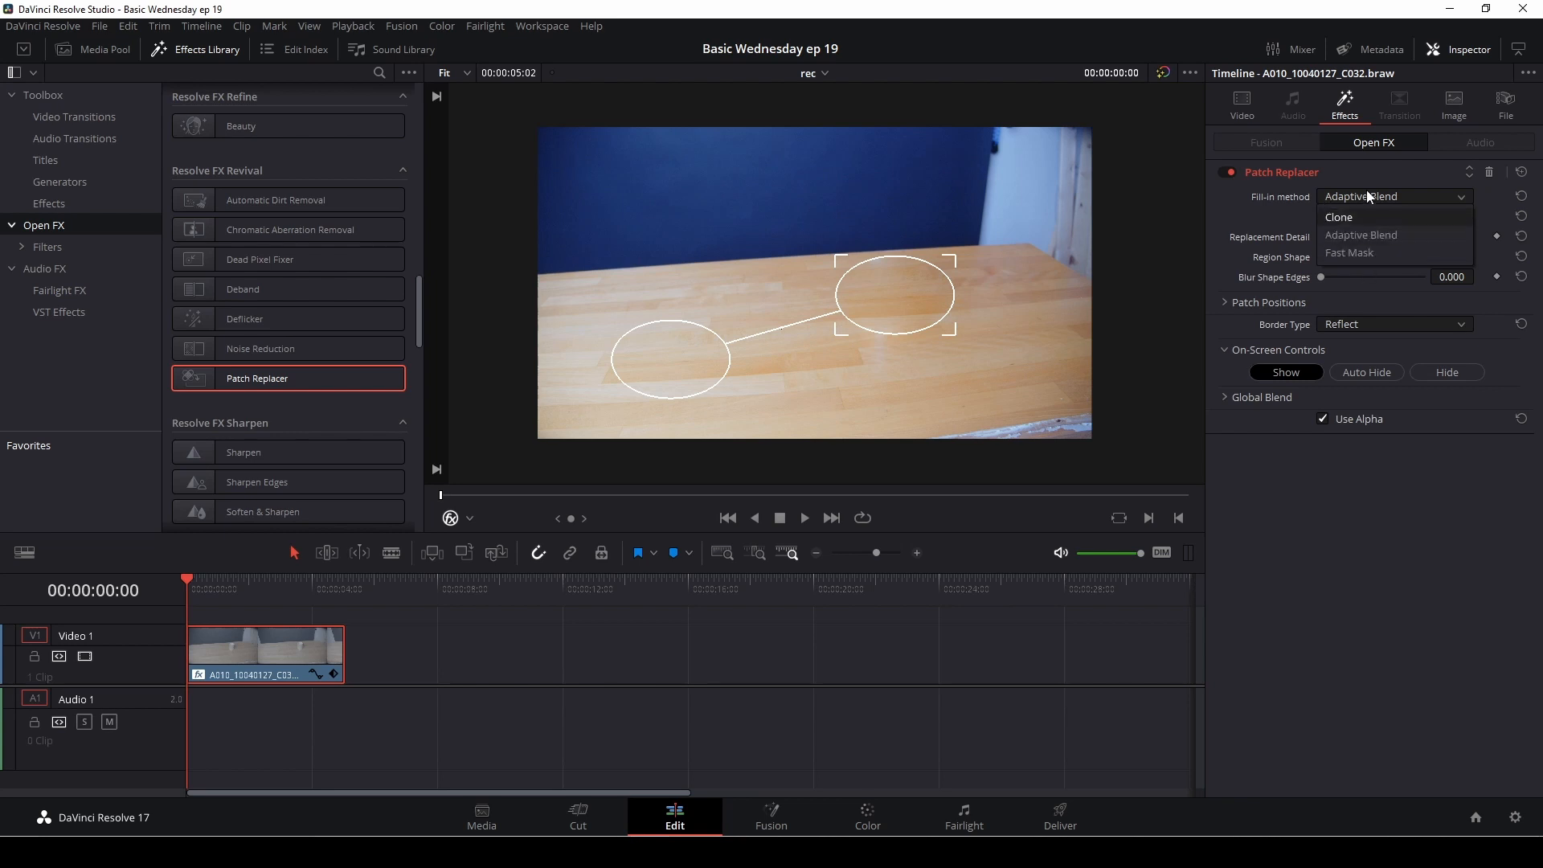
{"action": "left_click", "coordinate": [1372, 232]}
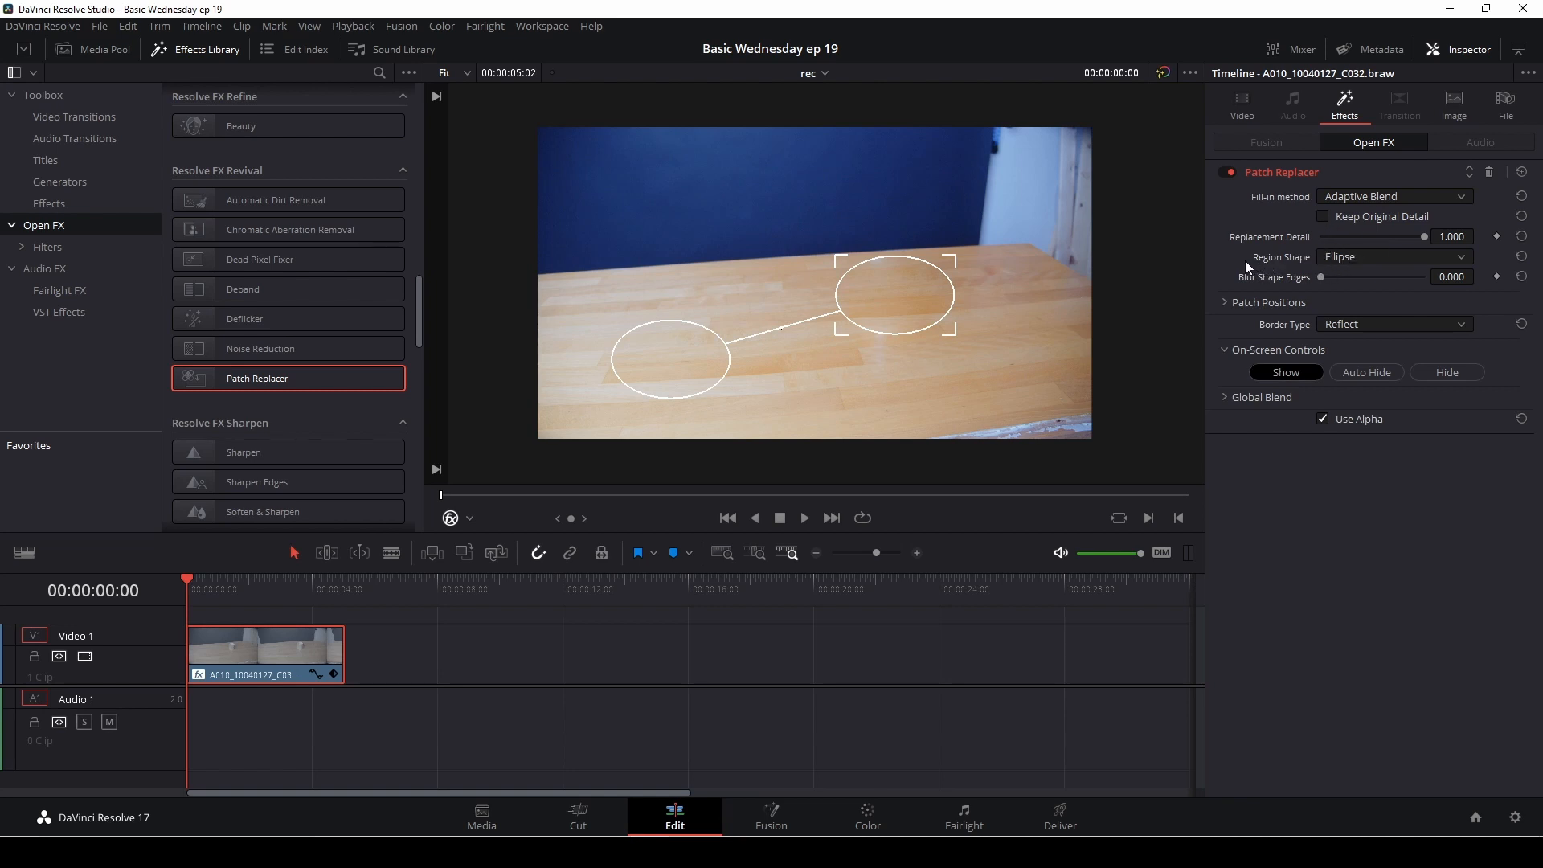
{"action": "left_click", "coordinate": [1343, 259]}
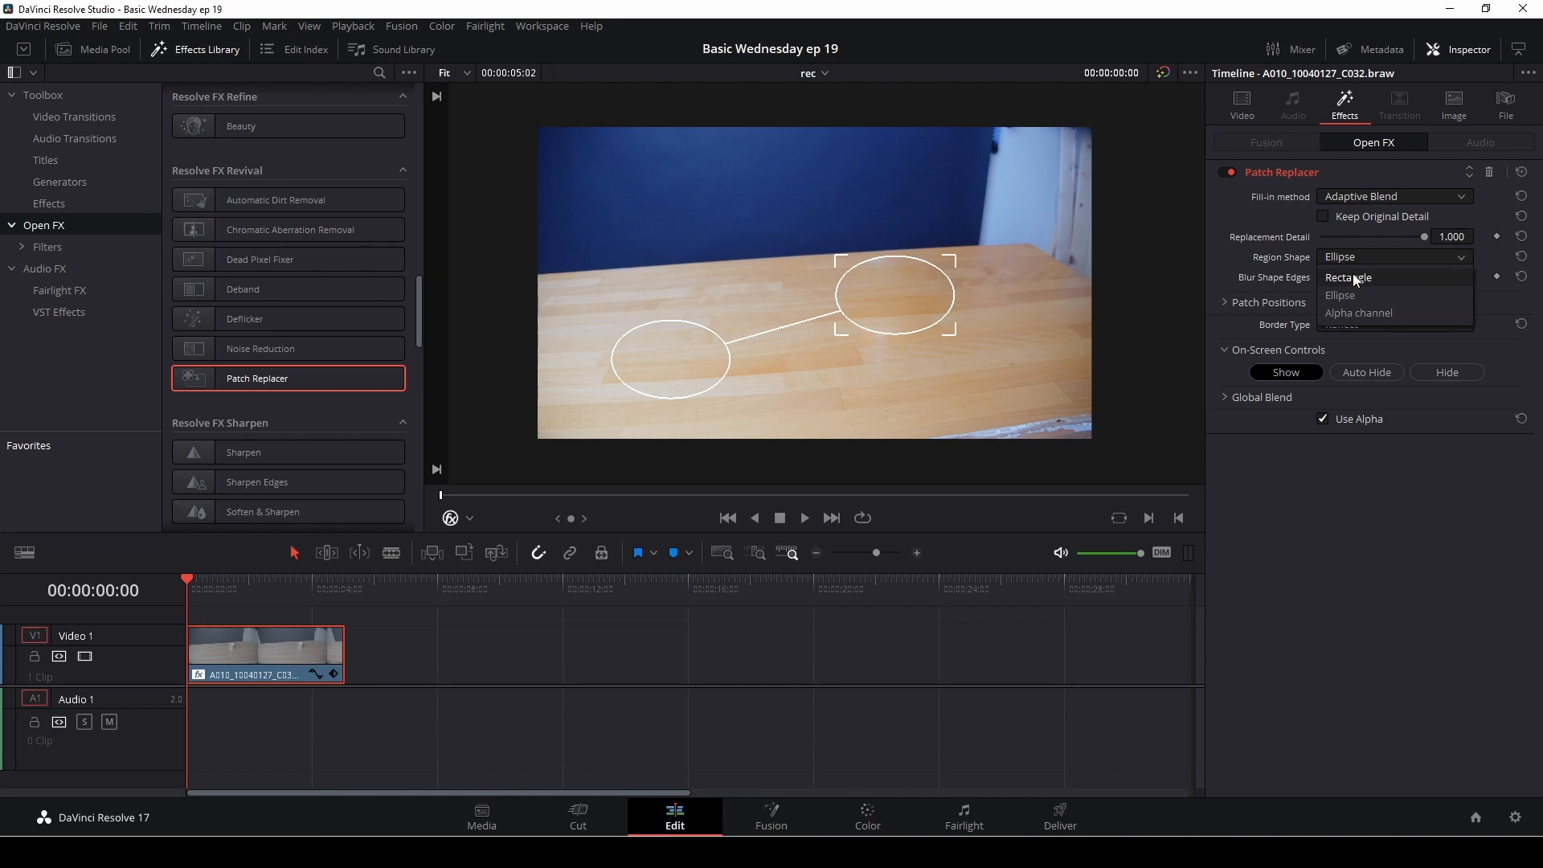
{"action": "left_click", "coordinate": [1369, 279]}
Step: Fit the rectangular target patch to the mug at about 0.170 by 0.224 and place the source patch on the wood in front of it
{"action": "mouse_move", "coordinate": [958, 296]}
{"action": "left_mouse_down"}
{"action": "mouse_move", "coordinate": [943, 317]}
{"action": "mouse_move", "coordinate": [939, 302]}
{"action": "left_mouse_up"}
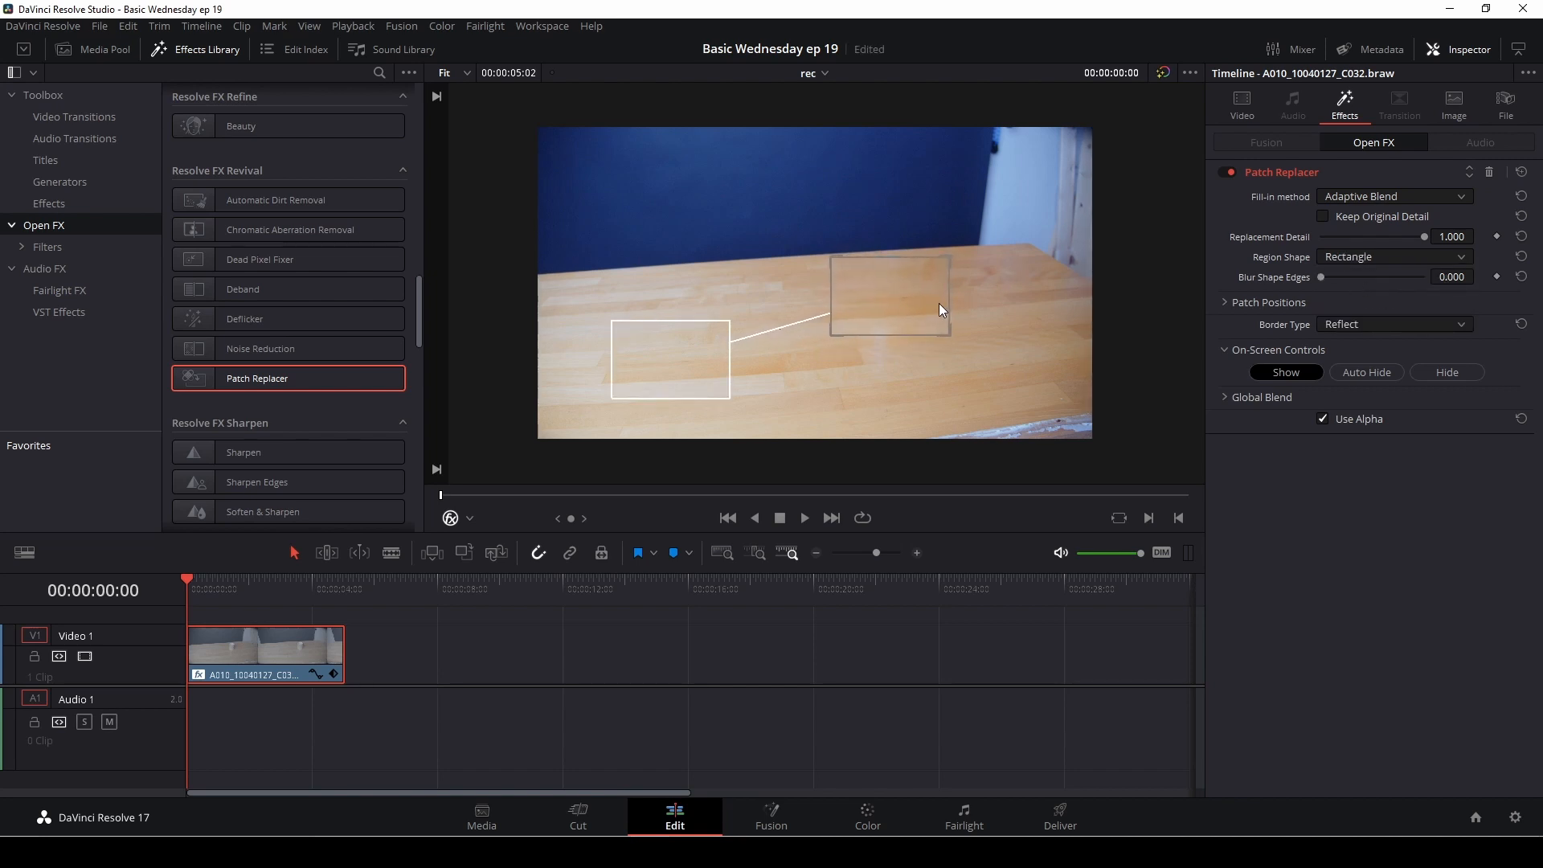
{"action": "left_click_drag", "start_coordinate": [697, 359], "coordinate": [1039, 369]}
{"action": "left_click_drag", "start_coordinate": [952, 334], "coordinate": [944, 324]}
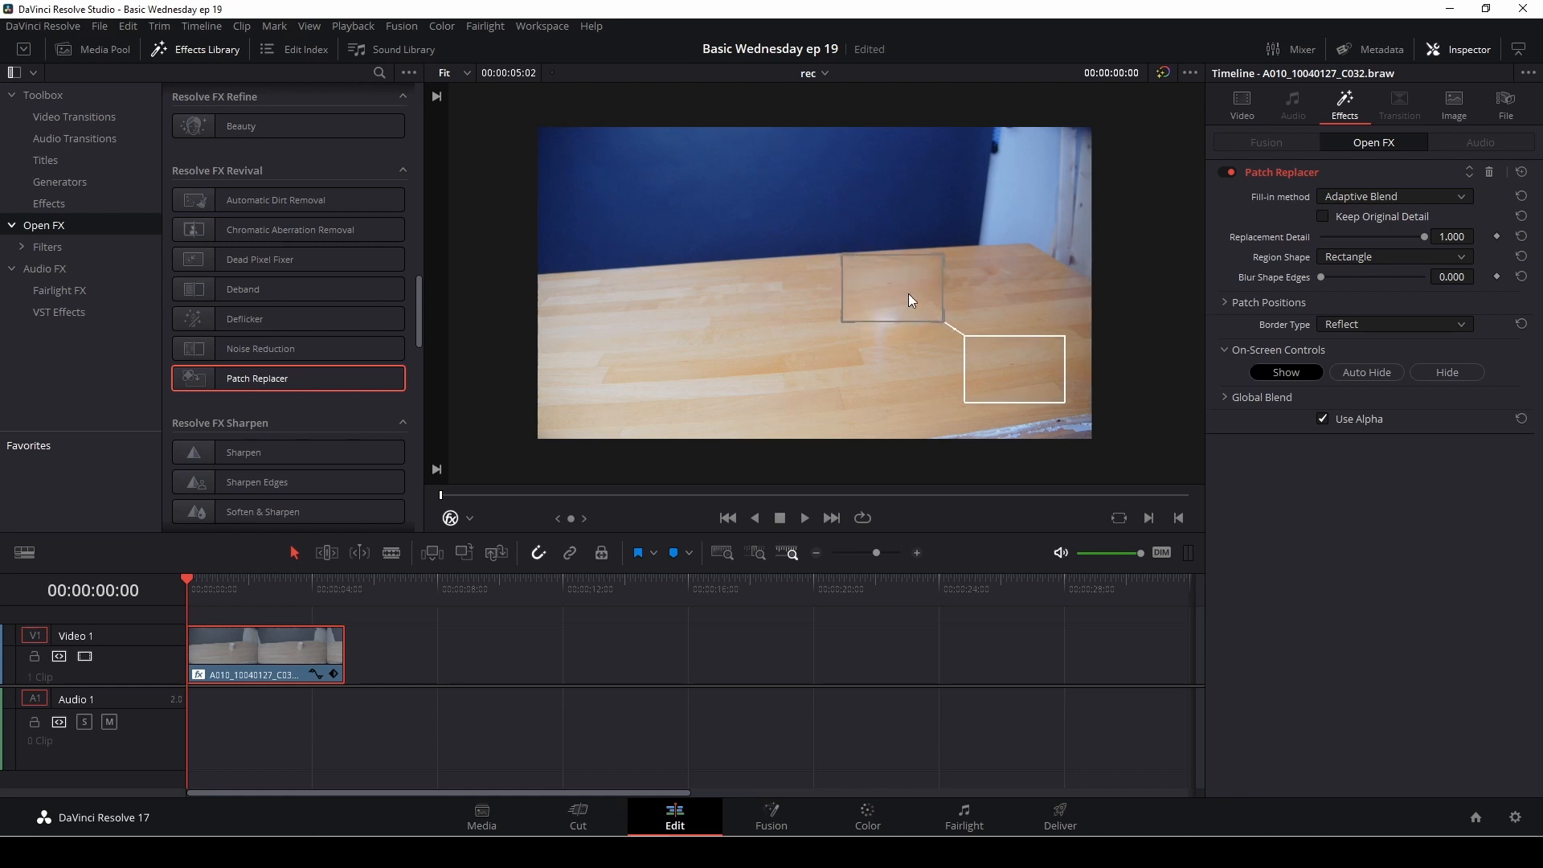
{"action": "left_click_drag", "start_coordinate": [842, 321], "coordinate": [863, 307]}
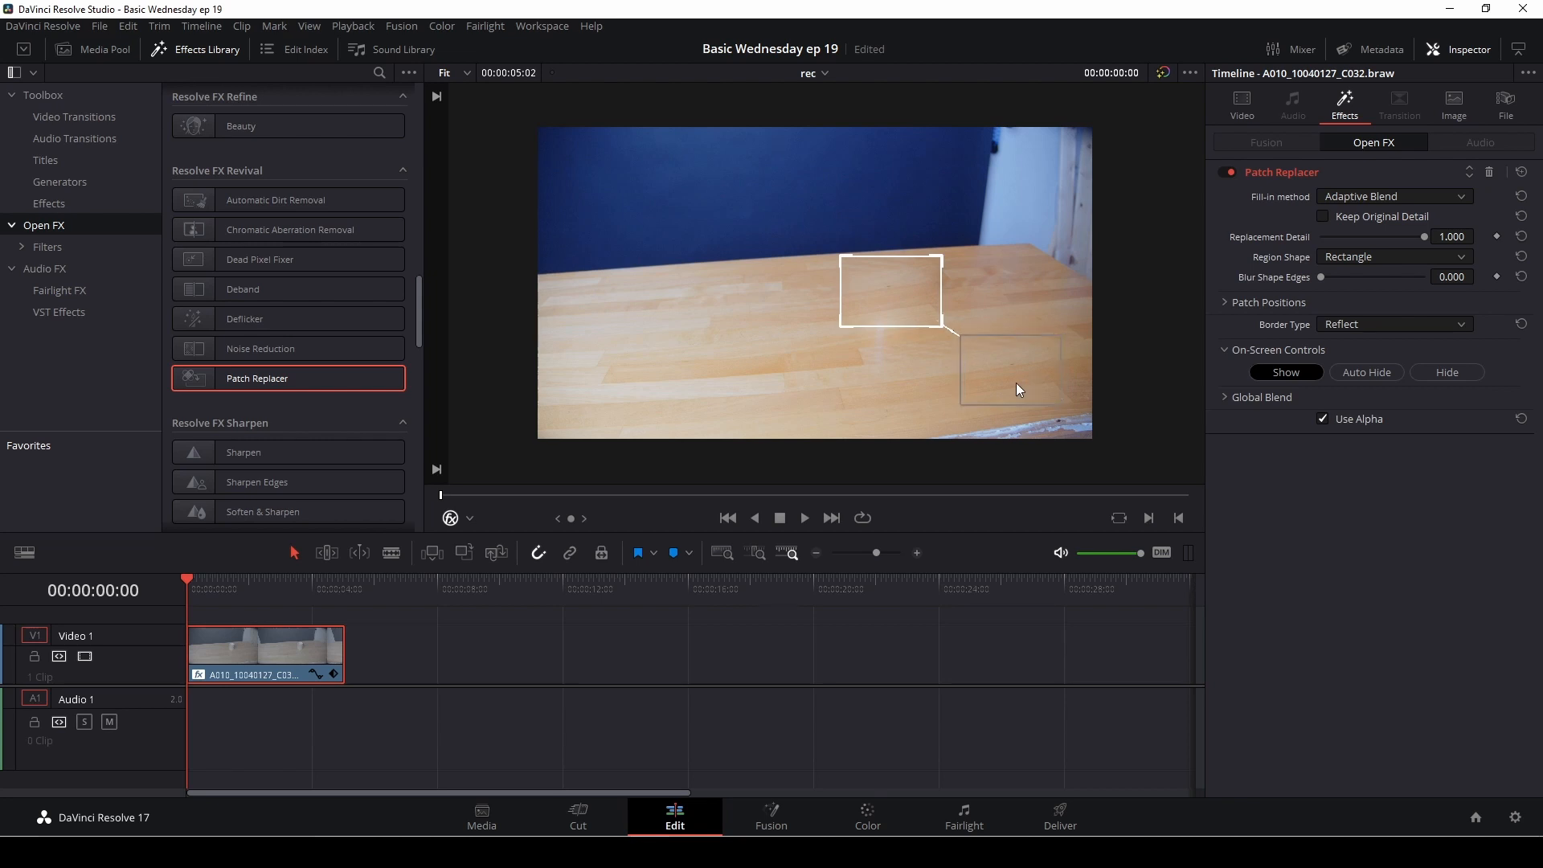
{"action": "left_click_drag", "start_coordinate": [1016, 382], "coordinate": [956, 387]}
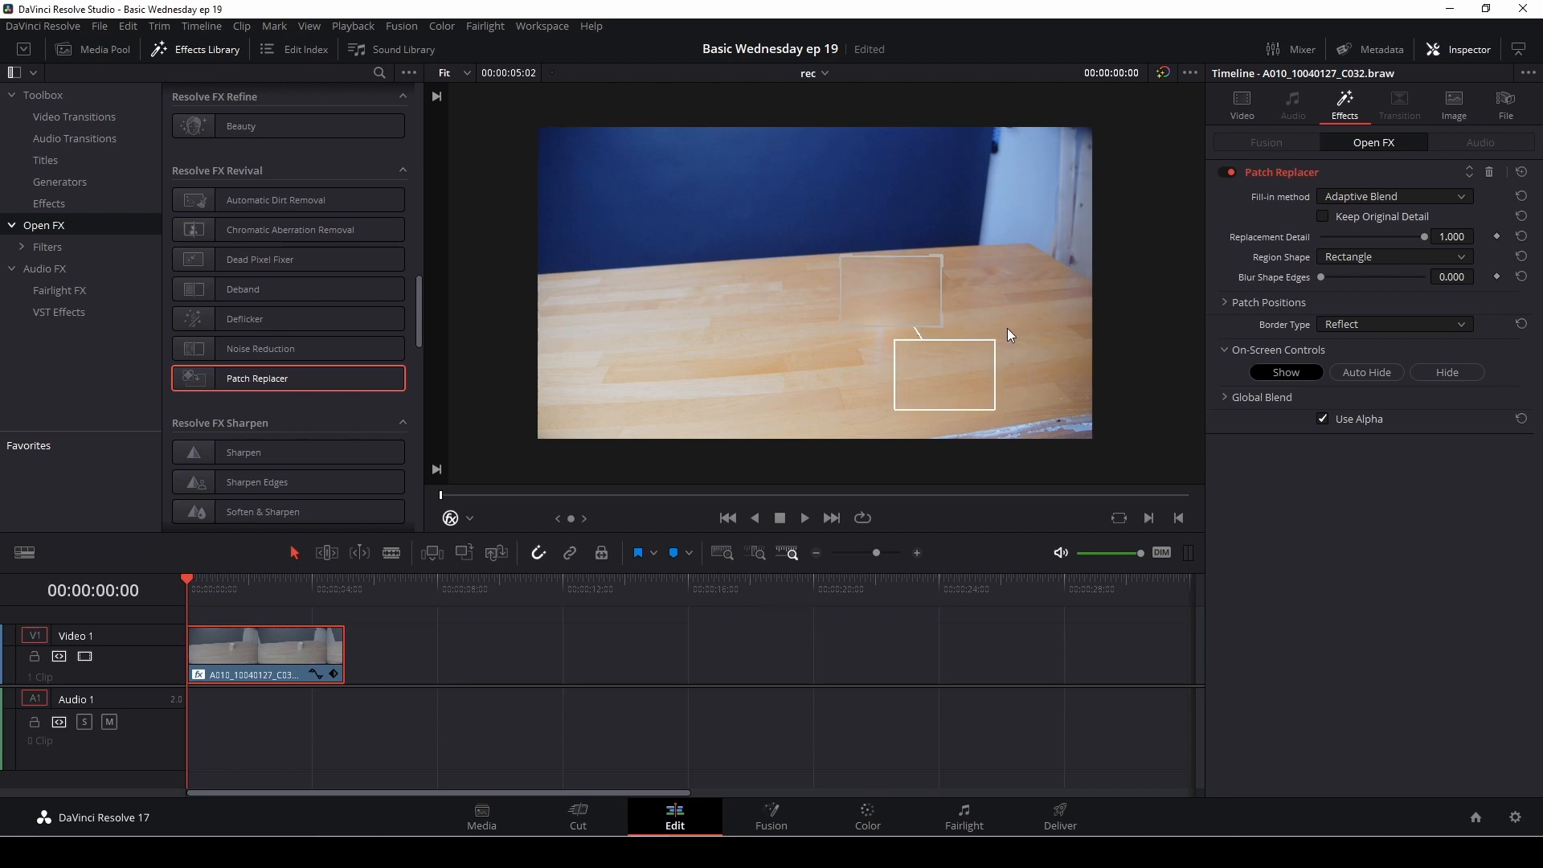
Step: Keyframe the patch positions and target size at the clip start, and move the target to about X 0.628, Y 0.500 at 00:00:01:06
{"action": "left_click", "coordinate": [1223, 303]}
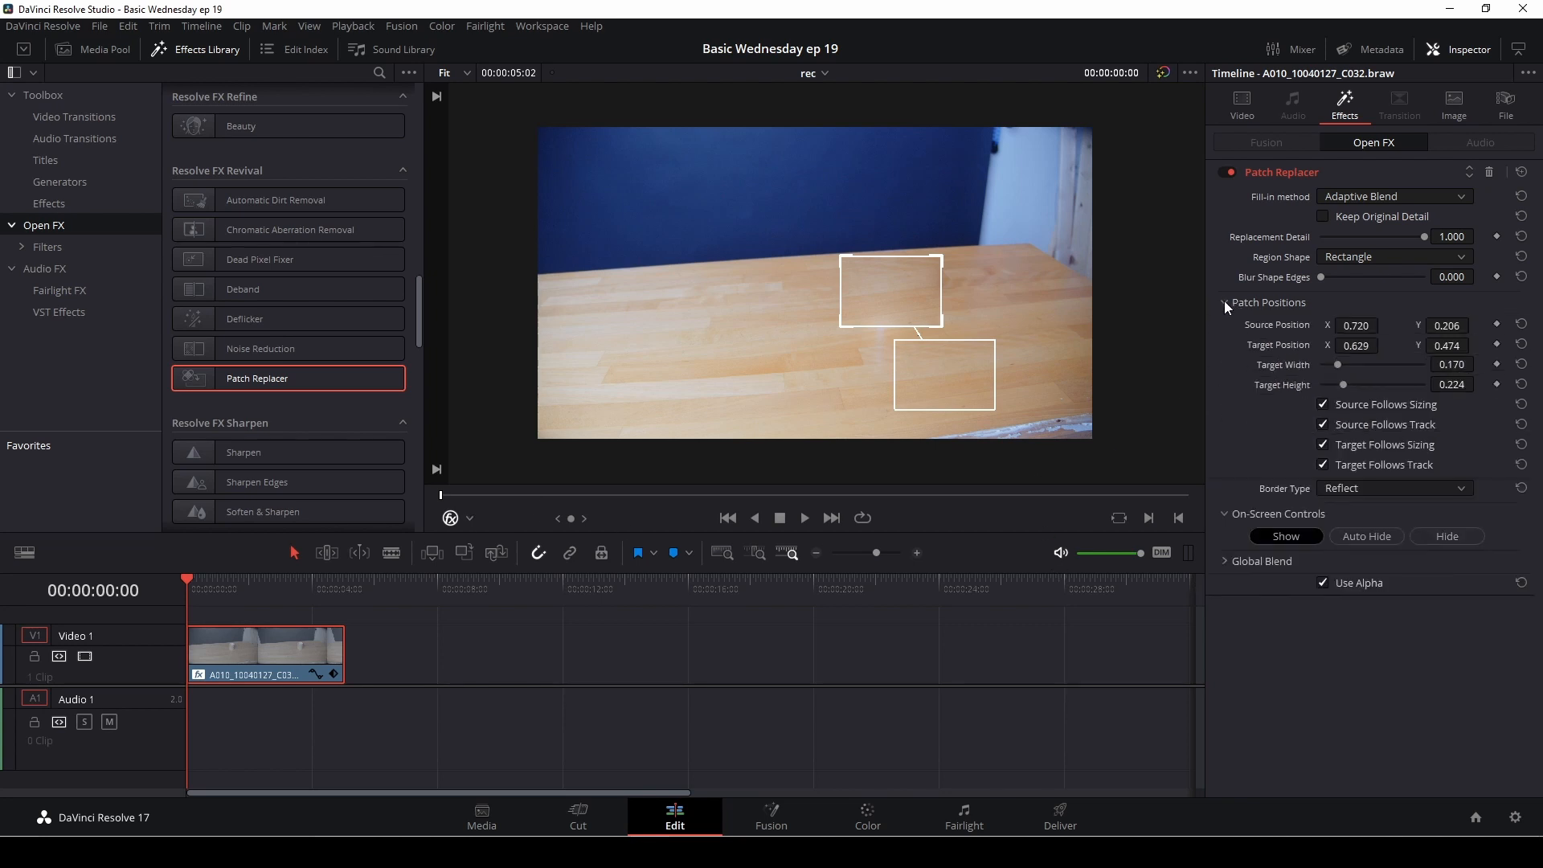
{"action": "left_click", "coordinate": [1496, 346]}
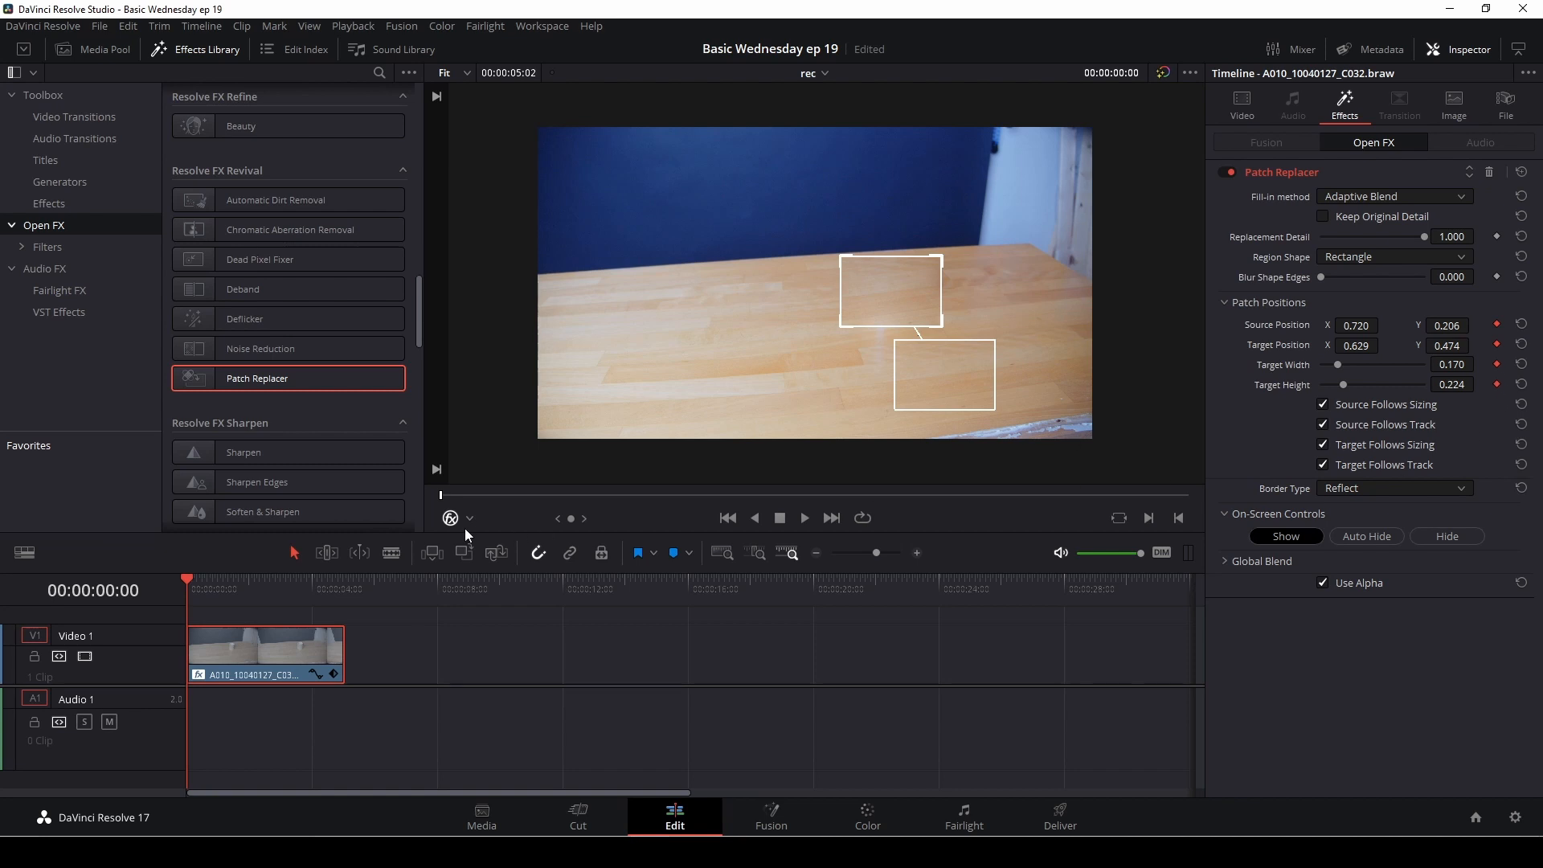
{"action": "left_click_drag", "start_coordinate": [445, 493], "coordinate": [628, 496]}
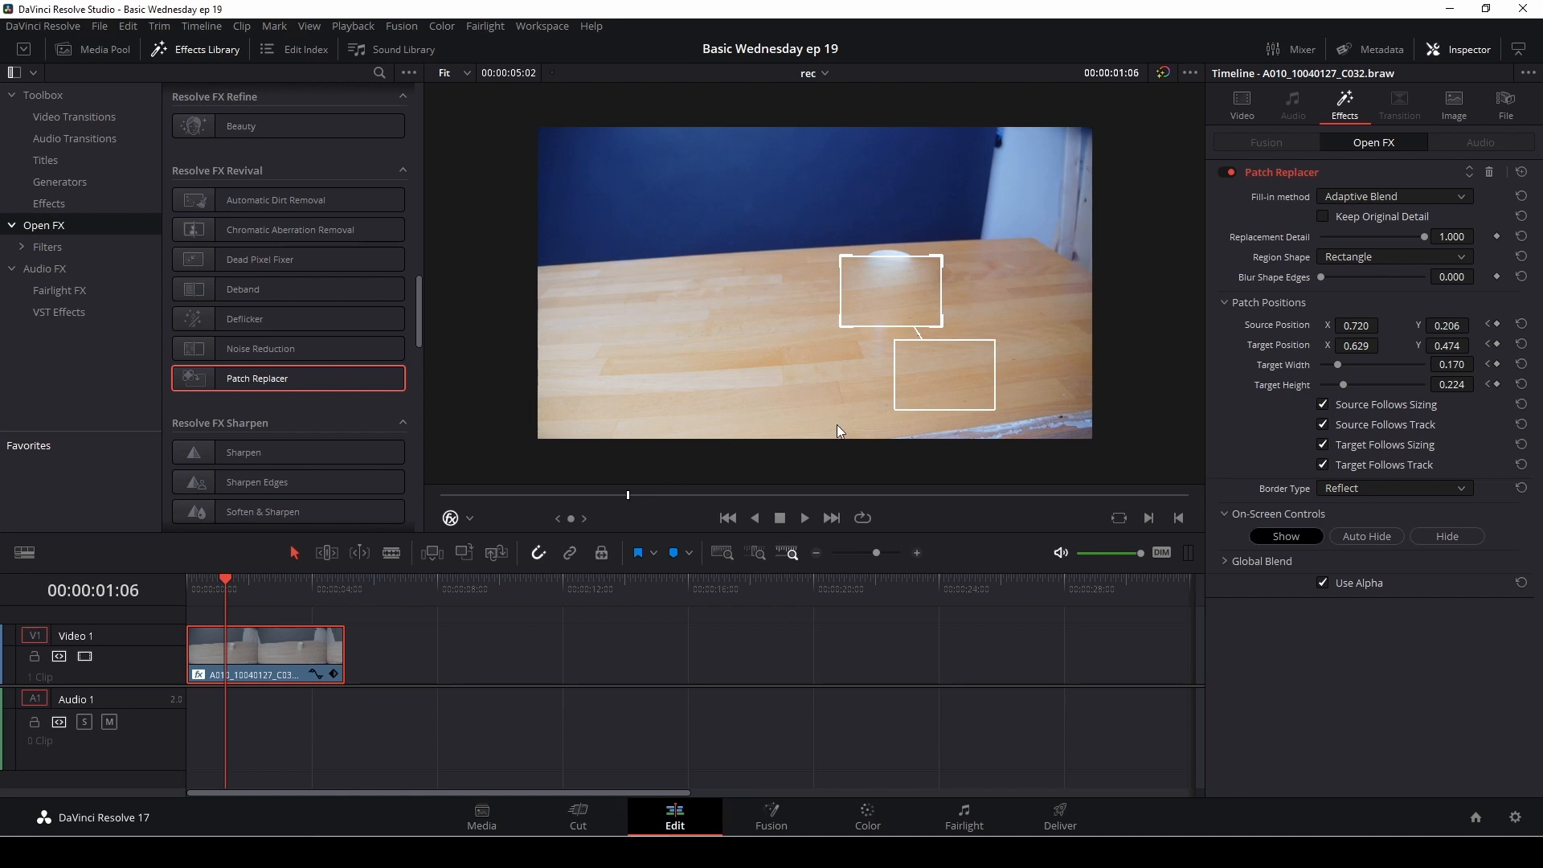
{"action": "left_click_drag", "start_coordinate": [899, 291], "coordinate": [909, 308]}
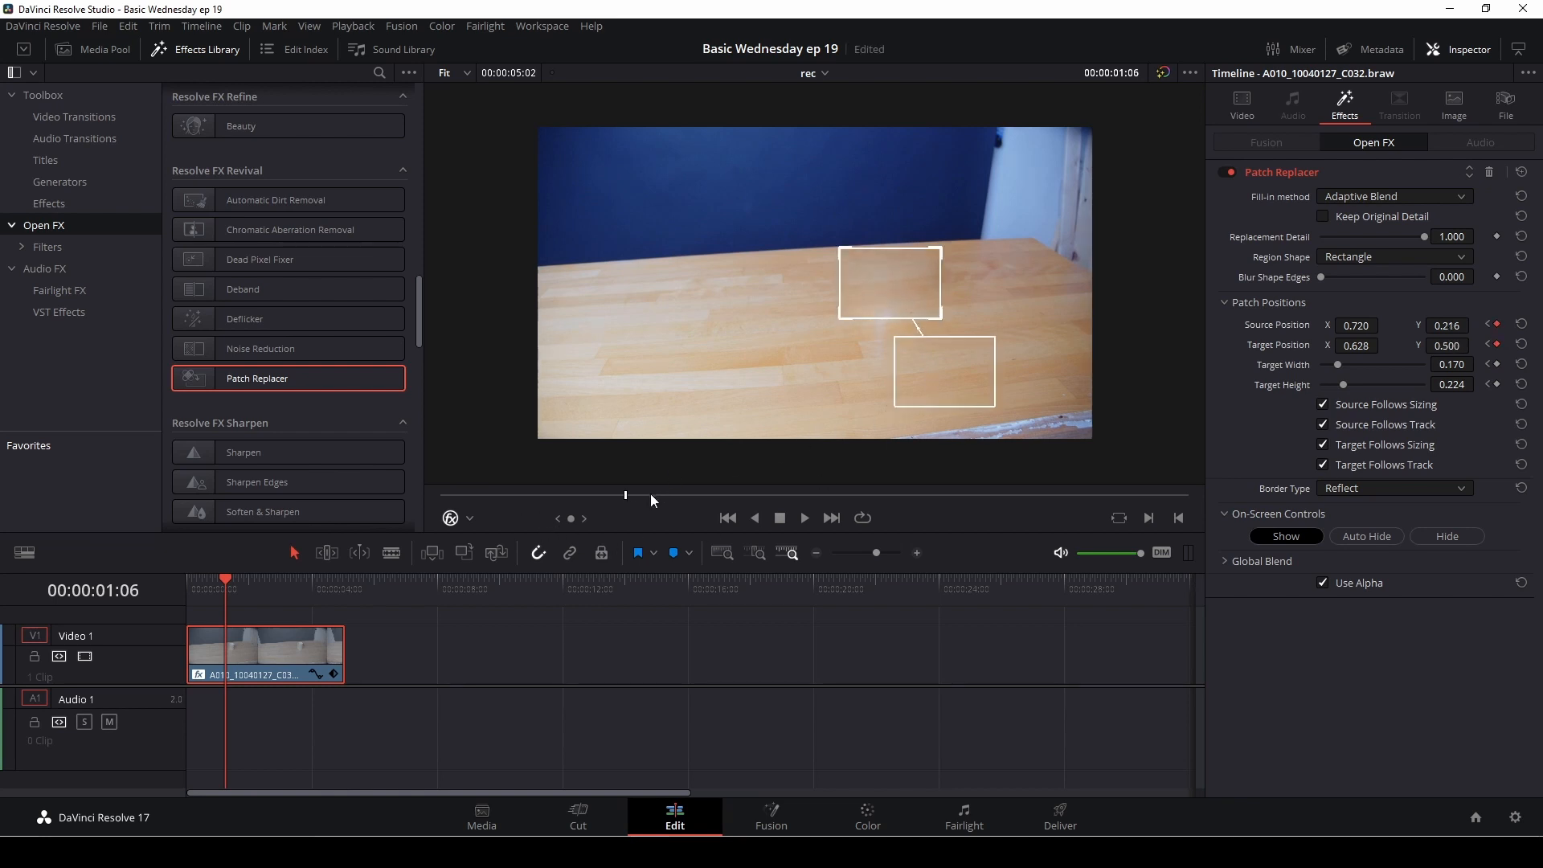
Step: At 00:00:03:05, reposition the target patch to about X 0.617, Y 0.505 and the source patch to about X 0.722, Y 0.201
{"action": "left_click_drag", "start_coordinate": [640, 495], "coordinate": [917, 500]}
{"action": "mouse_move", "coordinate": [916, 305]}
{"action": "left_mouse_down"}
{"action": "mouse_move", "coordinate": [902, 293]}
{"action": "mouse_move", "coordinate": [934, 317]}
{"action": "mouse_move", "coordinate": [890, 295]}
{"action": "left_mouse_up"}
{"action": "key", "text": "ctrl+z"}
{"action": "left_click_drag", "start_coordinate": [919, 369], "coordinate": [919, 374]}
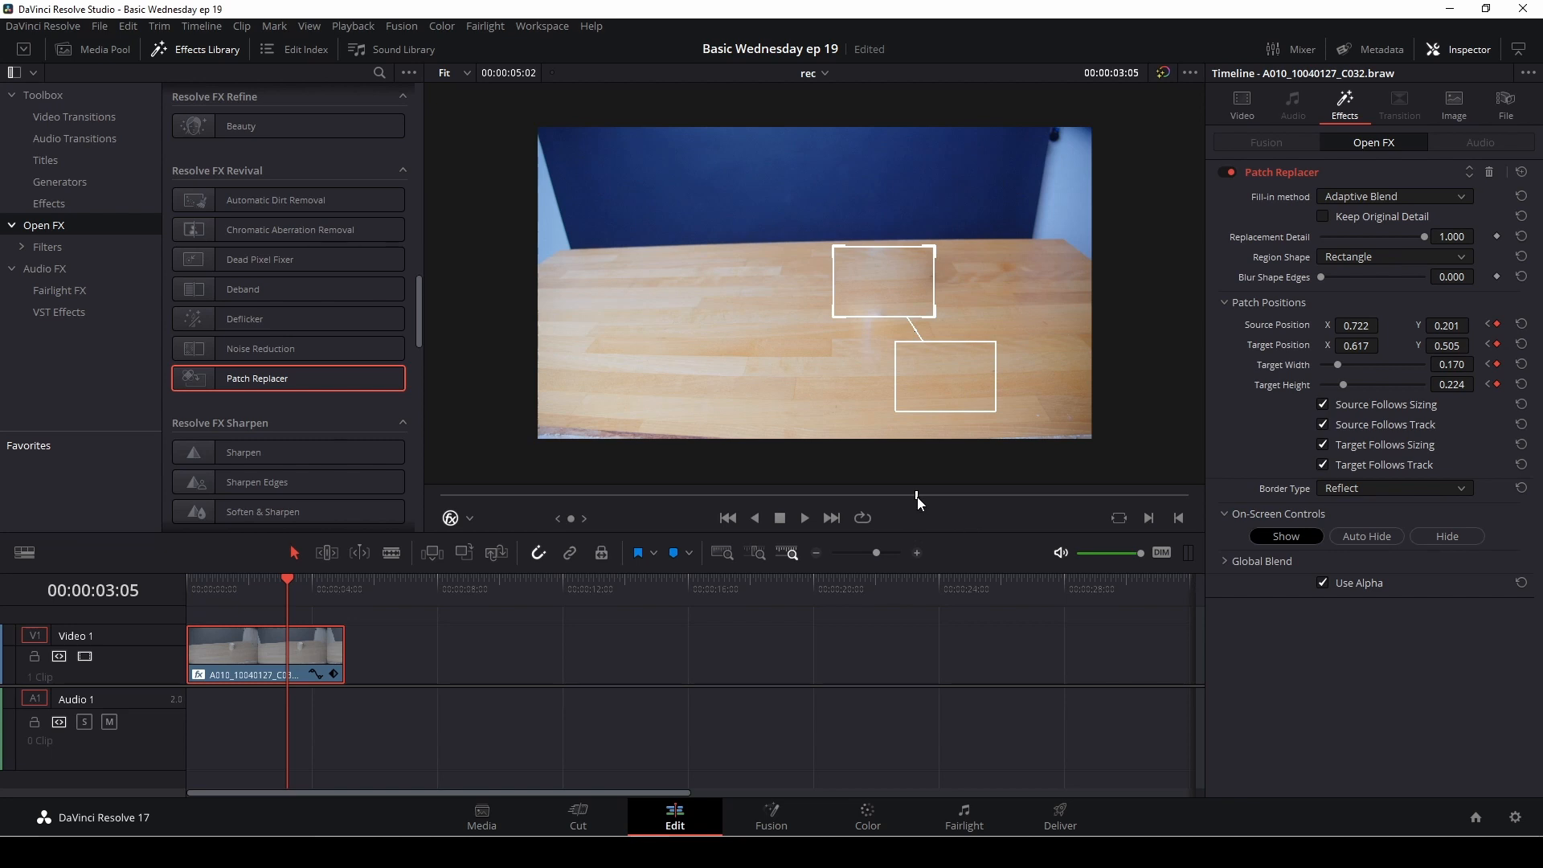
Step: At 00:00:04:00, resize the target patch to about 0.162 wide and 0.245 high, and check the coverage near the clip's end
{"action": "left_click_drag", "start_coordinate": [920, 500], "coordinate": [1030, 503]}
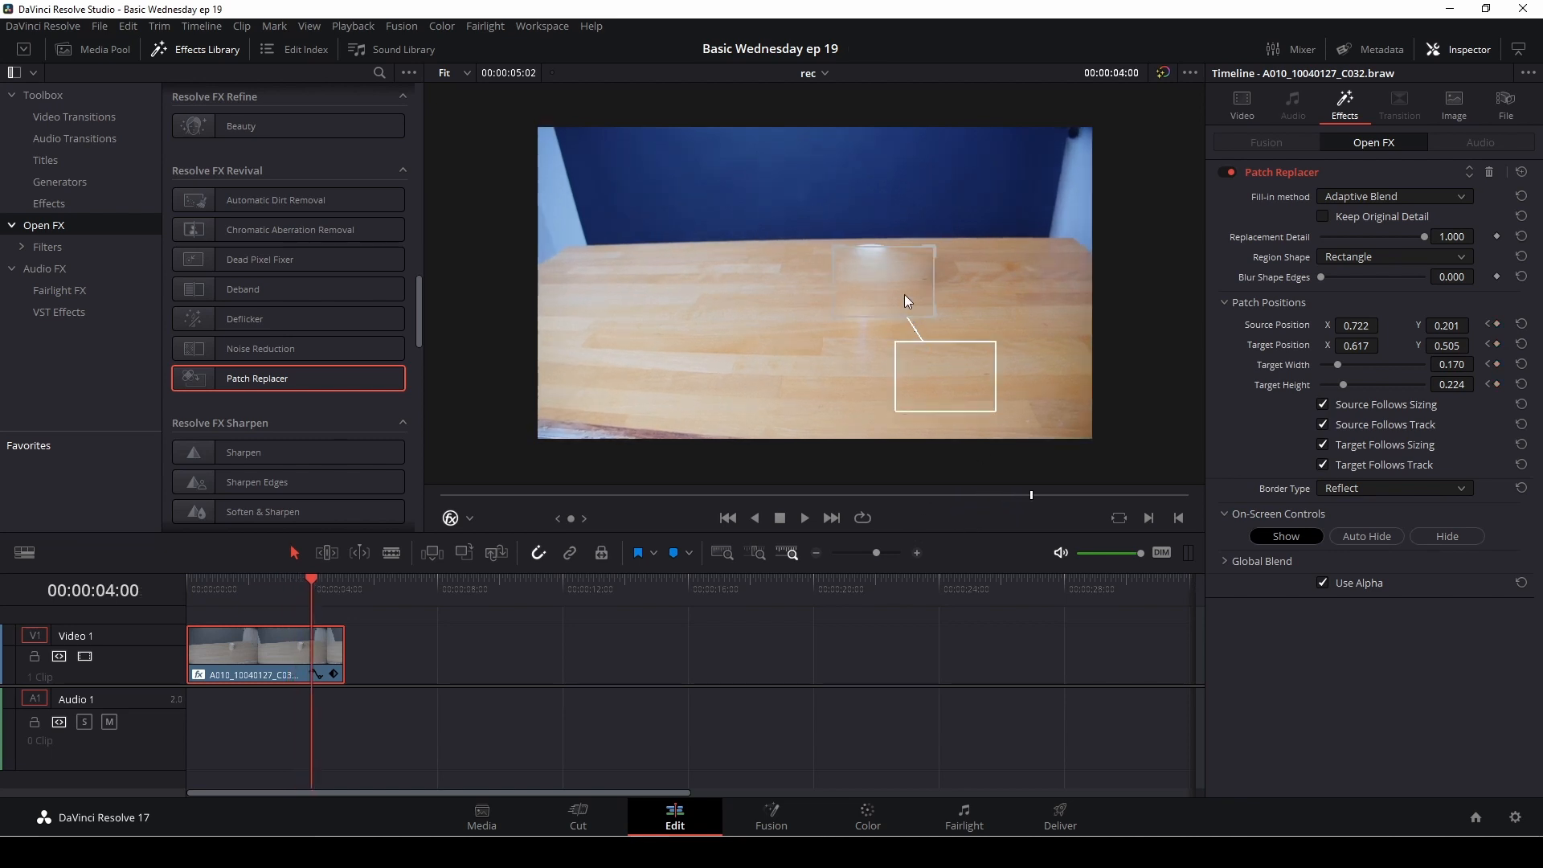
{"action": "left_click_drag", "start_coordinate": [932, 245], "coordinate": [933, 246]}
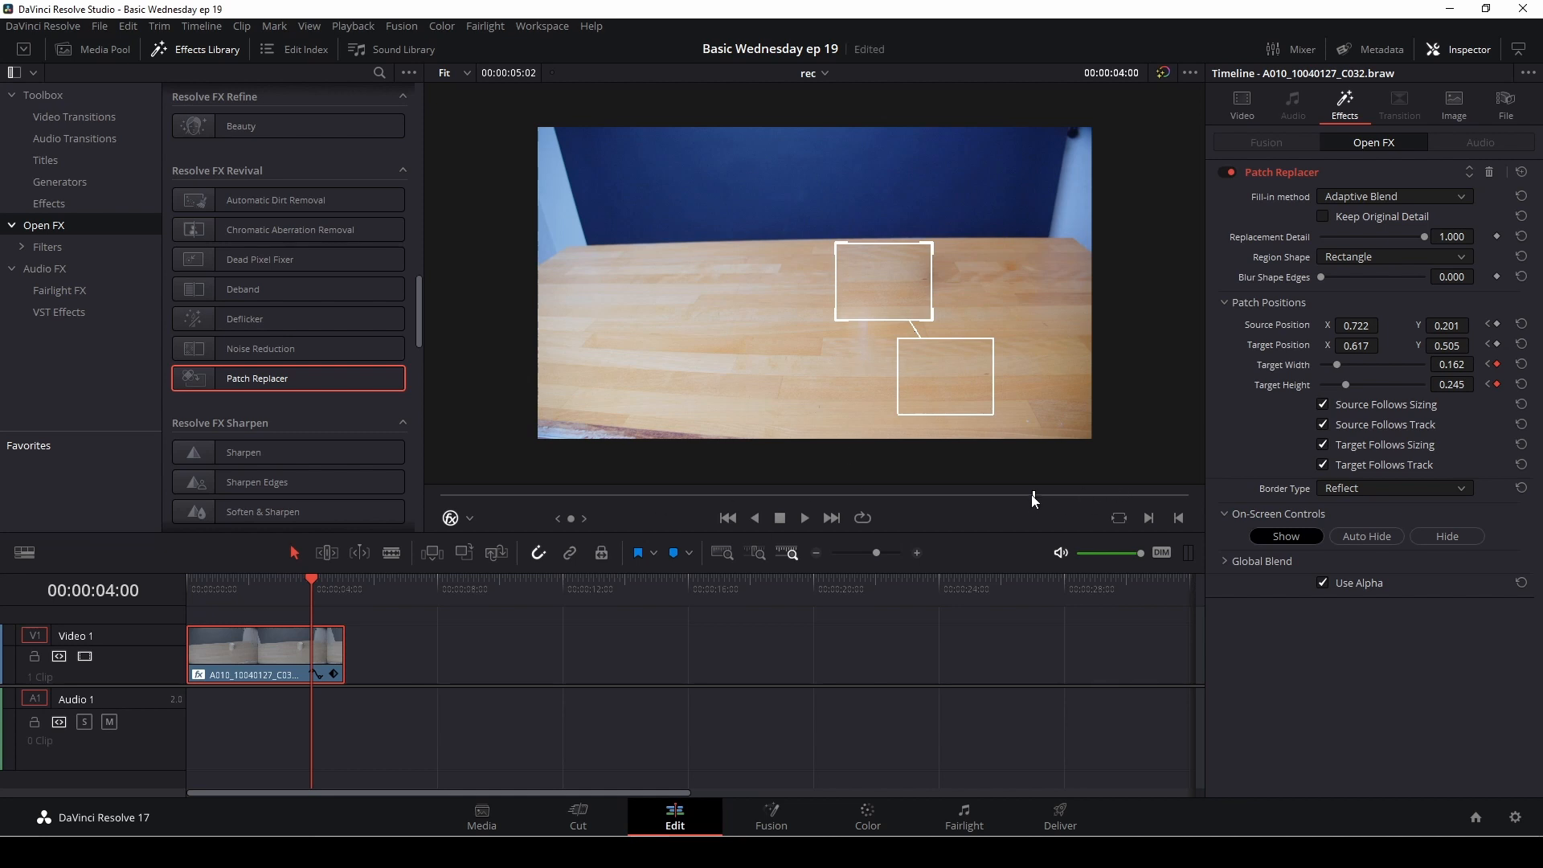
{"action": "left_click_drag", "start_coordinate": [1033, 496], "coordinate": [1165, 505]}
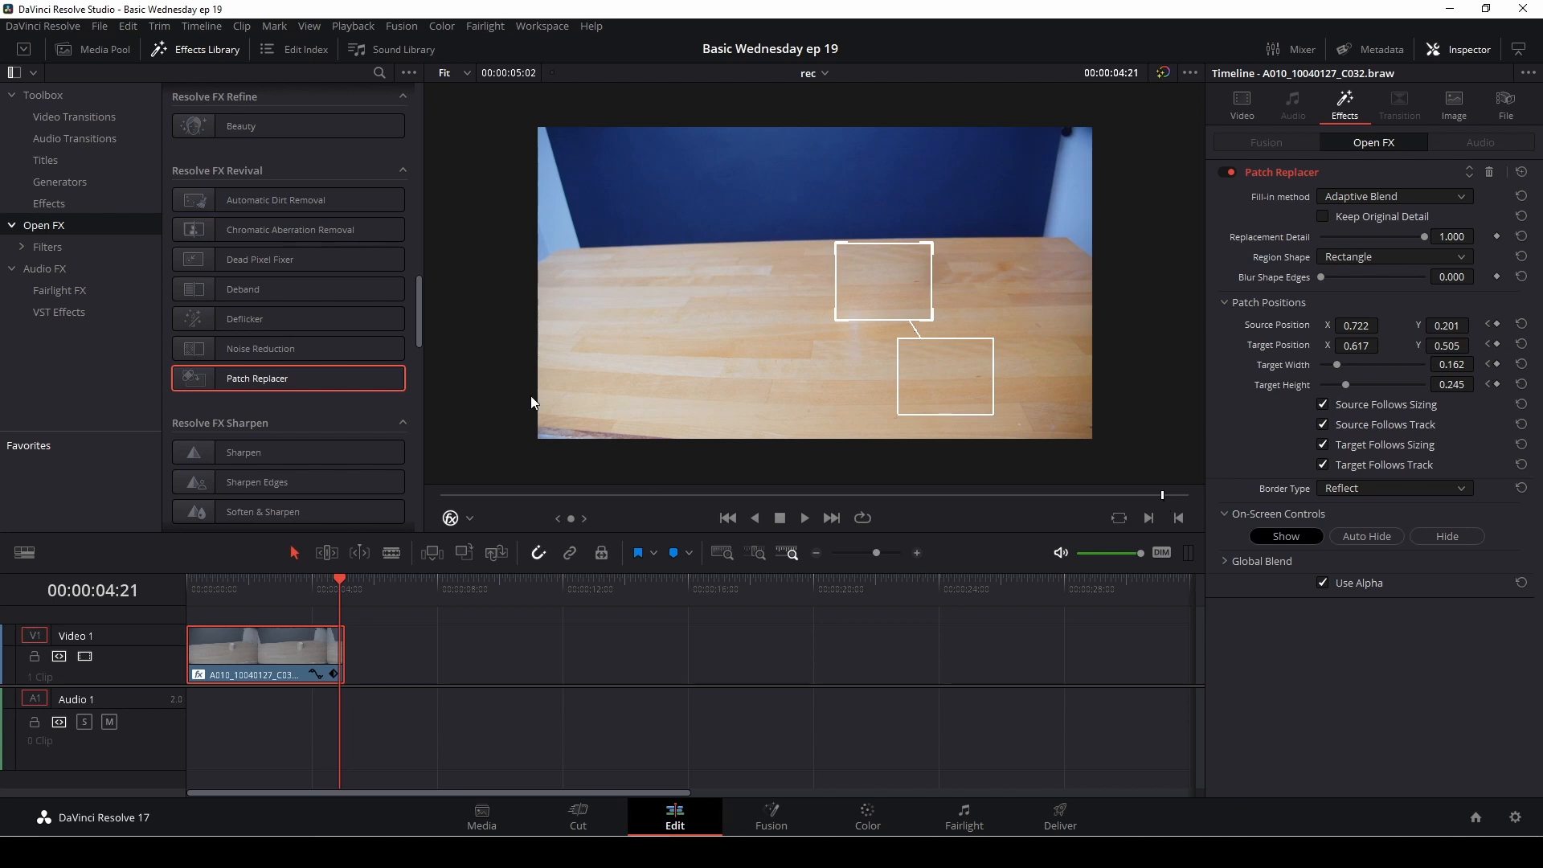
Step: Turn off the viewer overlay and play the patched clip from the start to check the mug removal
{"action": "left_click", "coordinate": [472, 518]}
{"action": "left_click", "coordinate": [486, 537]}
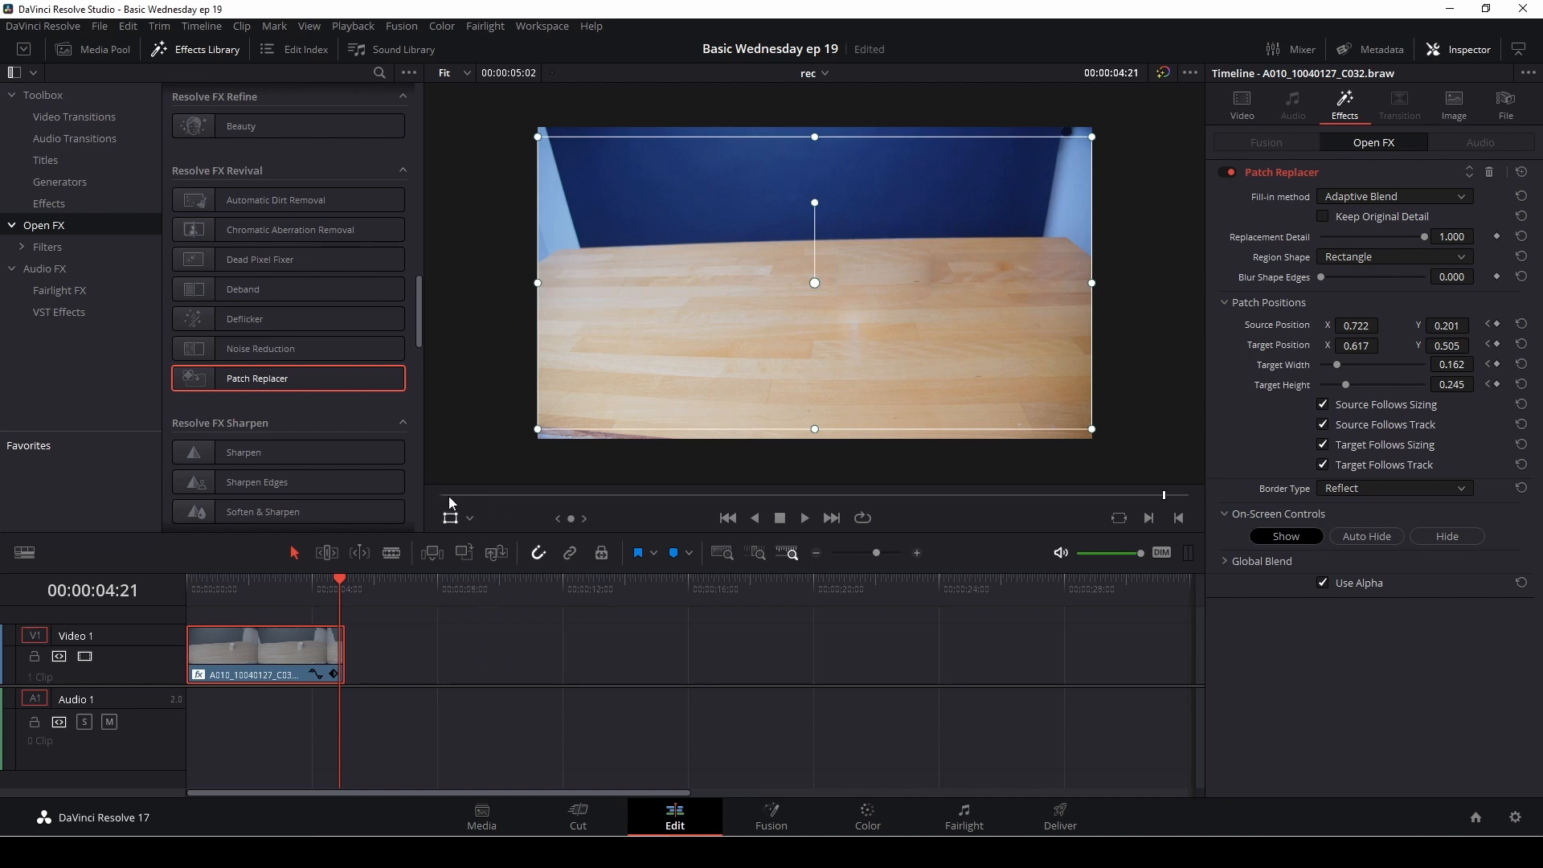
{"action": "left_click", "coordinate": [455, 515]}
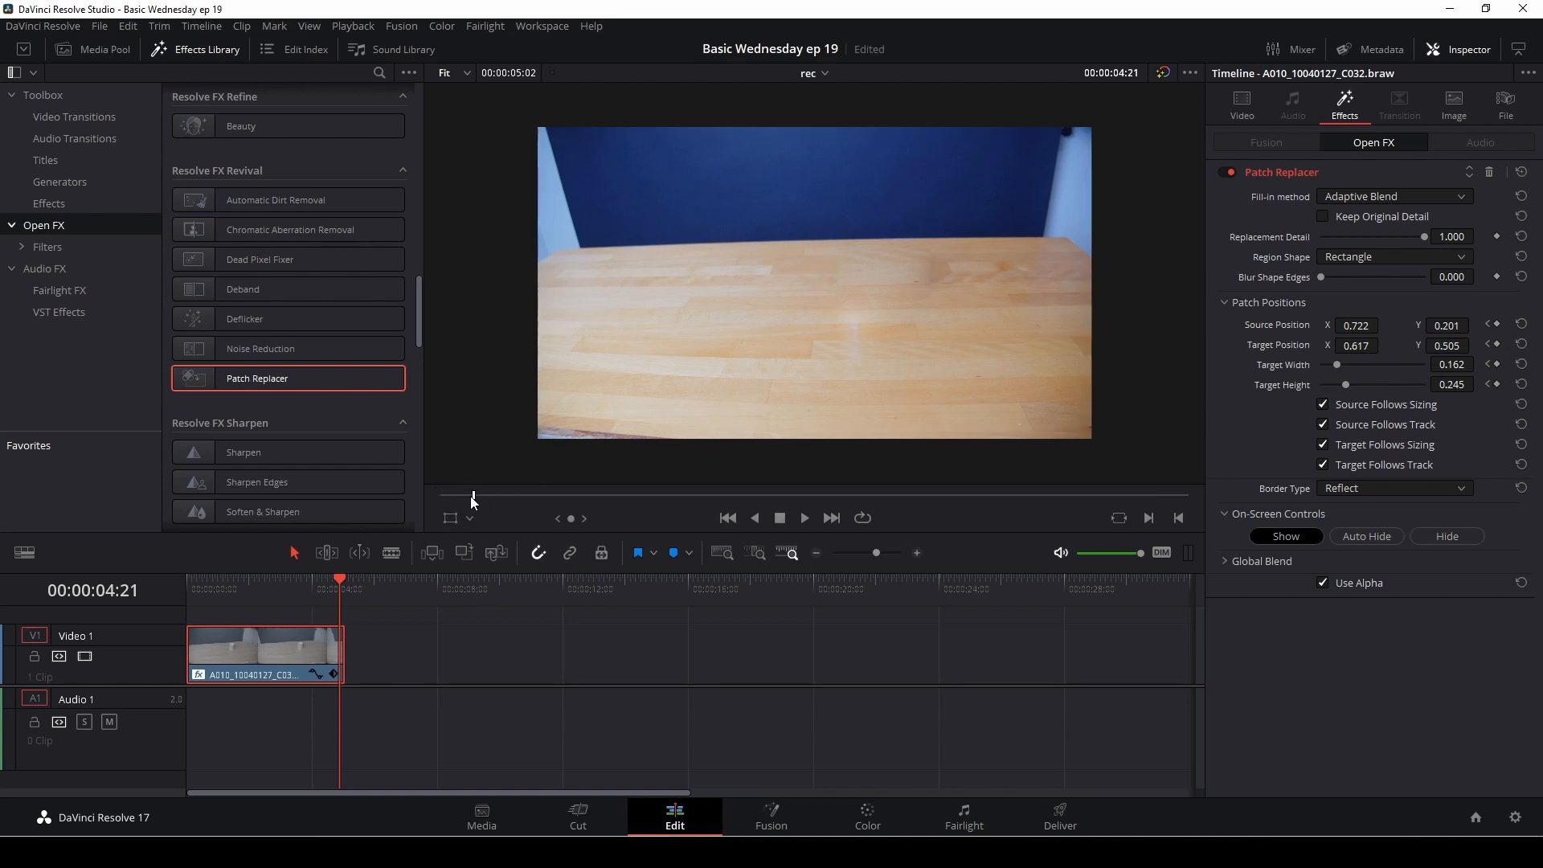
{"action": "left_click_drag", "start_coordinate": [472, 496], "coordinate": [429, 499]}
{"action": "key", "text": "space"}
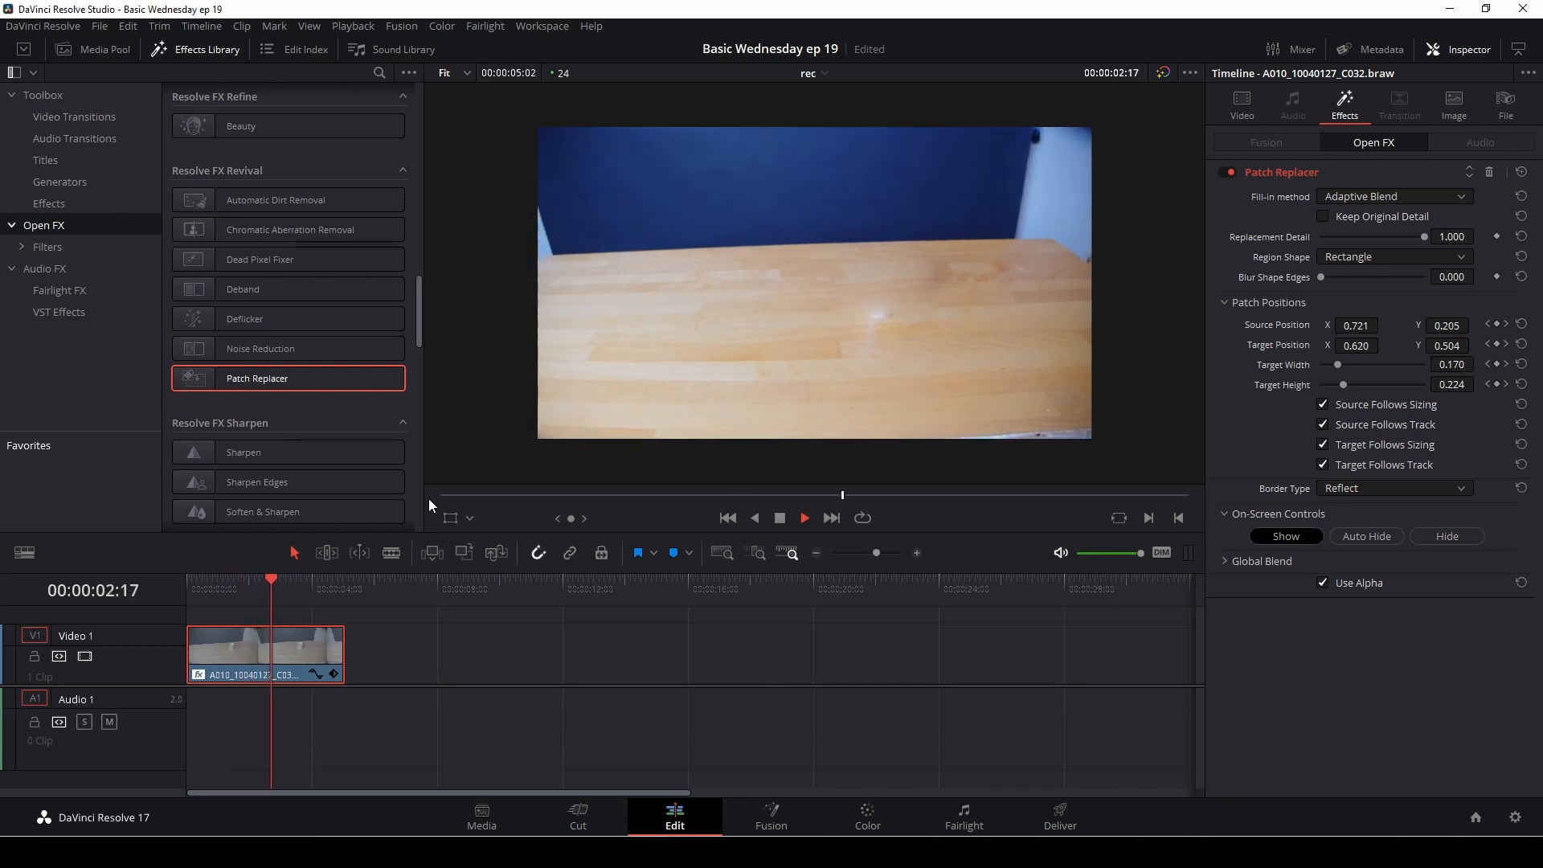
{"action": "key", "text": "space"}
{"action": "key", "text": "space"}
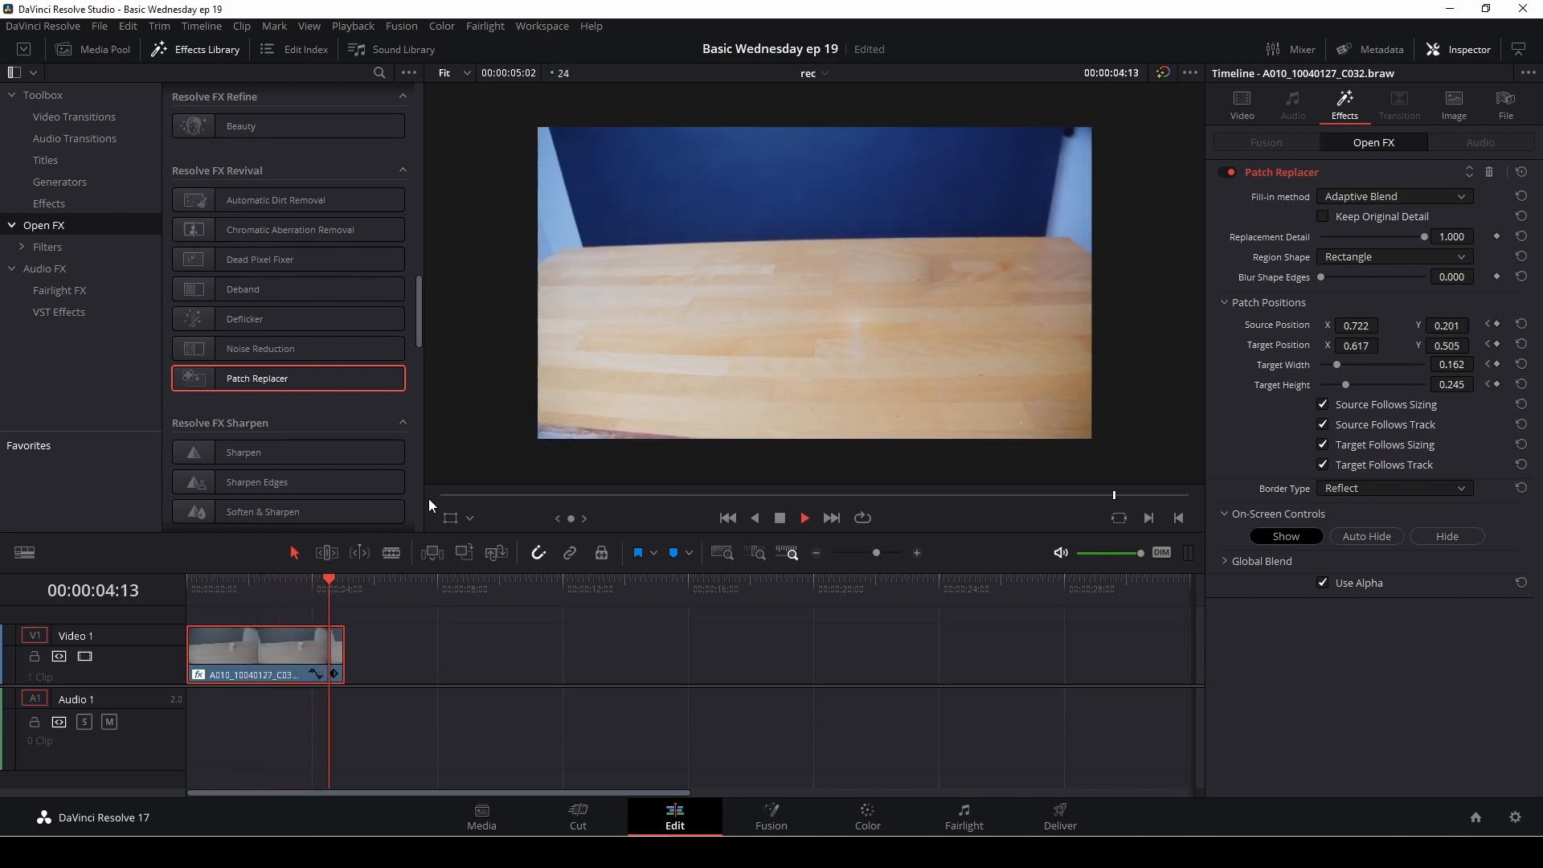
{"action": "key", "text": "space"}
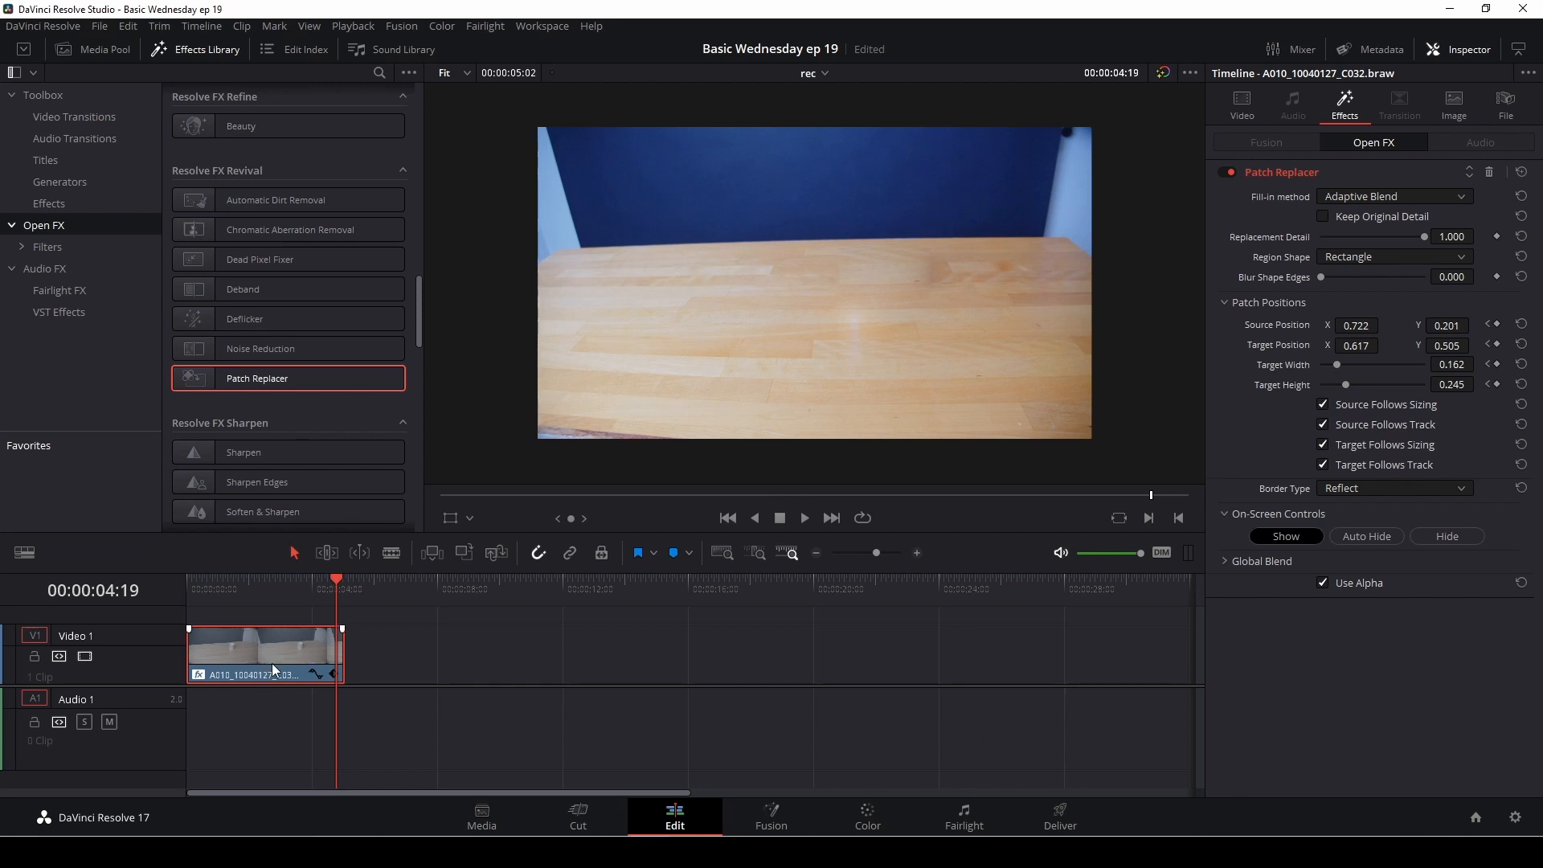
Step: Delete the Patch Replacer effect from the mug clip
{"action": "left_click", "coordinate": [1489, 172]}
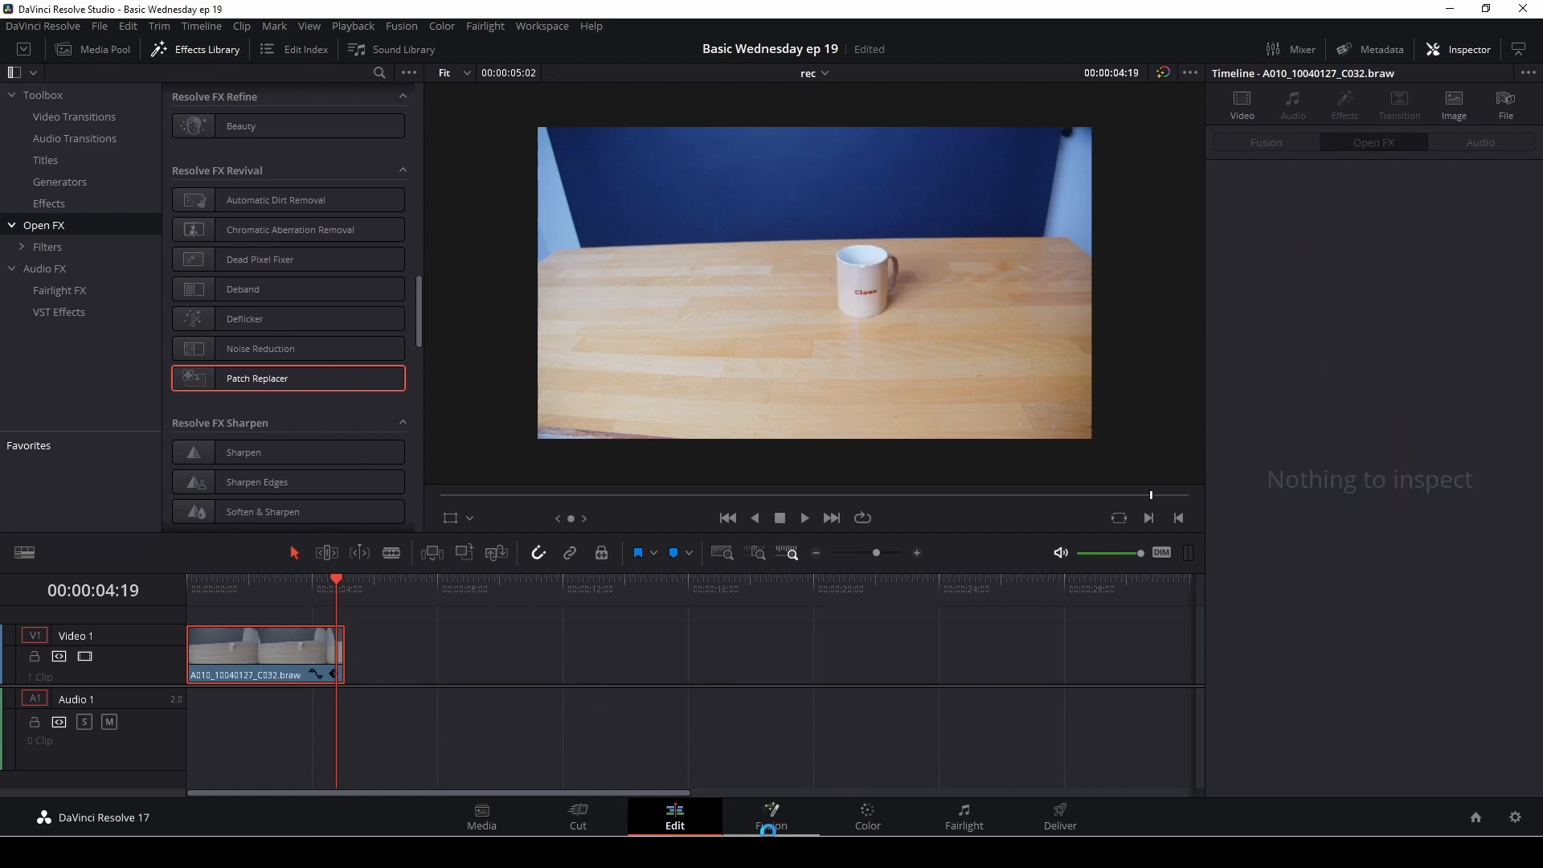
Step: Switch to the Color page and search the Open FX library for "obj" to locate the Object Removal effect
{"action": "left_click", "coordinate": [872, 832]}
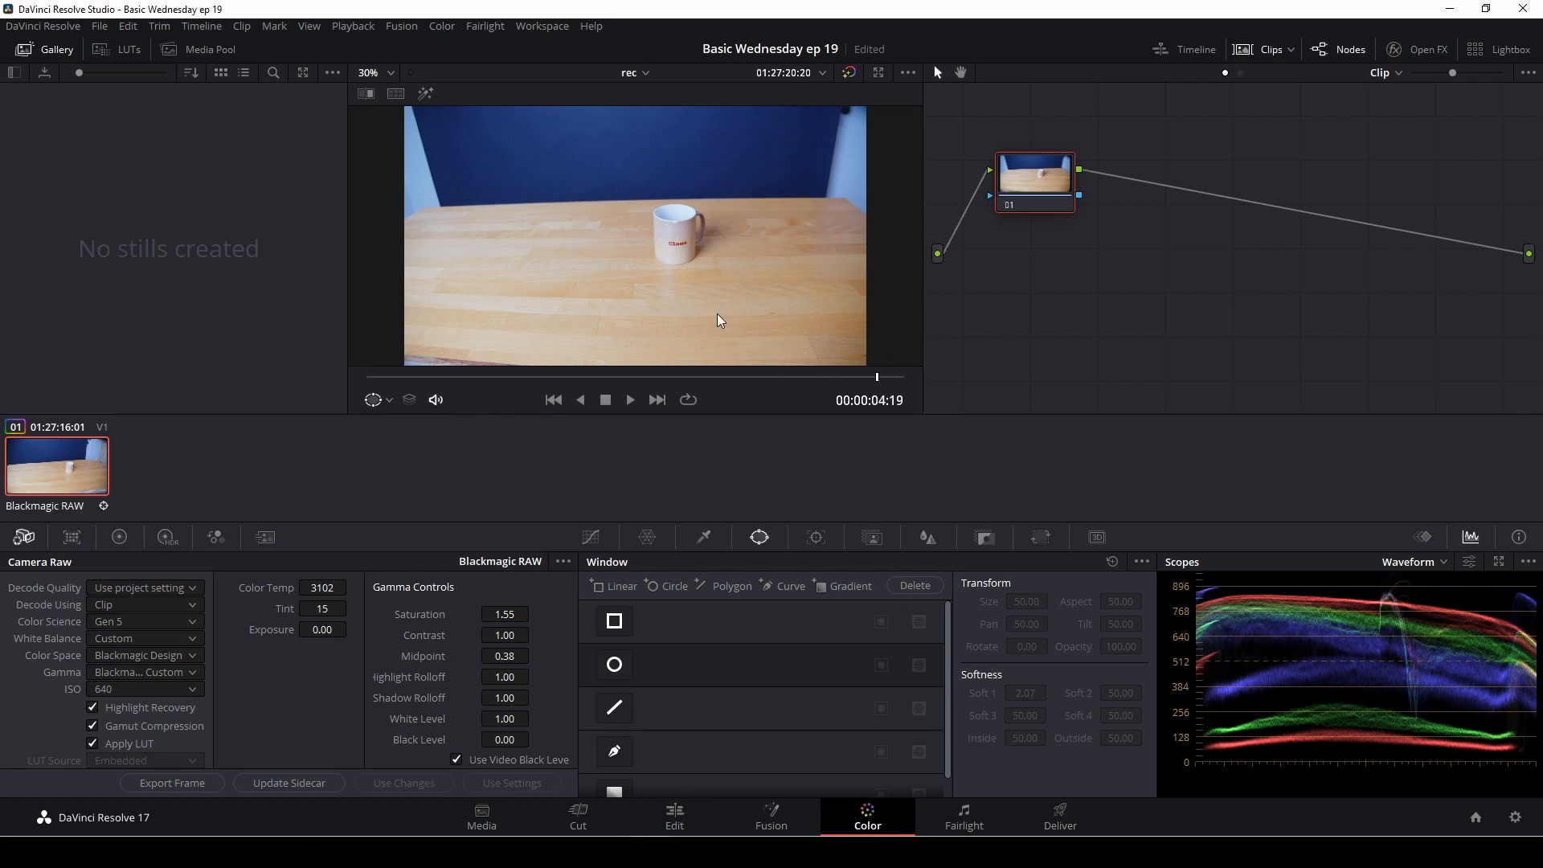
{"action": "left_click_drag", "start_coordinate": [1030, 175], "coordinate": [1050, 180]}
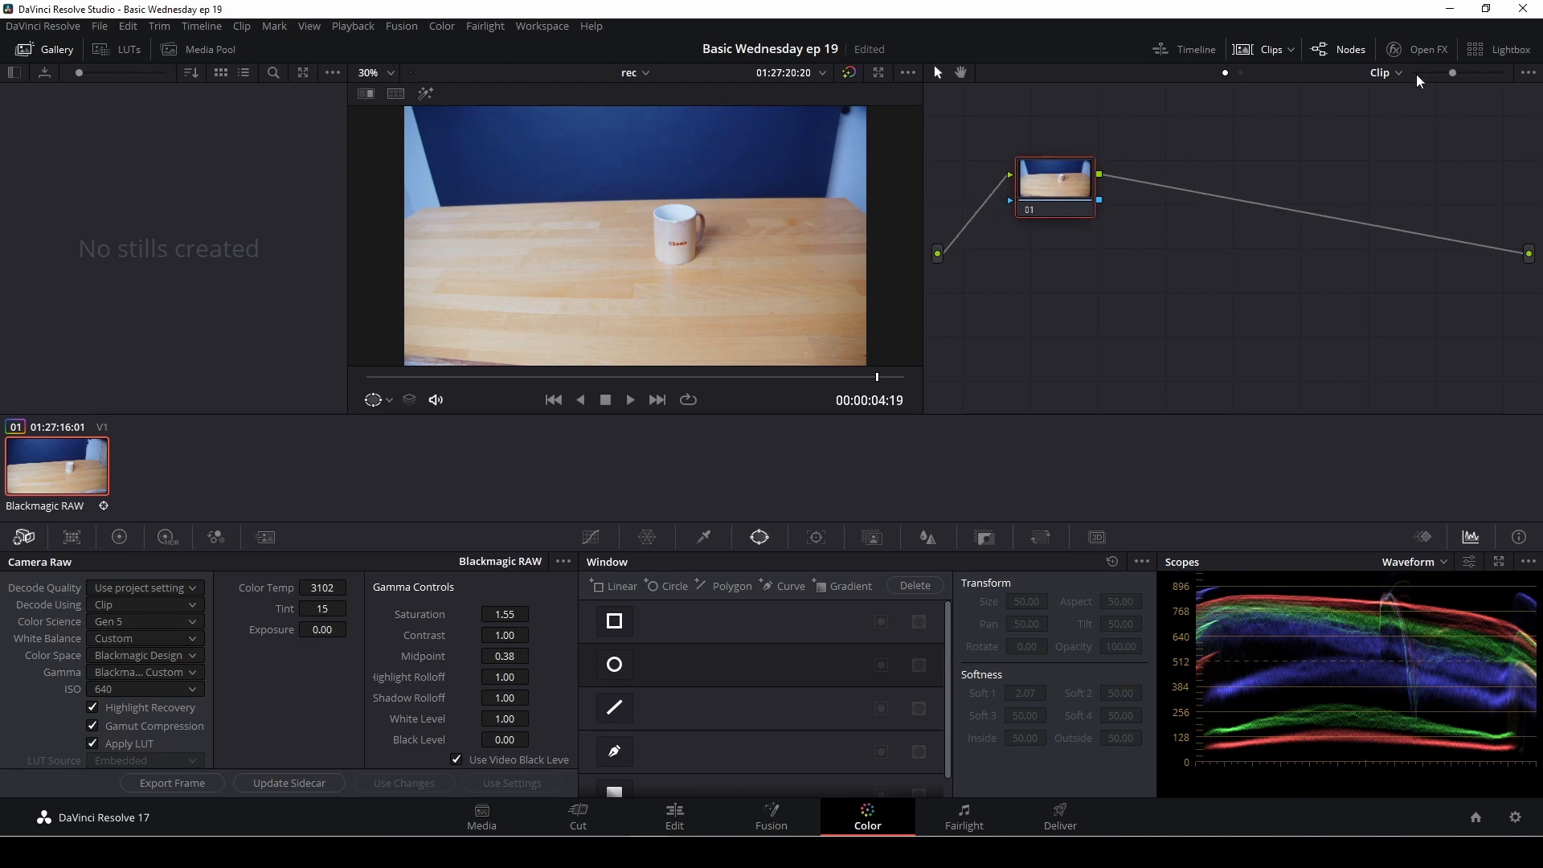
{"action": "left_click", "coordinate": [1428, 51]}
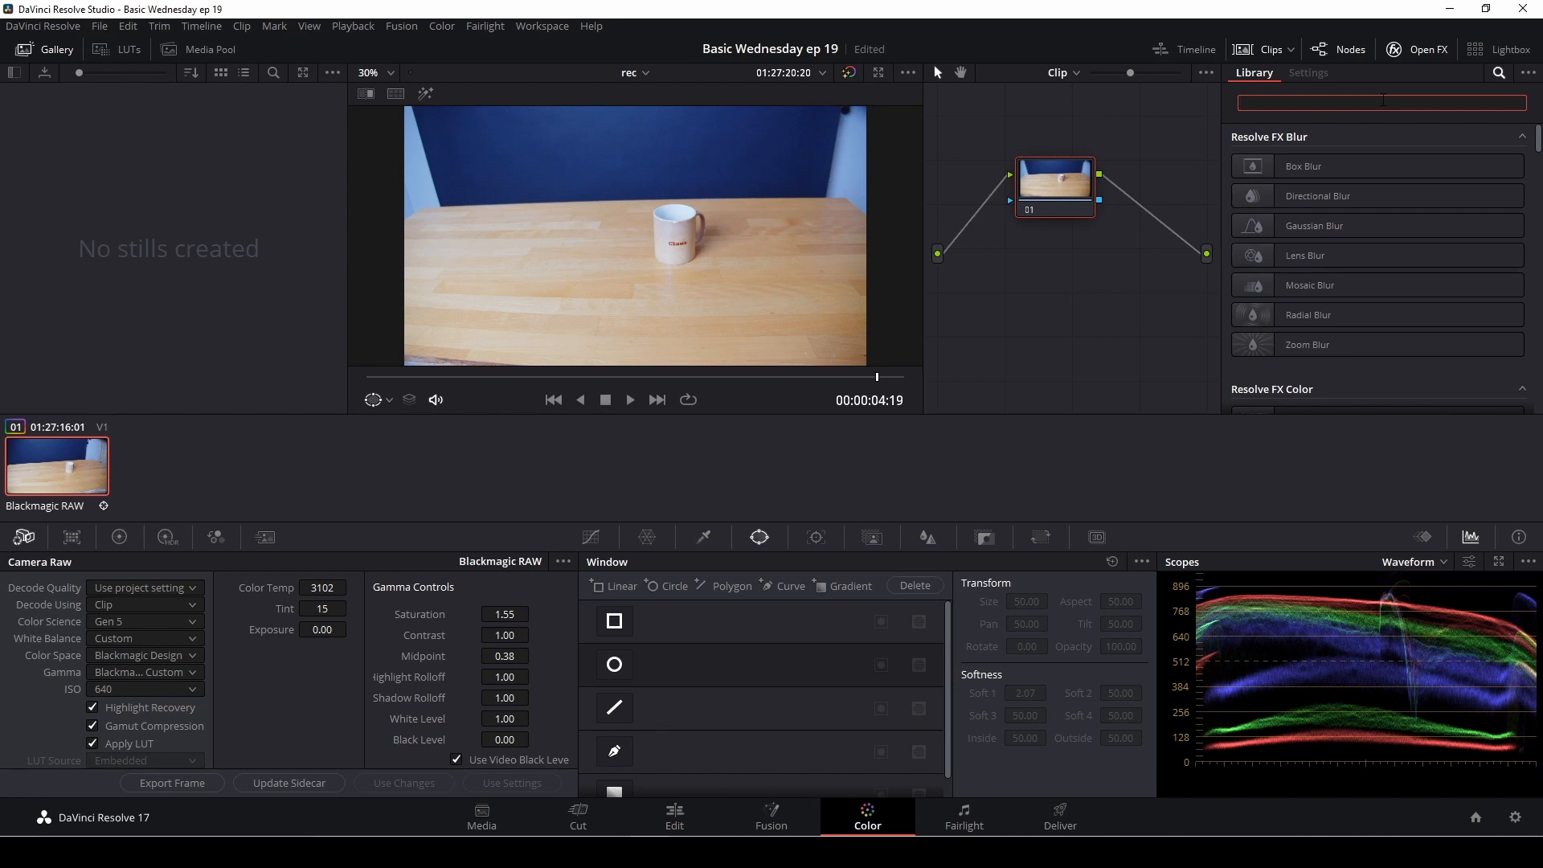
{"action": "key", "text": "BackSpace"}
{"action": "type", "text": "obj"}
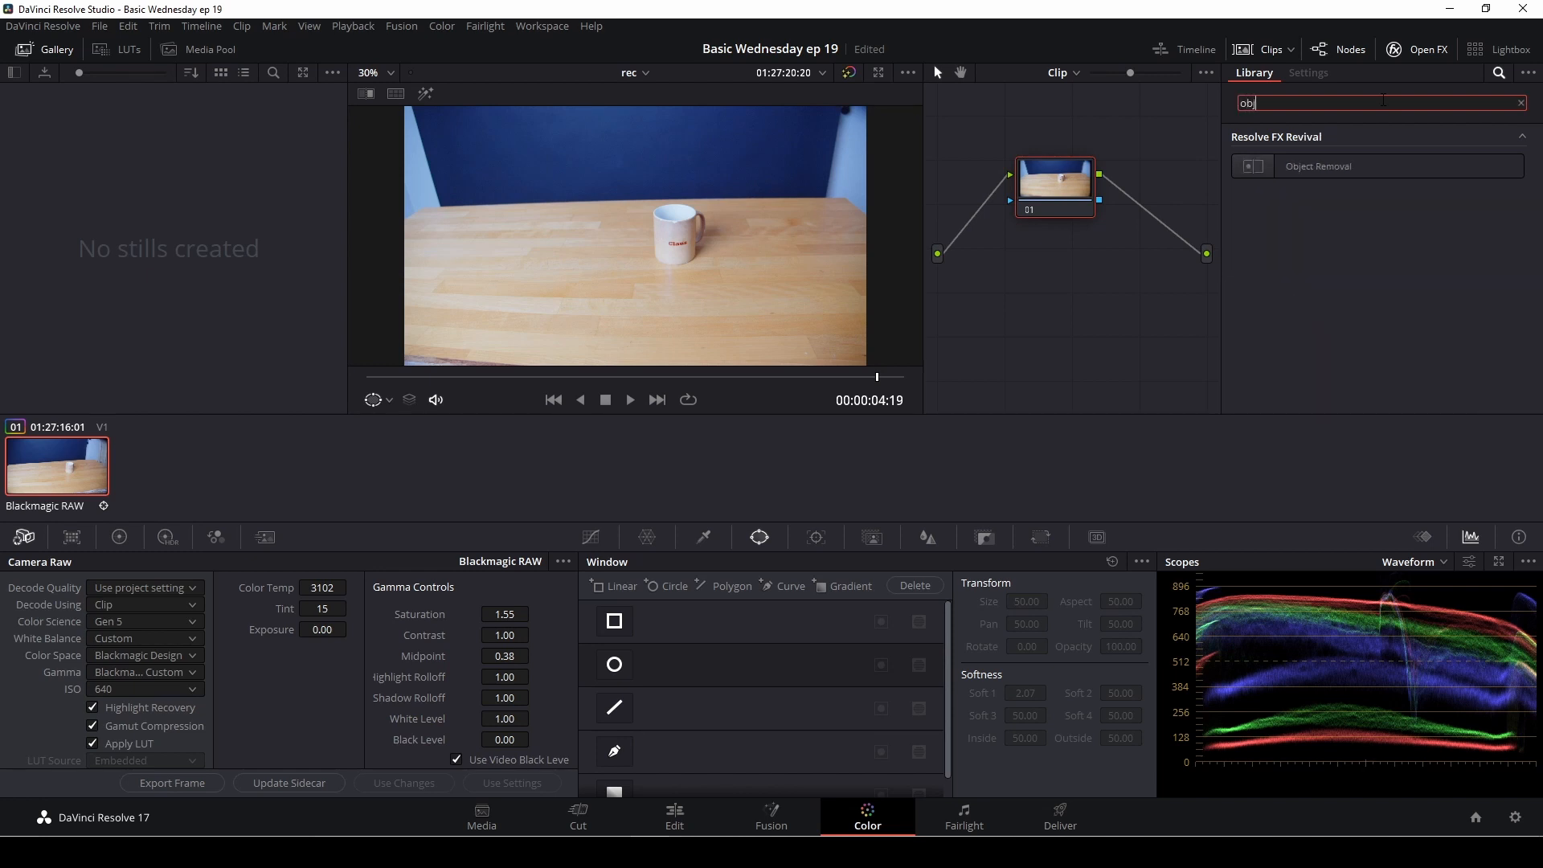
{"action": "left_click", "coordinate": [1334, 166]}
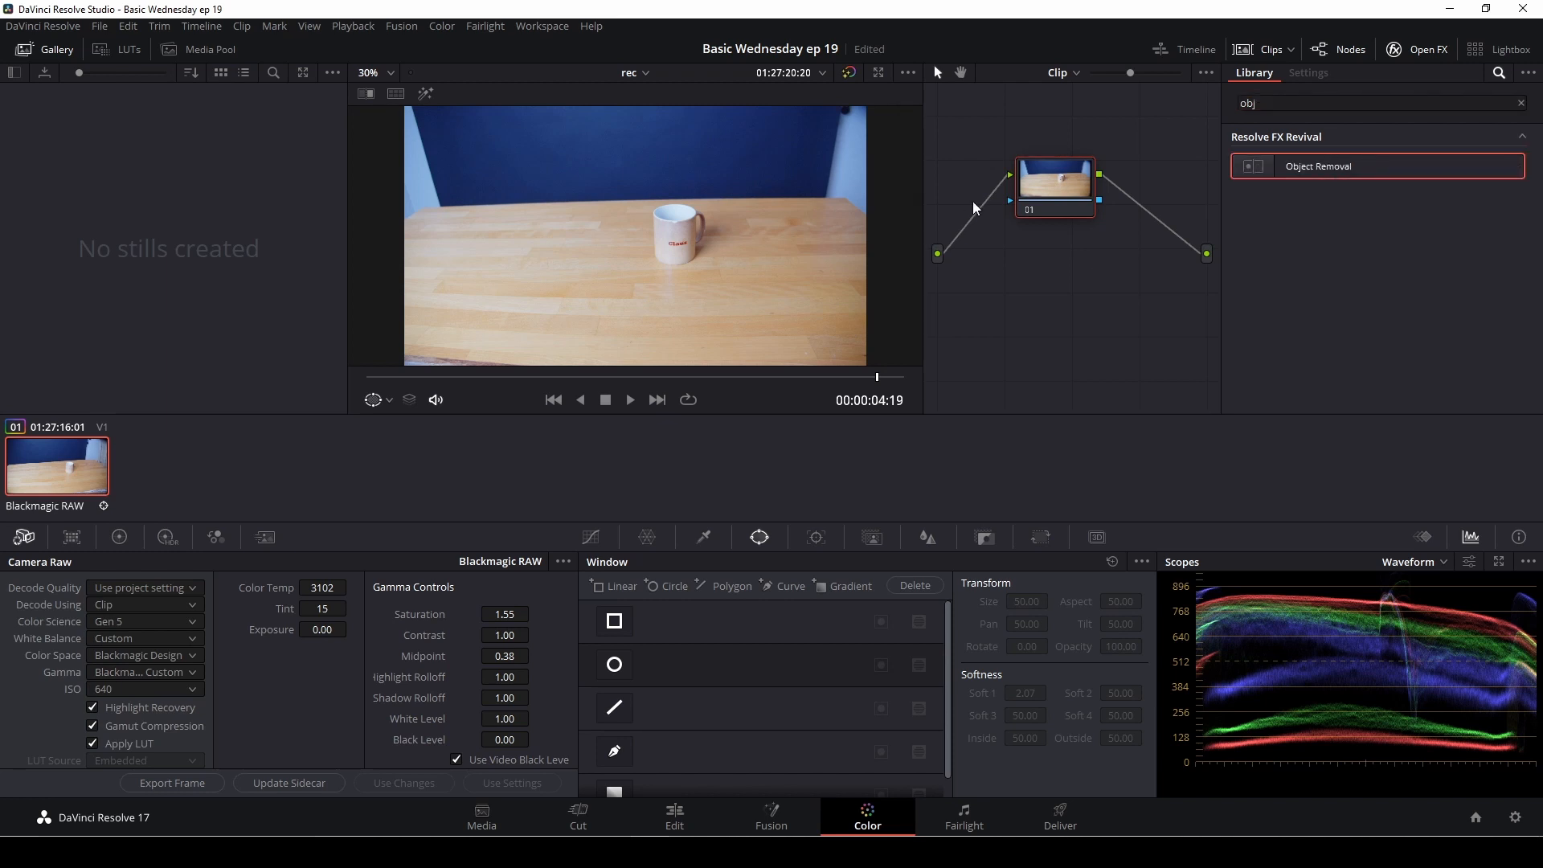
Step: Add a serial node after node 01 and arrange the nodes, leaving node 01 selected
{"action": "left_click_drag", "start_coordinate": [1060, 199], "coordinate": [1042, 209]}
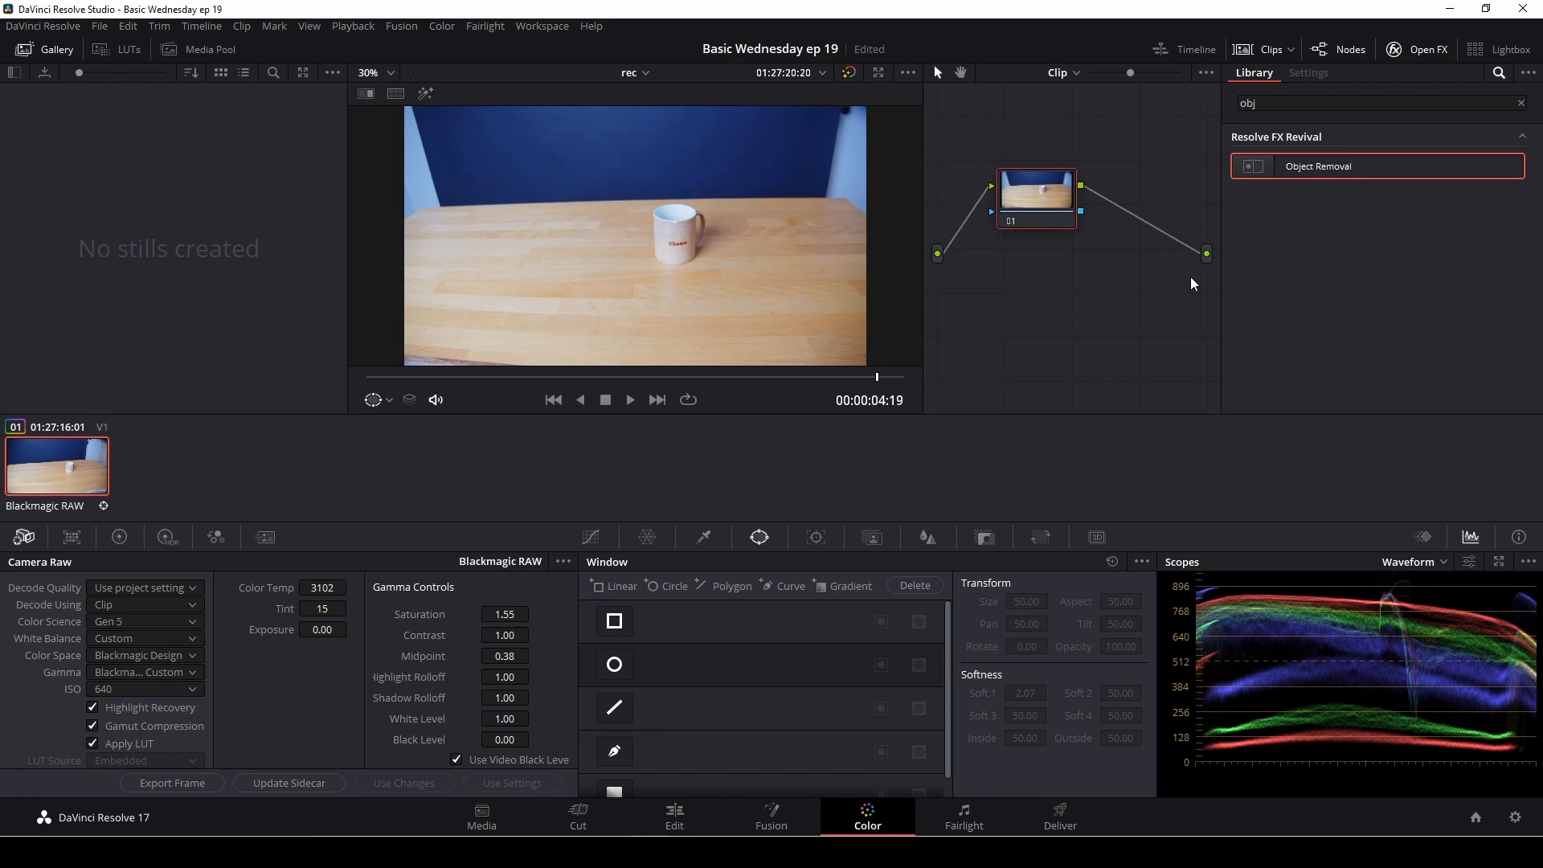
{"action": "key", "text": "alt+s"}
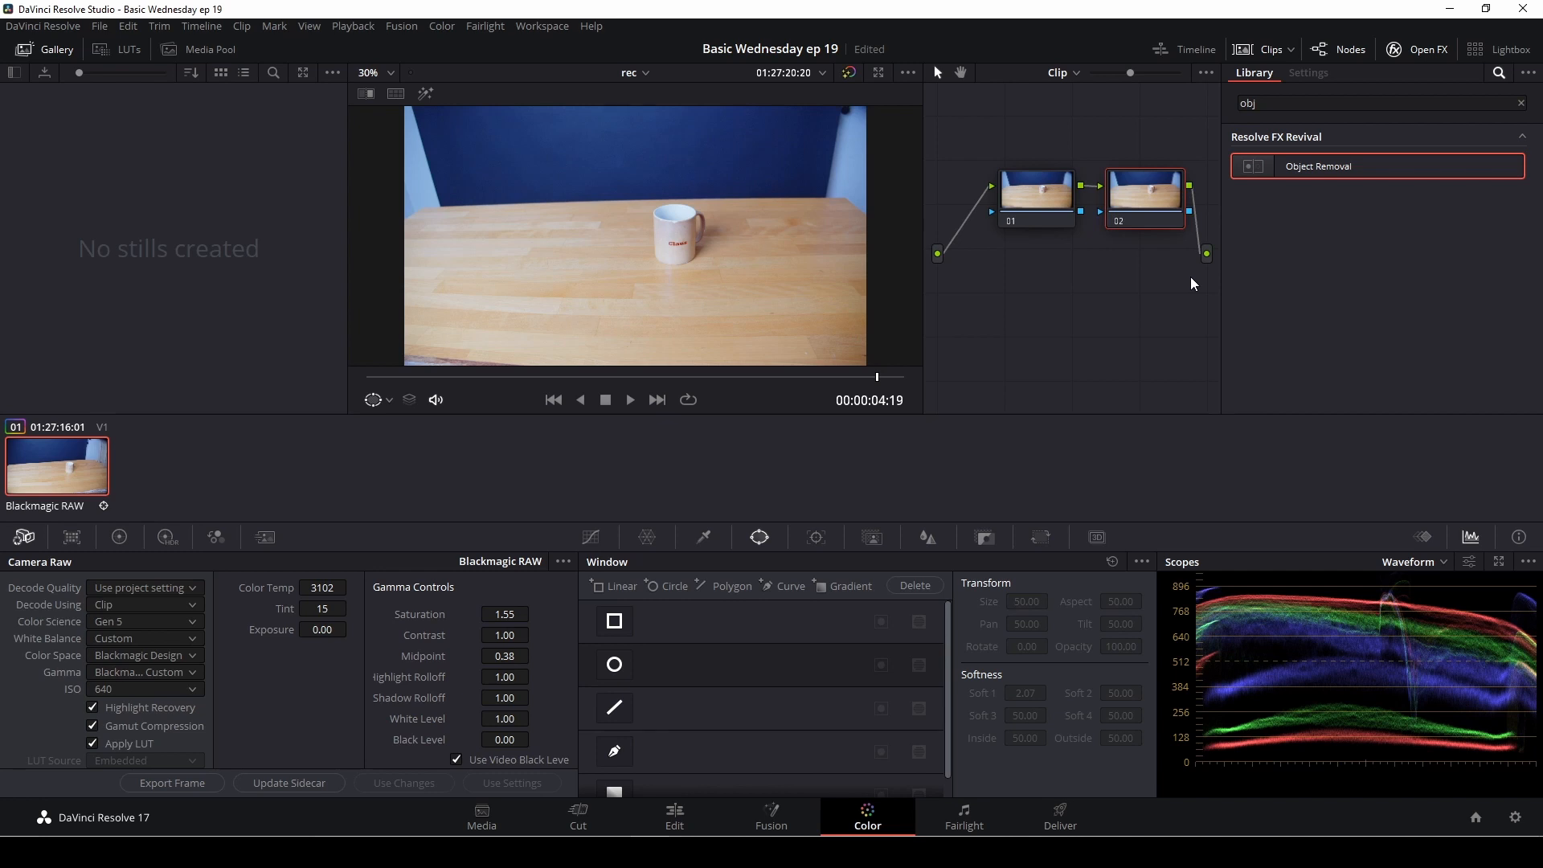
{"action": "left_click_drag", "start_coordinate": [1049, 195], "coordinate": [1013, 175]}
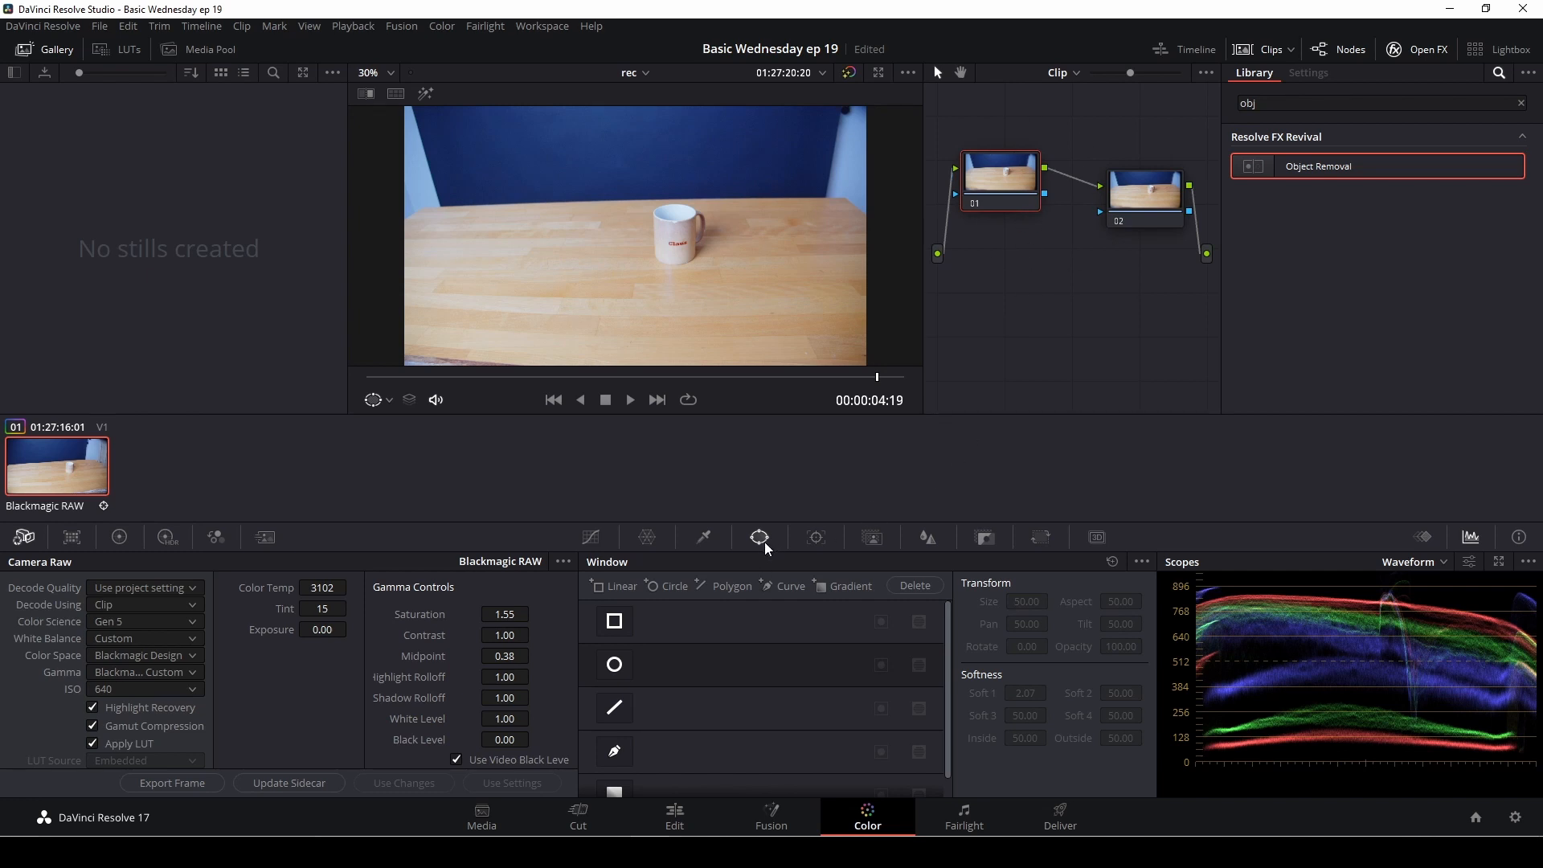
Step: On node 01, draw a closed curve window loosely around the mug and its handle
{"action": "left_click", "coordinate": [616, 751]}
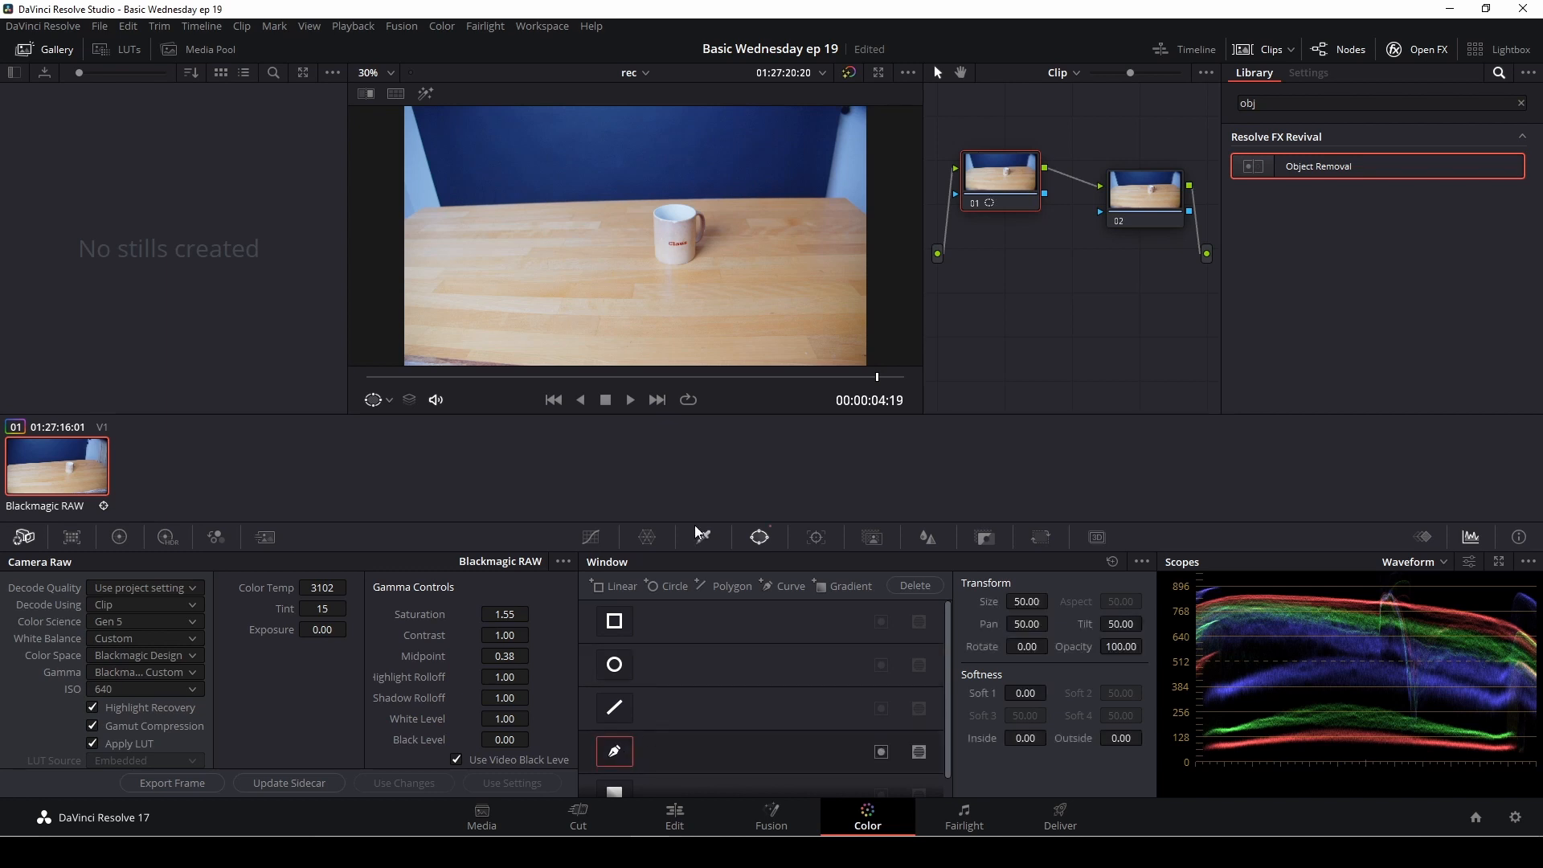
{"action": "scroll", "coordinate": [647, 265], "scroll_direction": "up", "scroll_amount": 1}
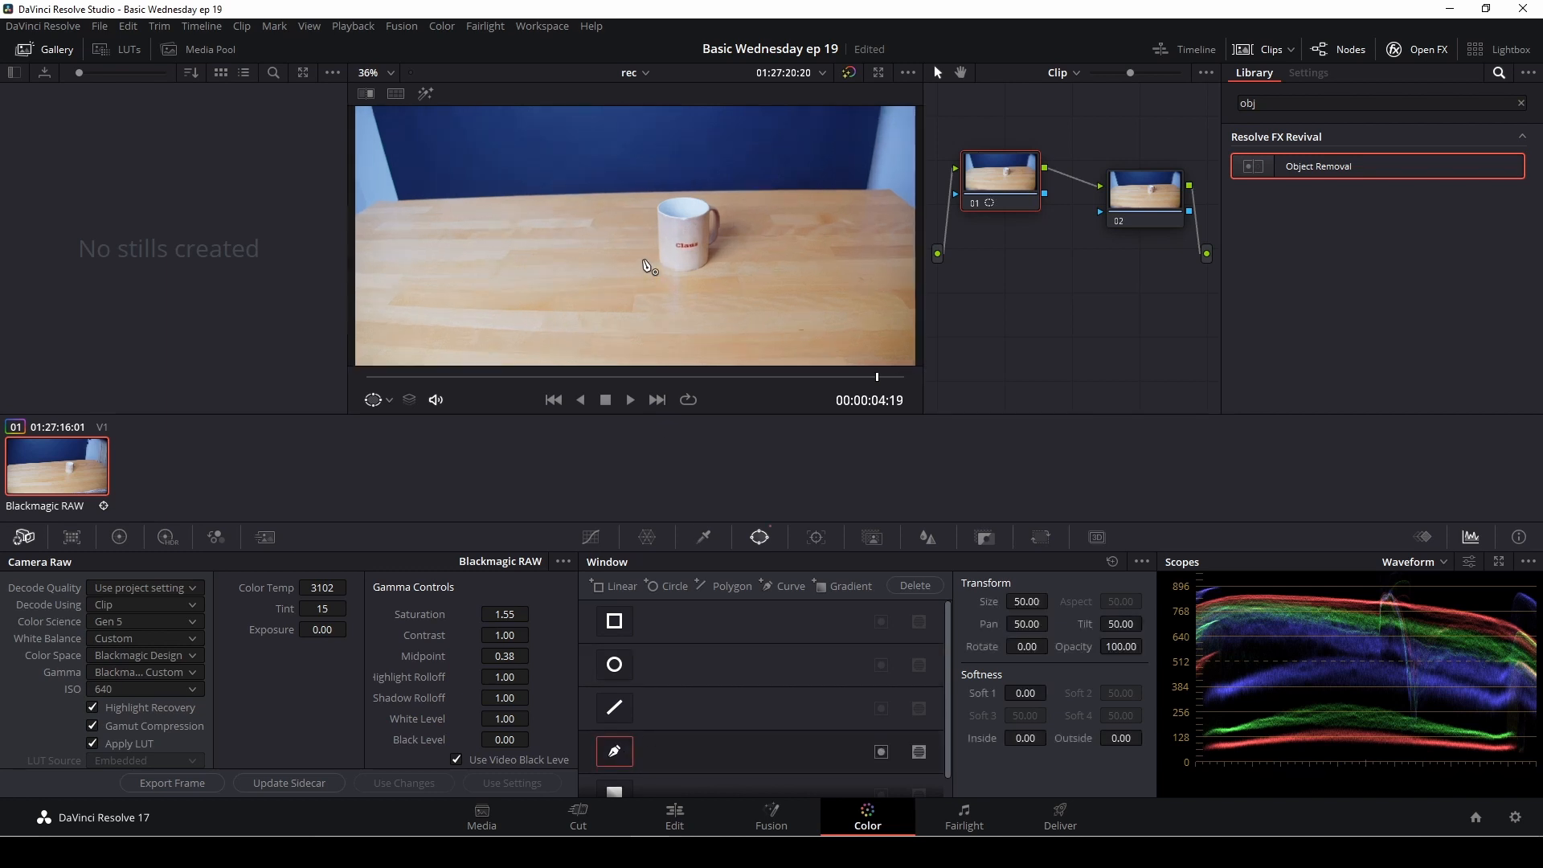
{"action": "scroll", "coordinate": [647, 265], "scroll_direction": "up", "scroll_amount": 3}
{"action": "left_click", "coordinate": [673, 288]}
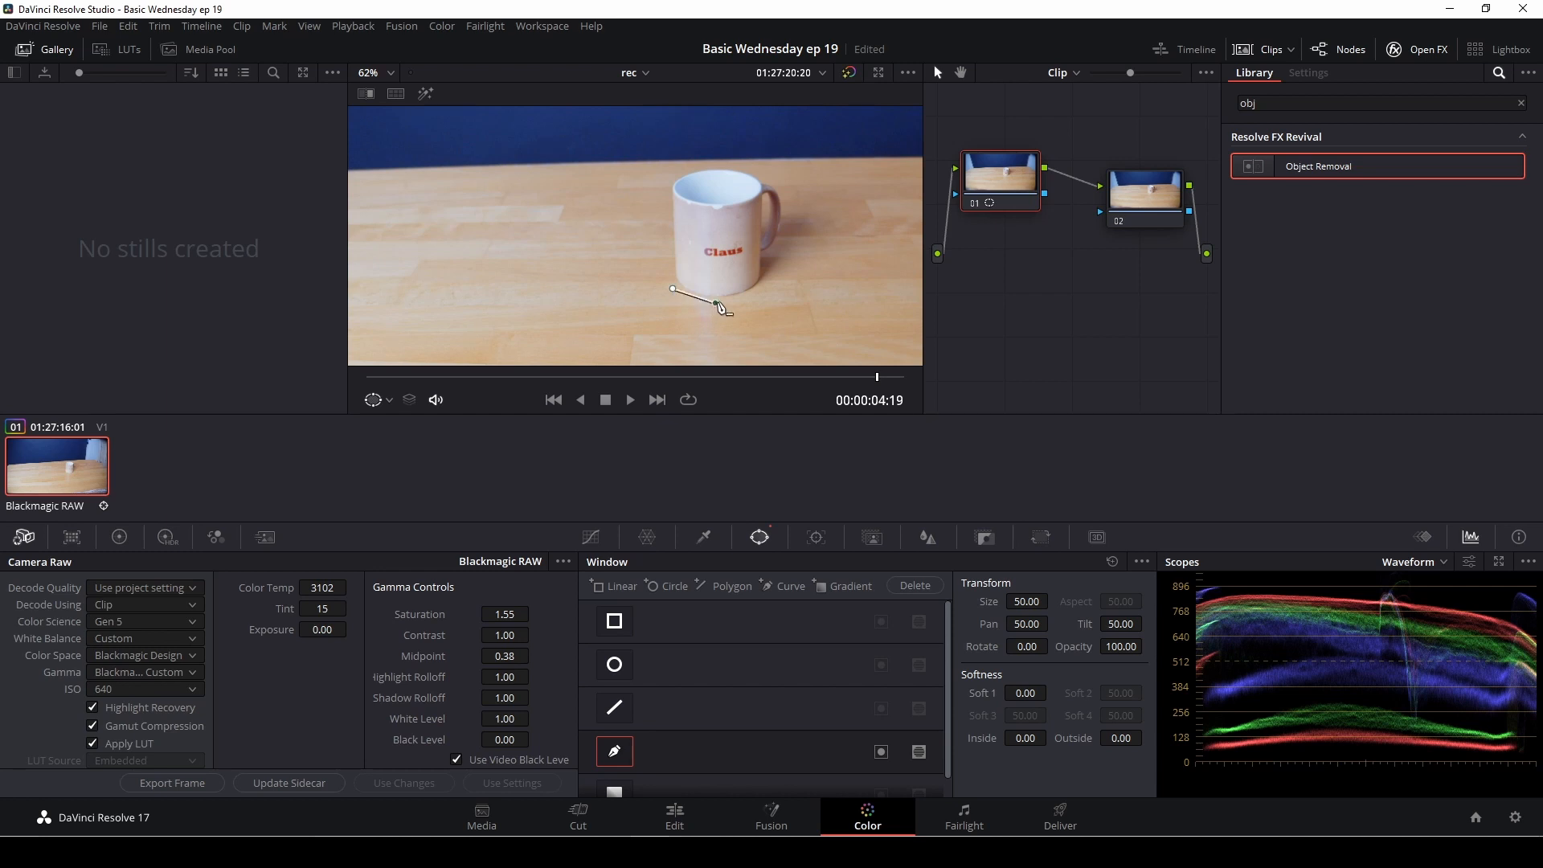
{"action": "left_click", "coordinate": [773, 292]}
{"action": "left_click", "coordinate": [772, 266]}
{"action": "left_click", "coordinate": [793, 227]}
{"action": "left_click", "coordinate": [786, 179]}
{"action": "left_click_drag", "start_coordinate": [717, 167], "coordinate": [696, 171]}
{"action": "left_click", "coordinate": [664, 179]}
{"action": "left_click", "coordinate": [659, 220]}
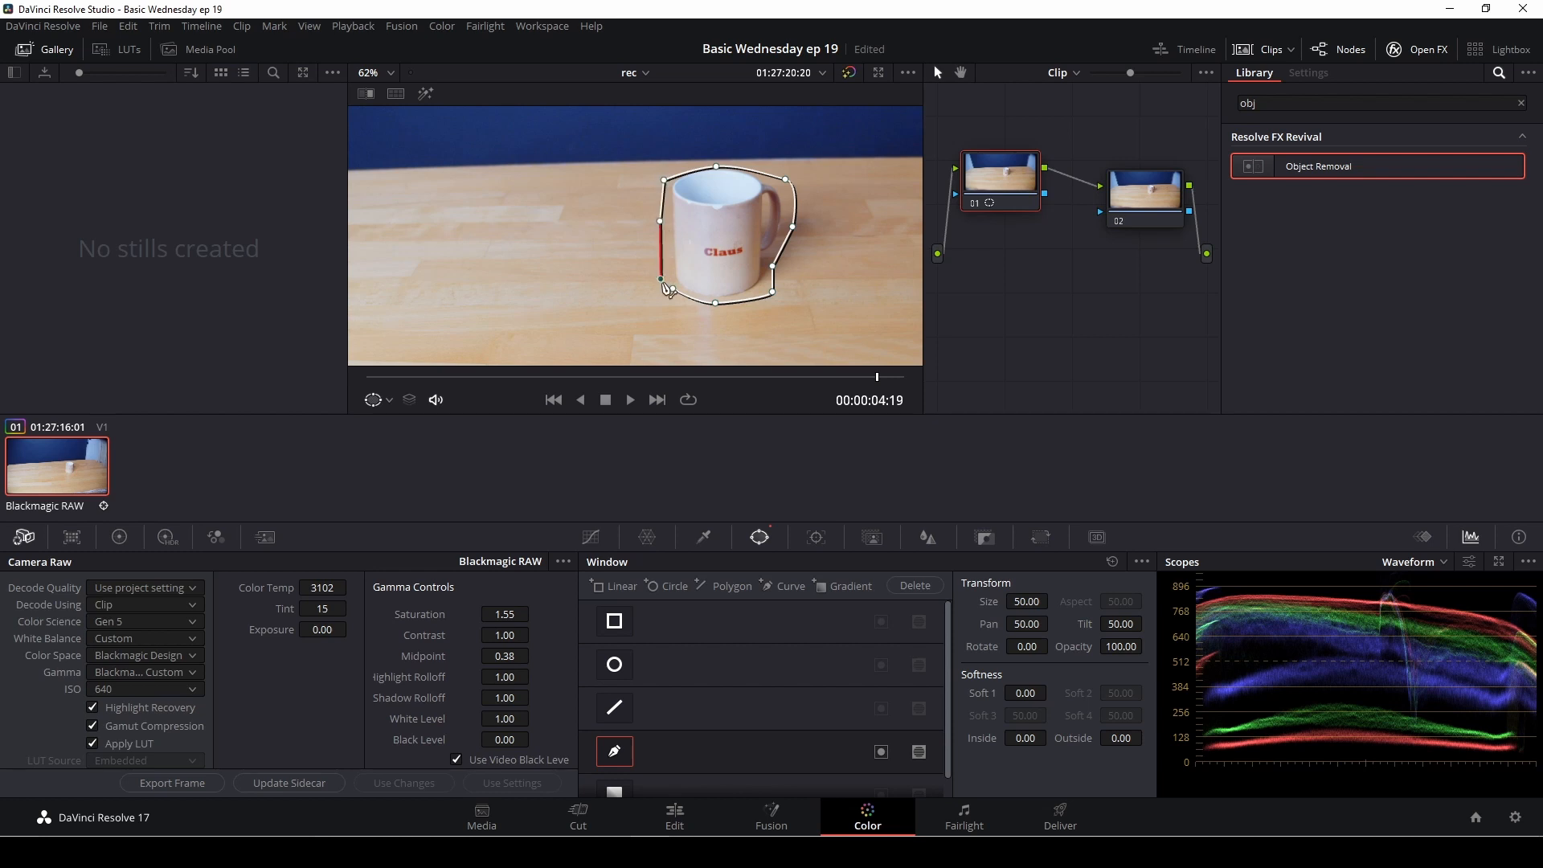
{"action": "left_click", "coordinate": [662, 281]}
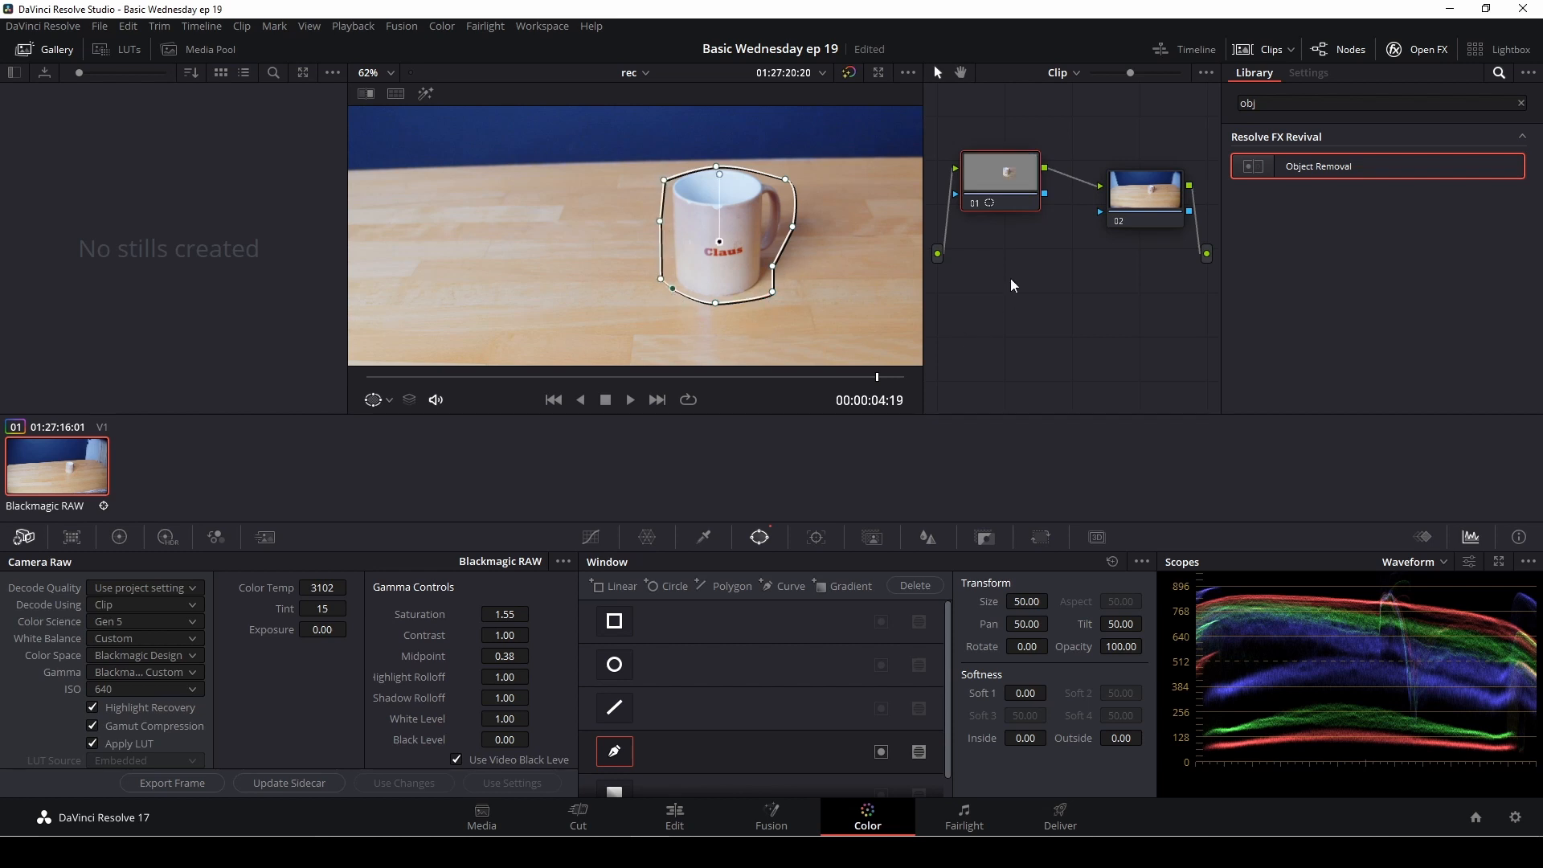
Step: Connect node 01's key output to node 02's key input and apply Object Removal to node 02
{"action": "left_click_drag", "start_coordinate": [1147, 185], "coordinate": [1136, 168]}
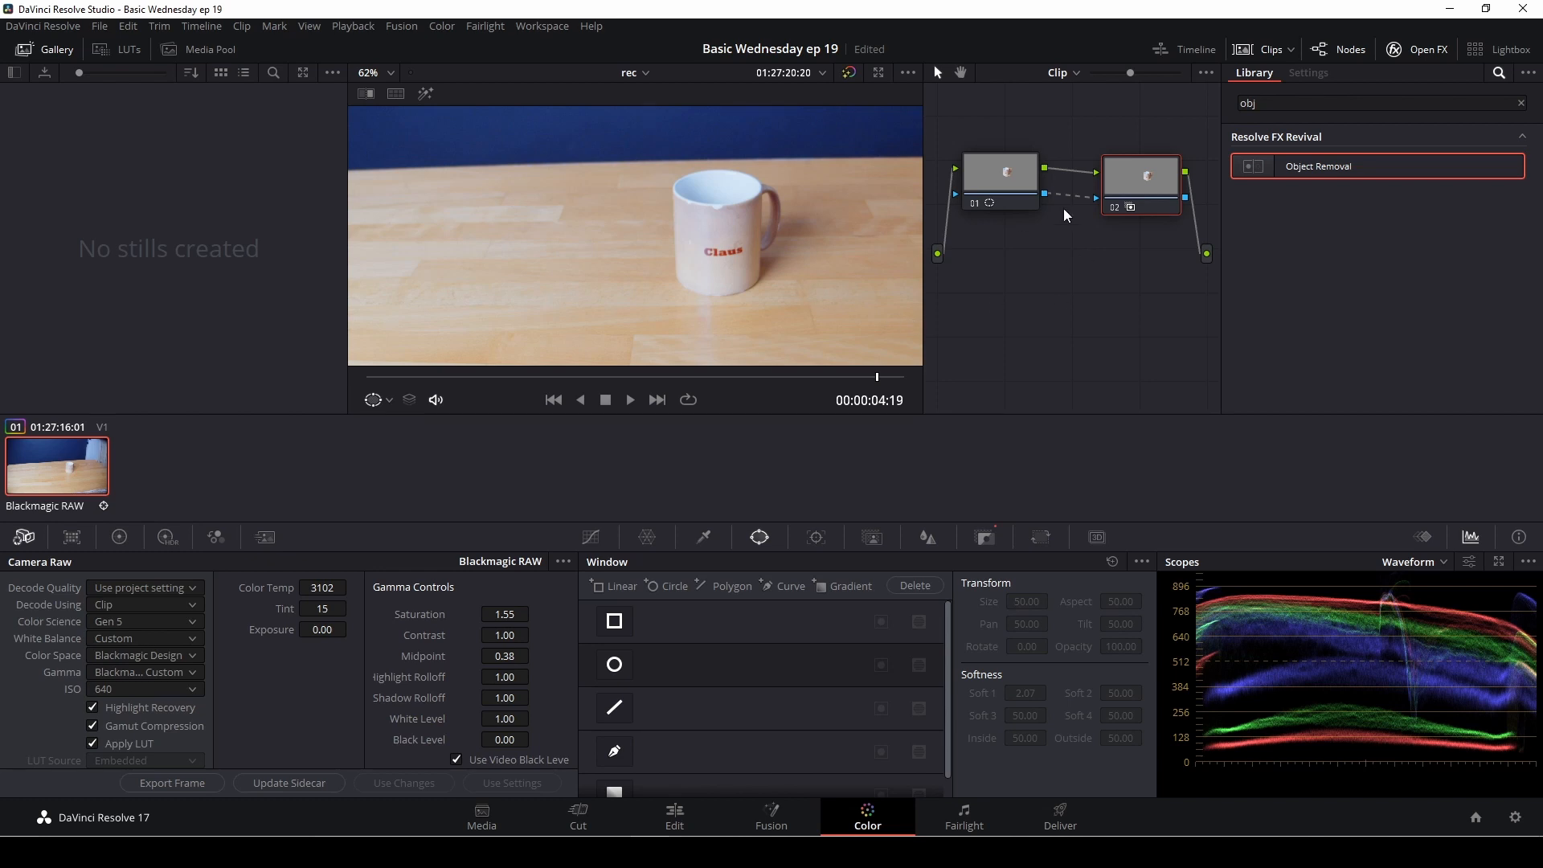
{"action": "scroll", "coordinate": [854, 202], "scroll_direction": "down", "scroll_amount": 5}
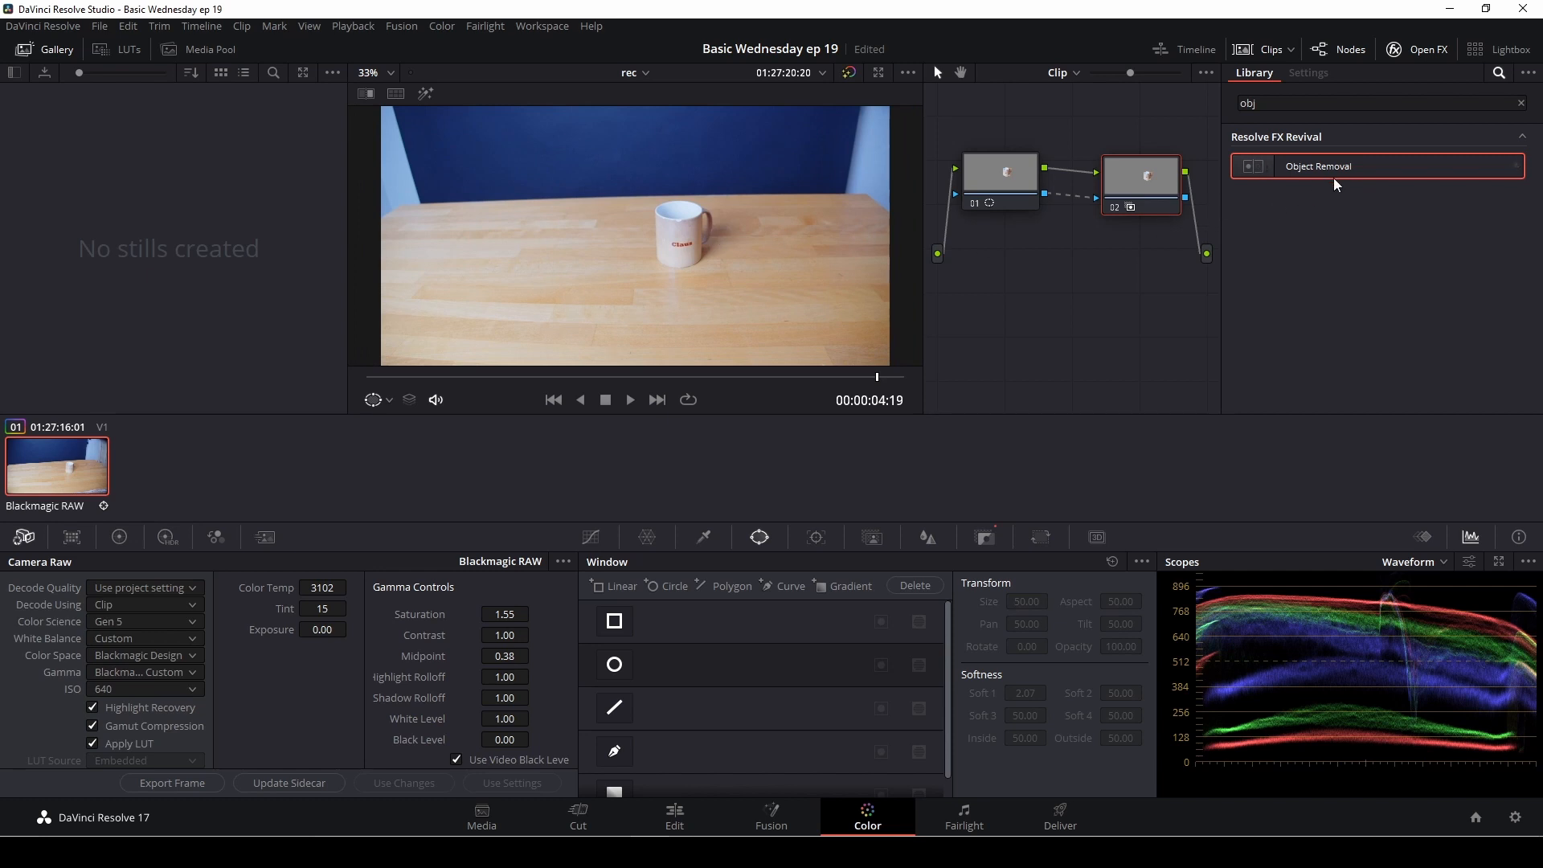
{"action": "left_click_drag", "start_coordinate": [1337, 166], "coordinate": [1159, 191]}
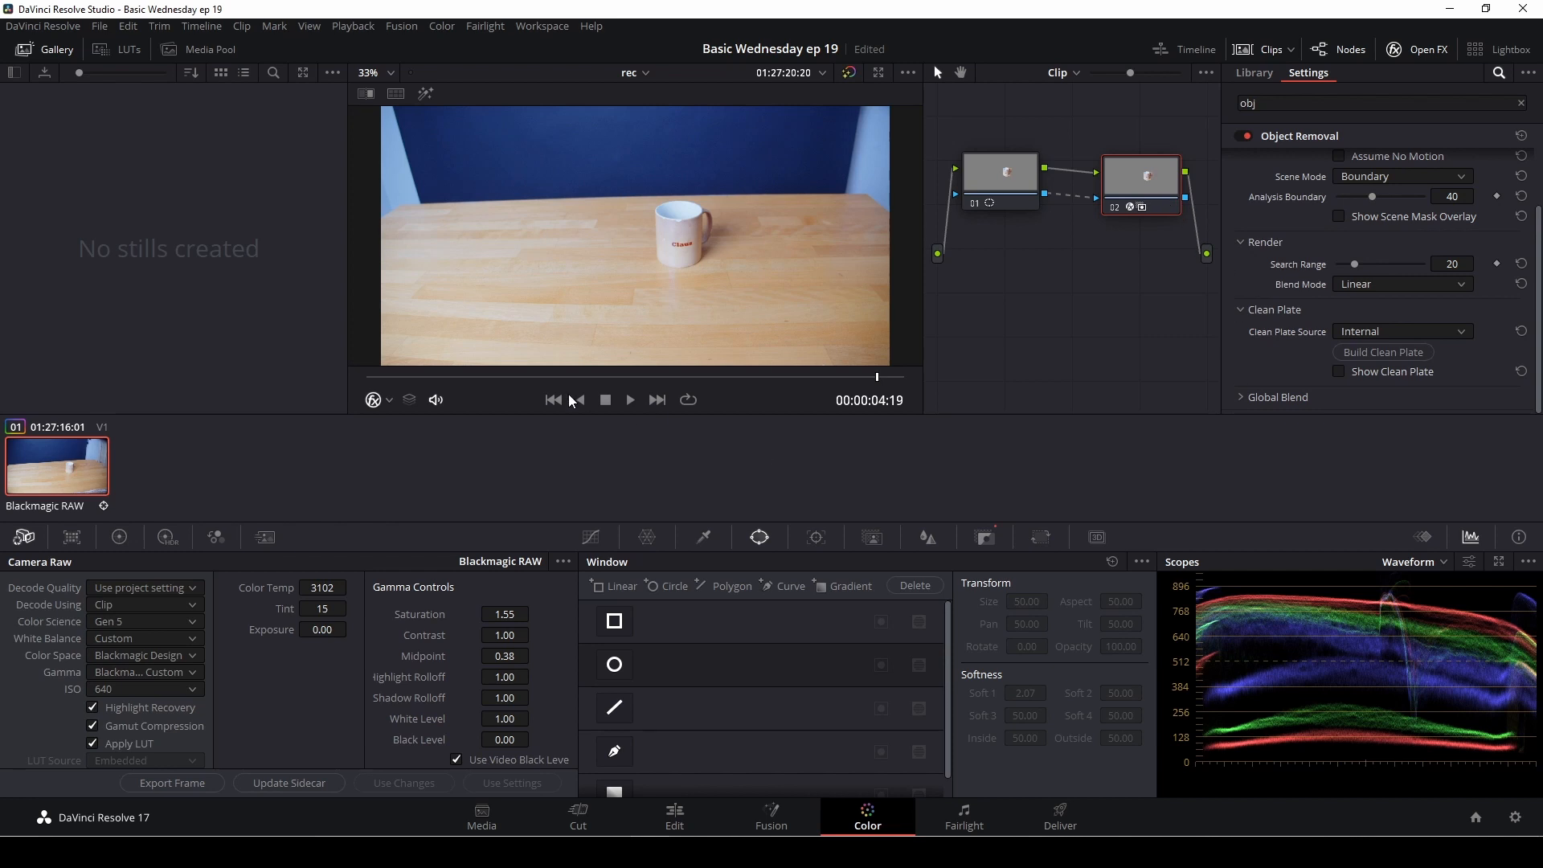
{"action": "scroll", "coordinate": [1317, 225], "scroll_direction": "up", "scroll_amount": 3}
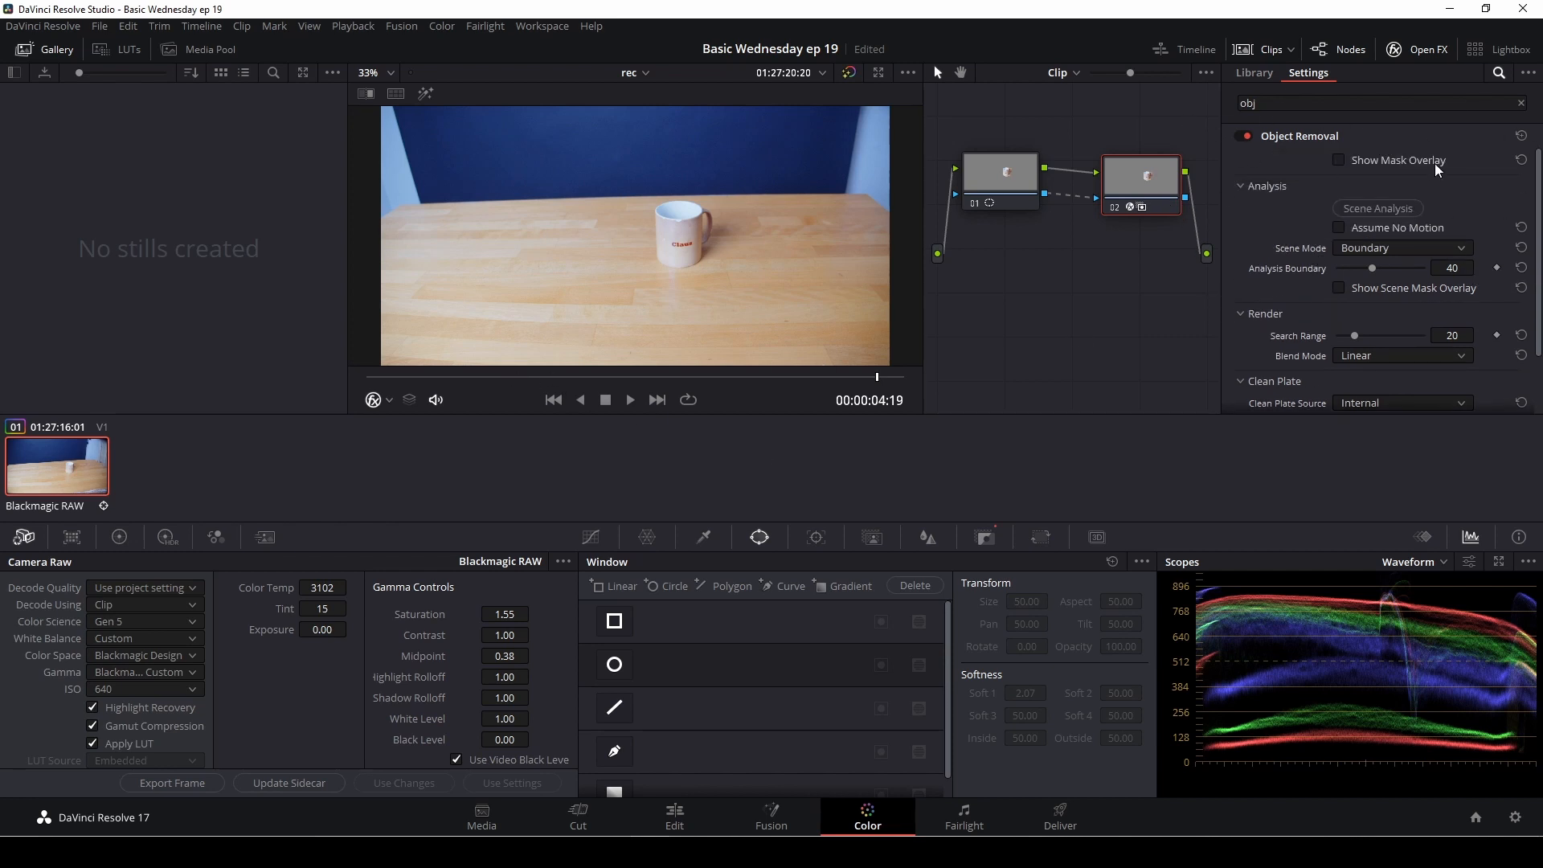
Step: Show the Object Removal mask overlay and run Scene Analysis with Assume No Motion off and Scene Mode on Boundary
{"action": "left_click", "coordinate": [1339, 160]}
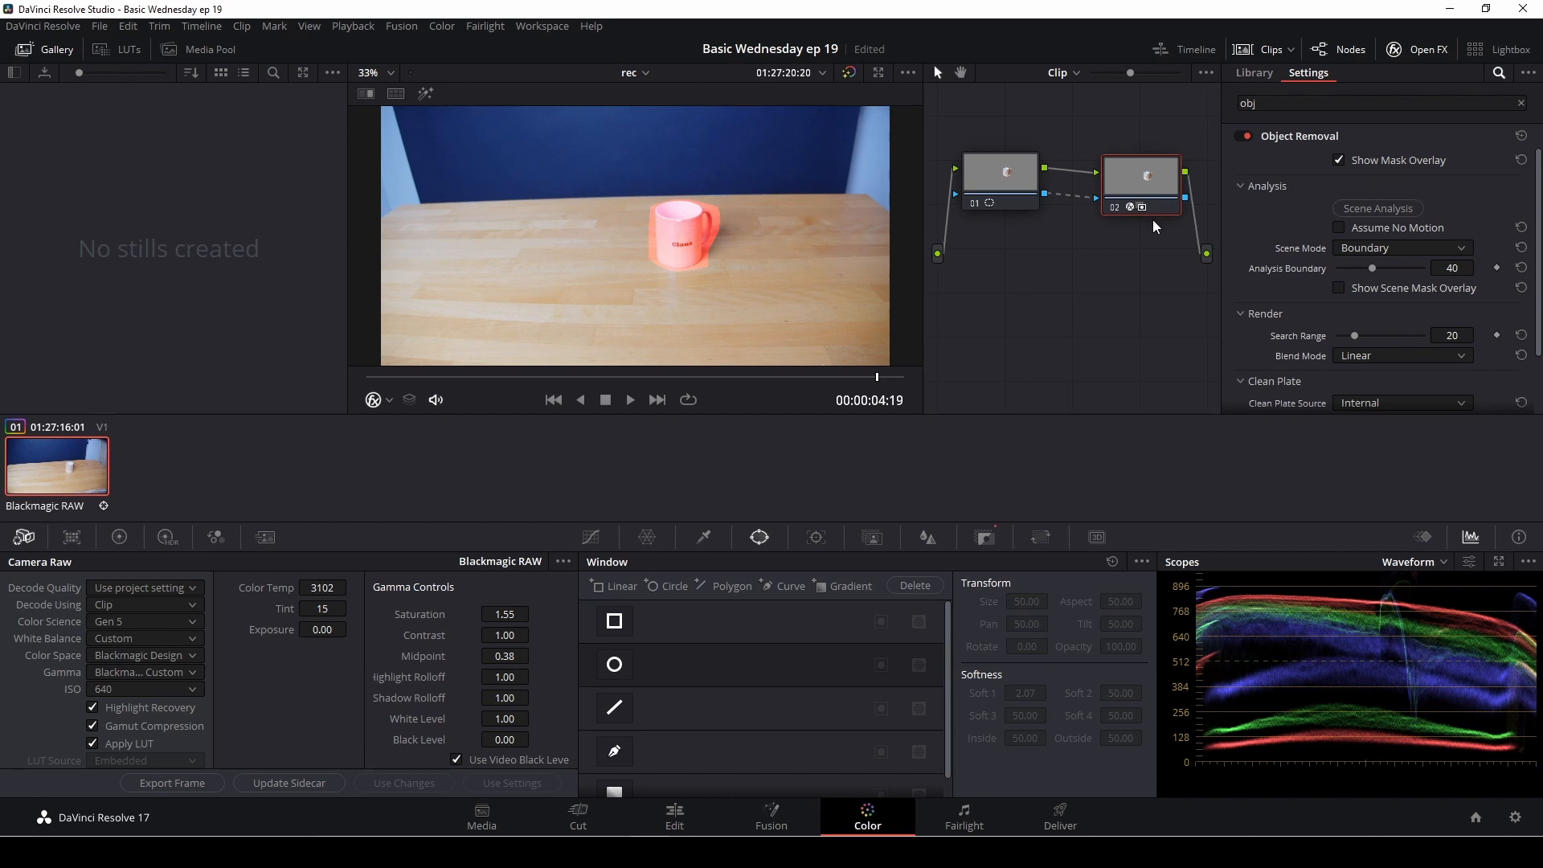
{"action": "scroll", "coordinate": [1316, 257], "scroll_direction": "down", "scroll_amount": 3}
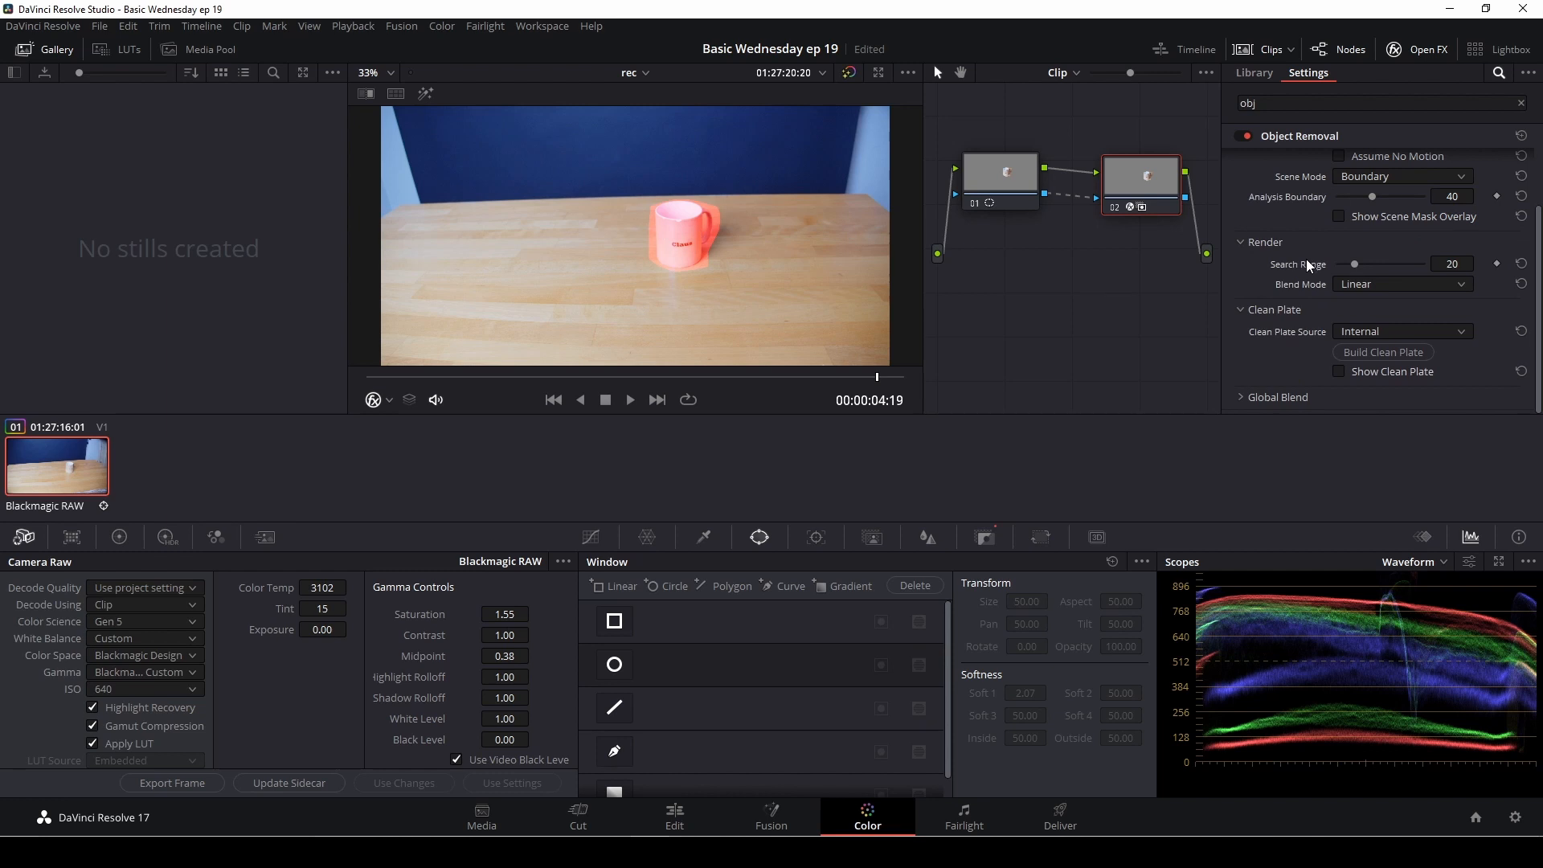
{"action": "scroll", "coordinate": [1304, 265], "scroll_direction": "up", "scroll_amount": 3}
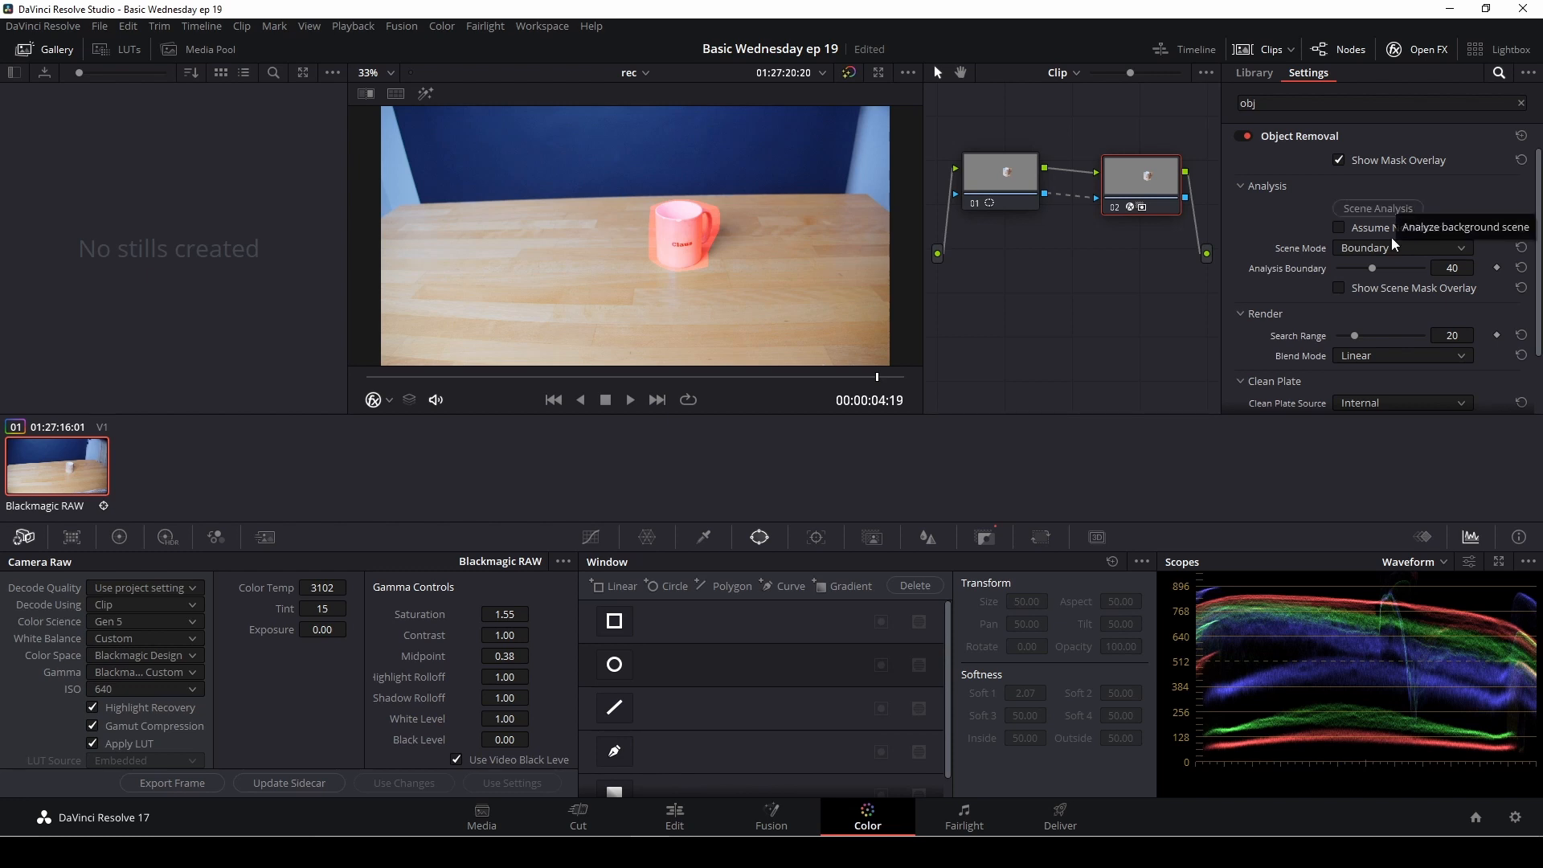
{"action": "left_click", "coordinate": [1340, 228]}
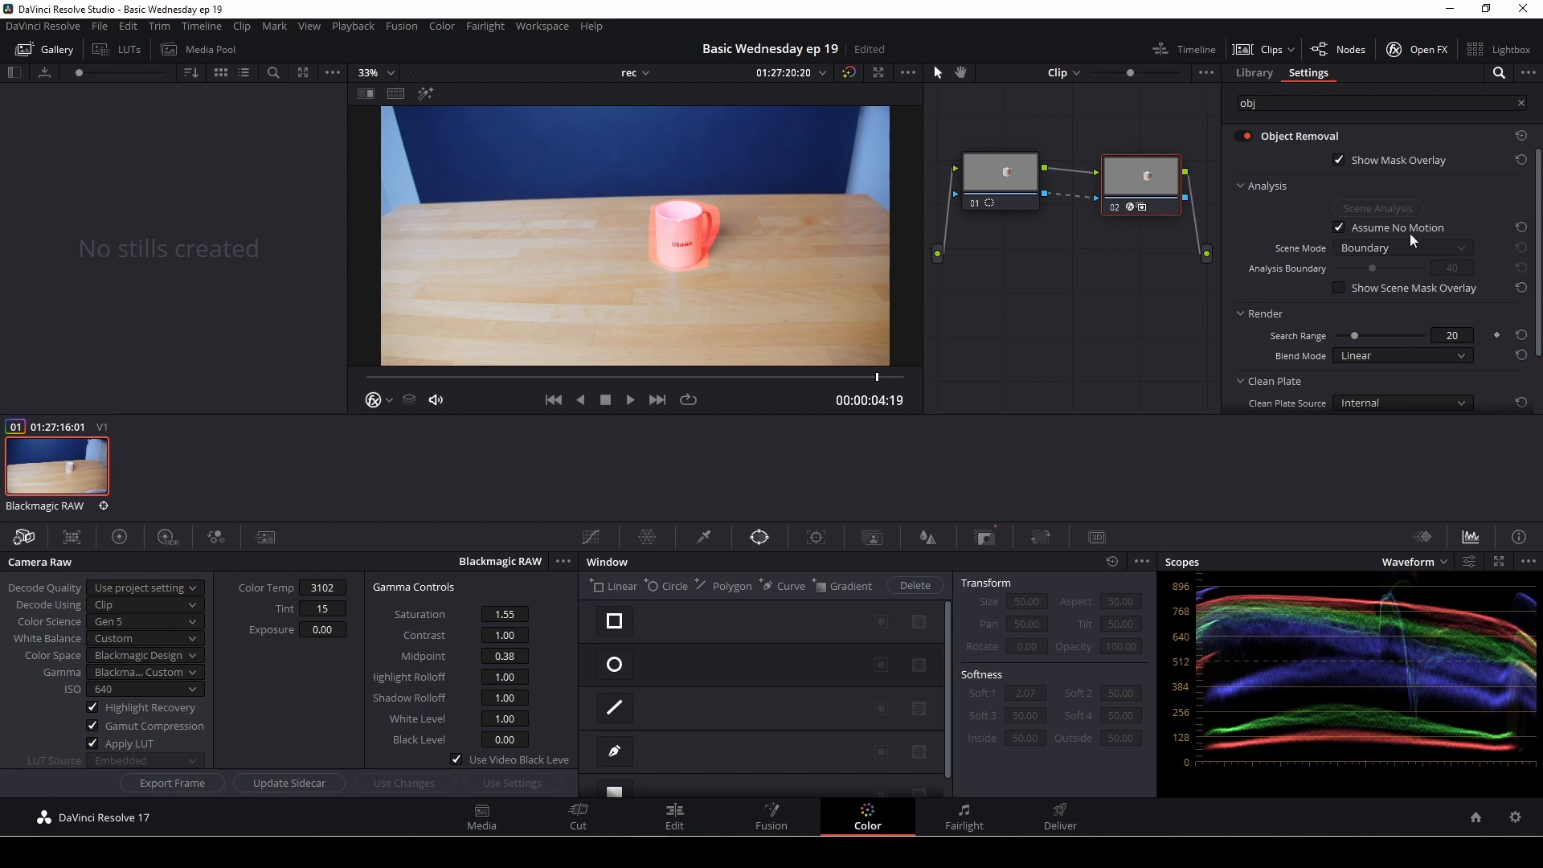
{"action": "left_click", "coordinate": [1340, 227]}
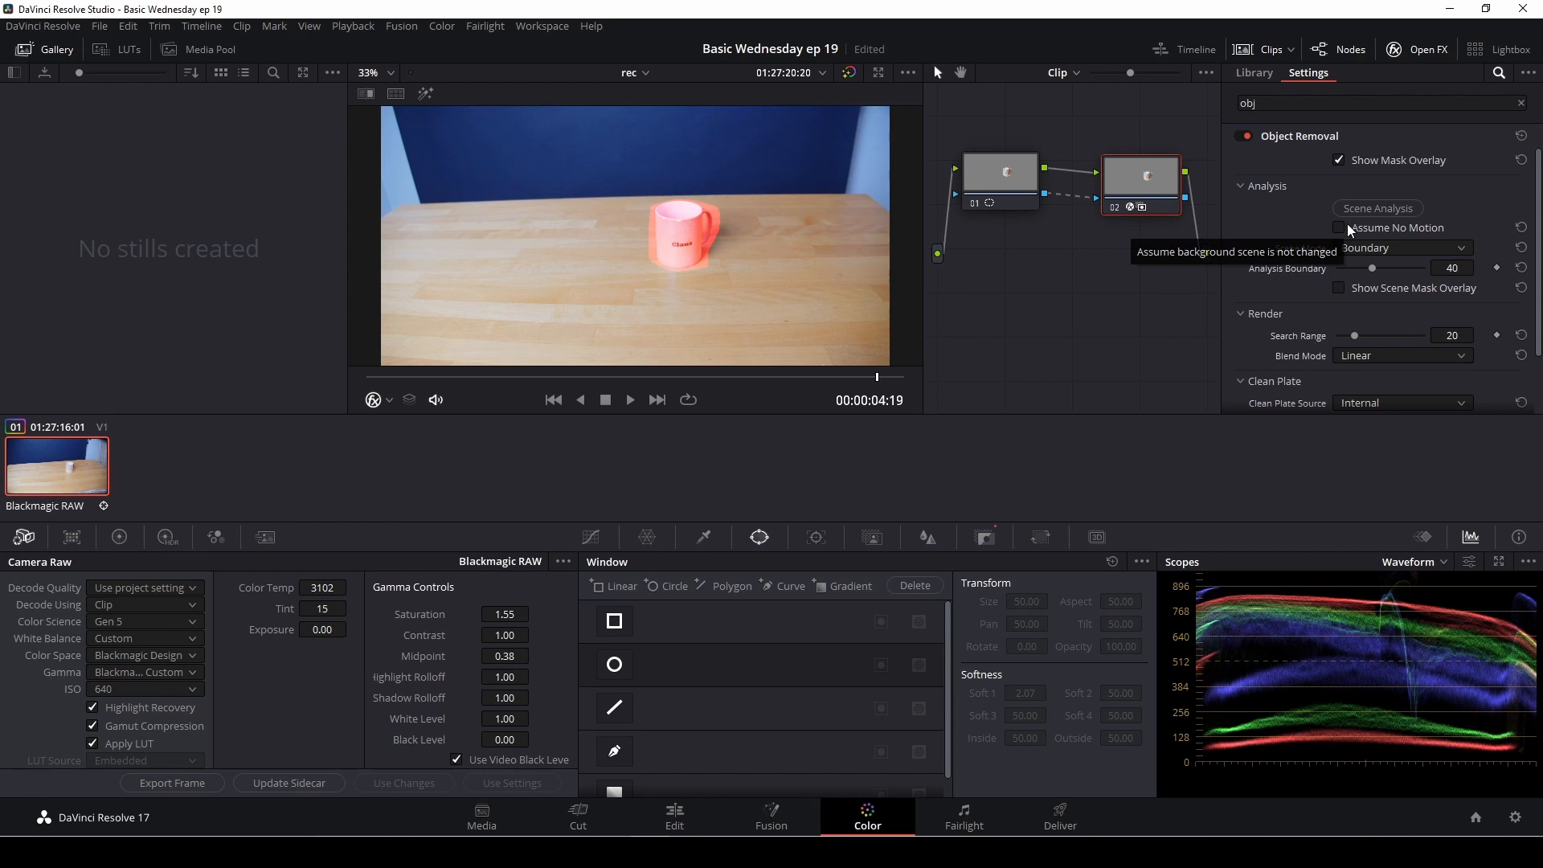
{"action": "left_click", "coordinate": [1376, 210]}
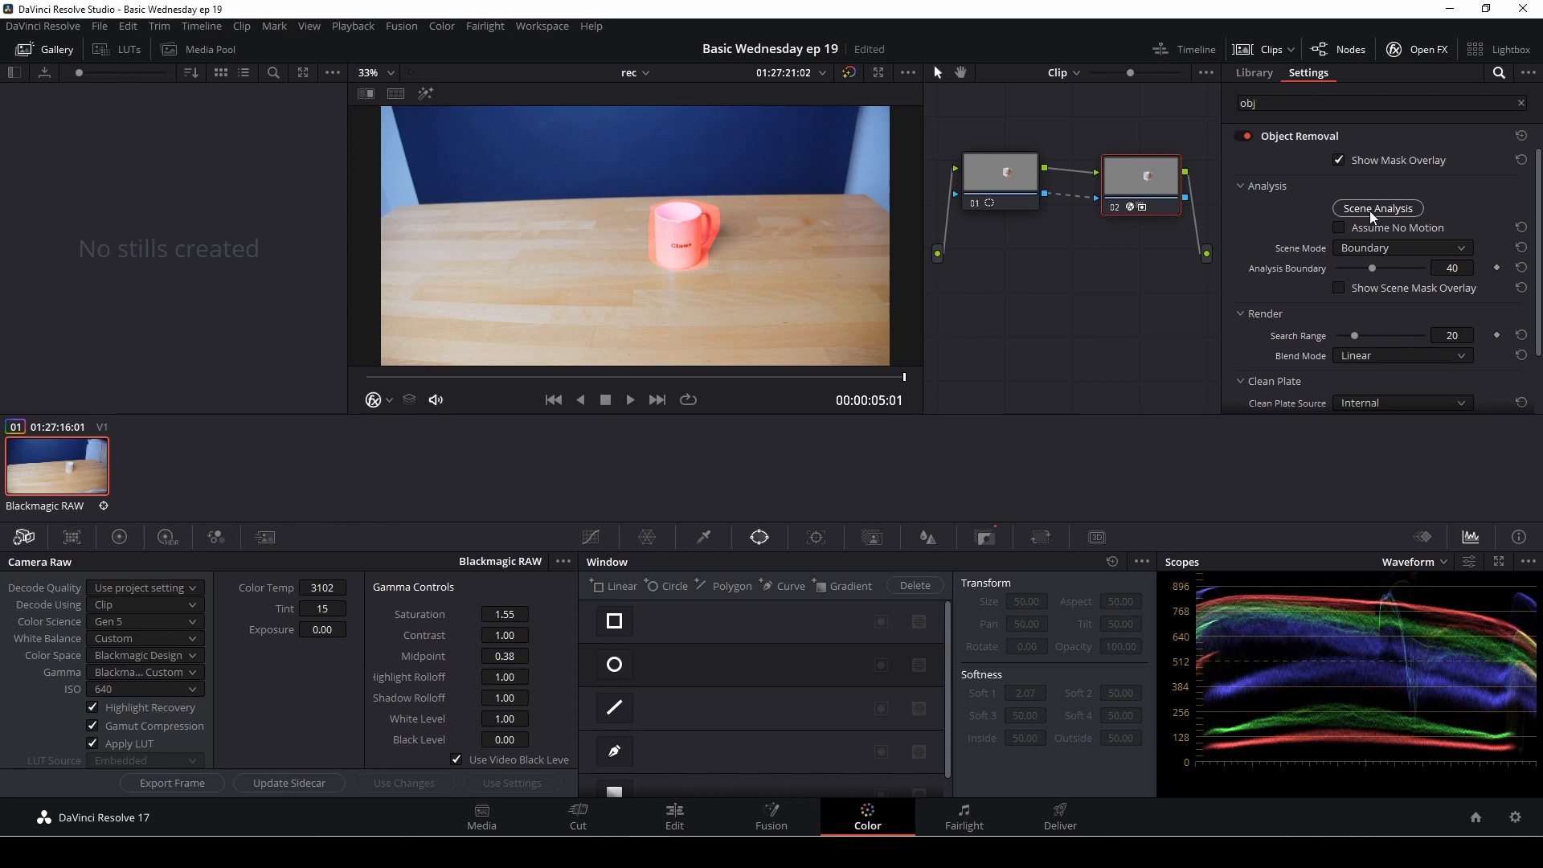
Step: Hide the mask overlay, build the clean plate from the internal source, and inspect the area where the mug was
{"action": "left_click", "coordinate": [1338, 161]}
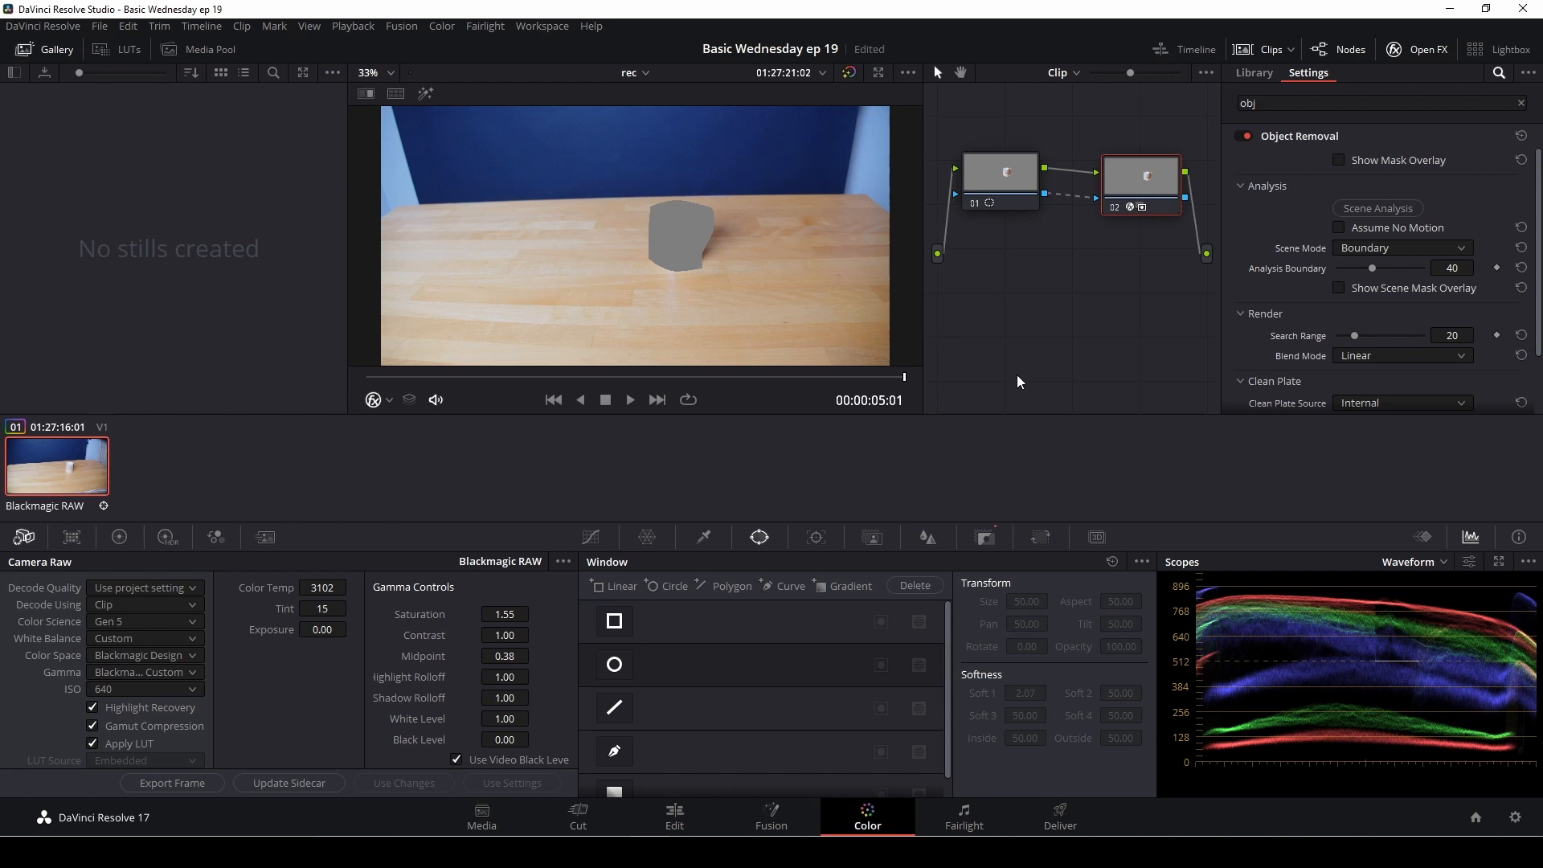
{"action": "scroll", "coordinate": [1301, 305], "scroll_direction": "down", "scroll_amount": 2}
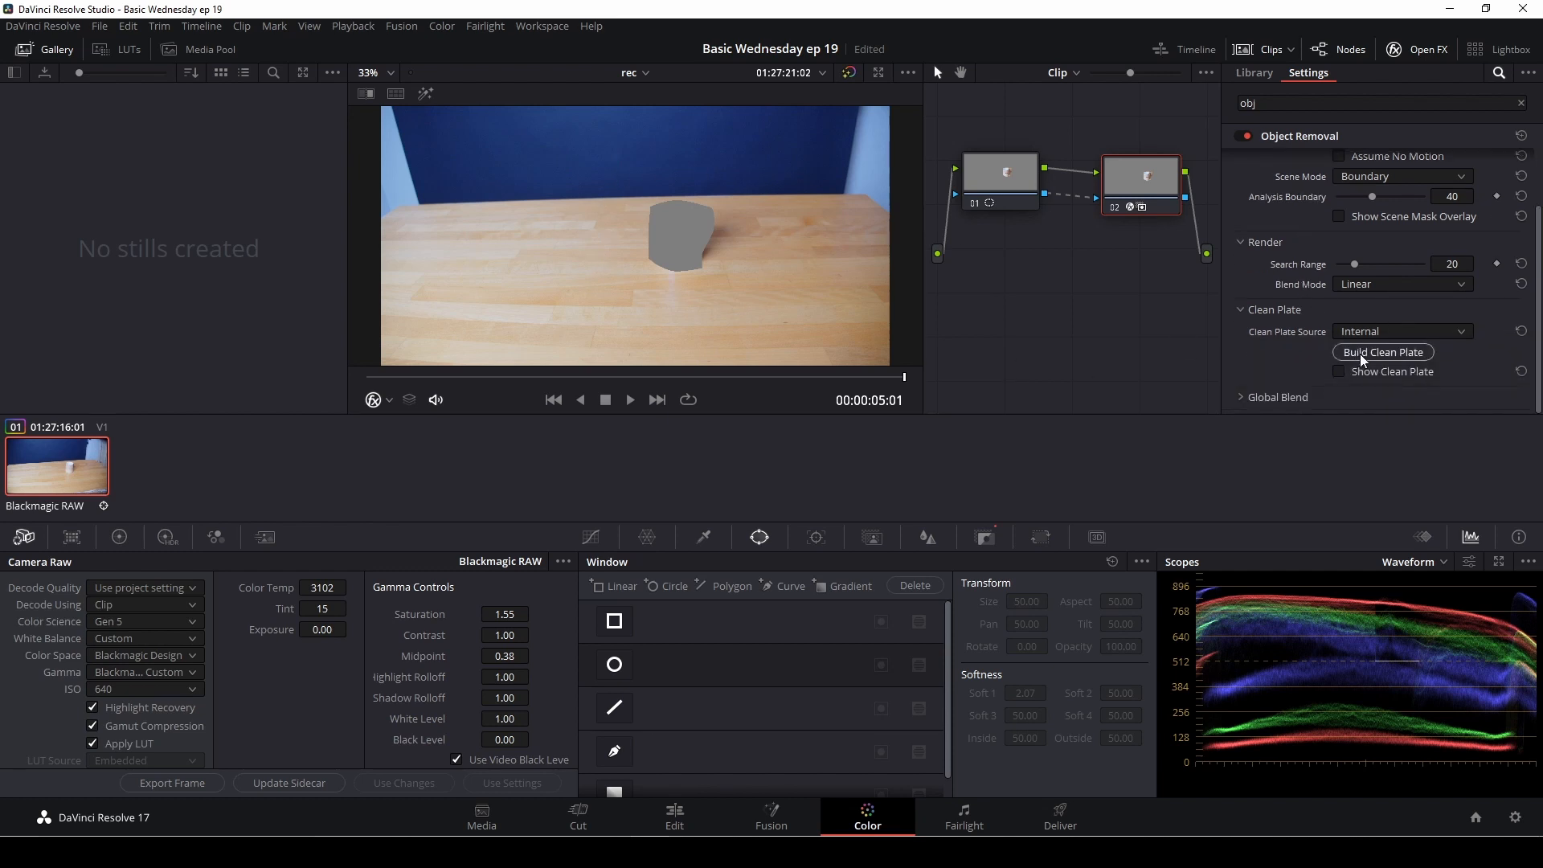
{"action": "left_click", "coordinate": [1360, 354]}
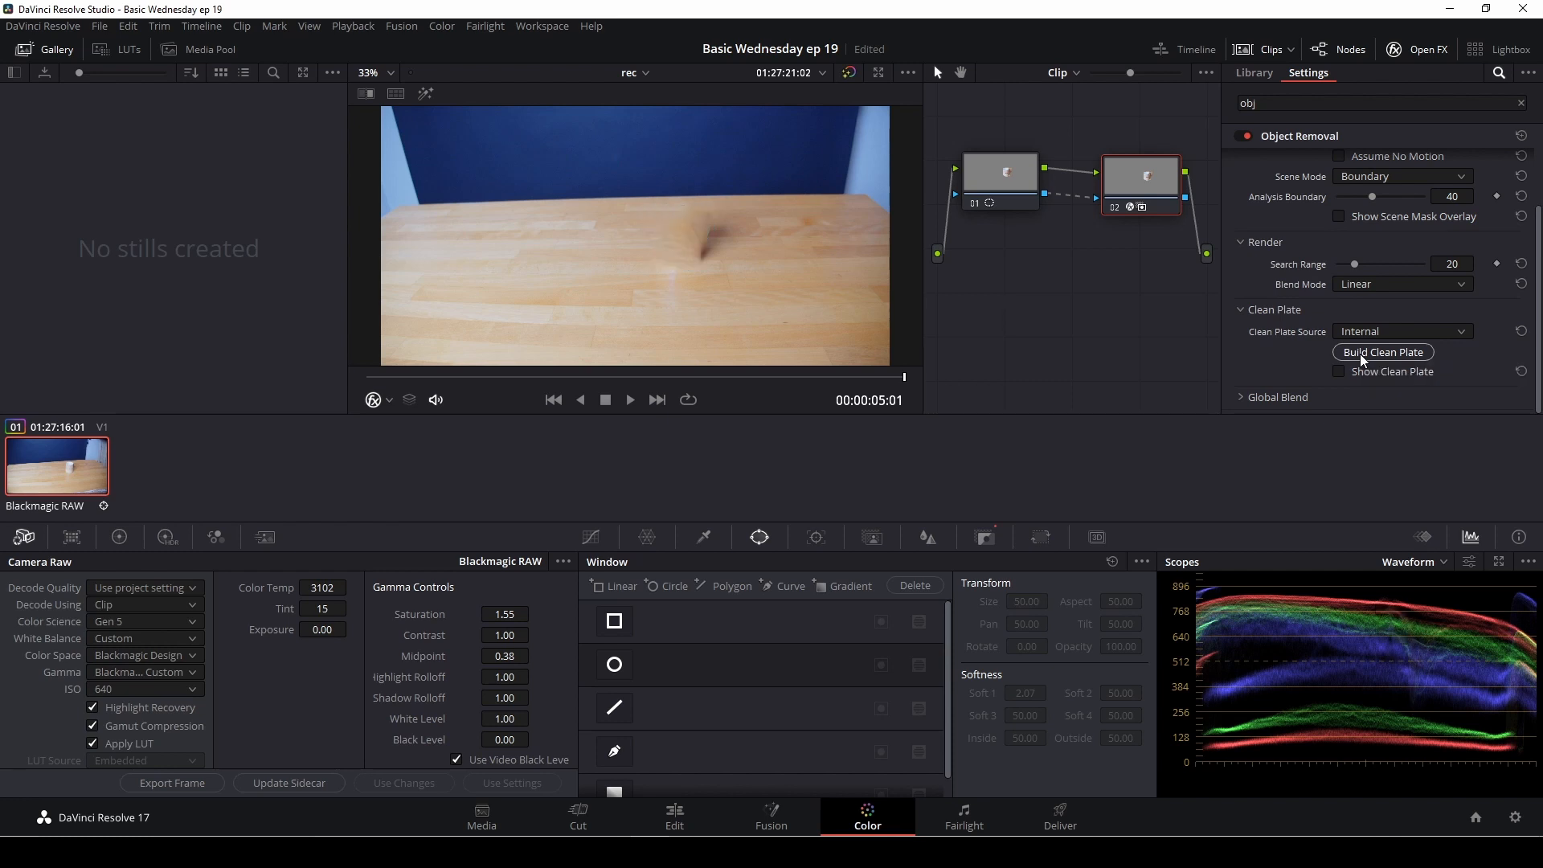
{"action": "scroll", "coordinate": [728, 269], "scroll_direction": "up", "scroll_amount": 1}
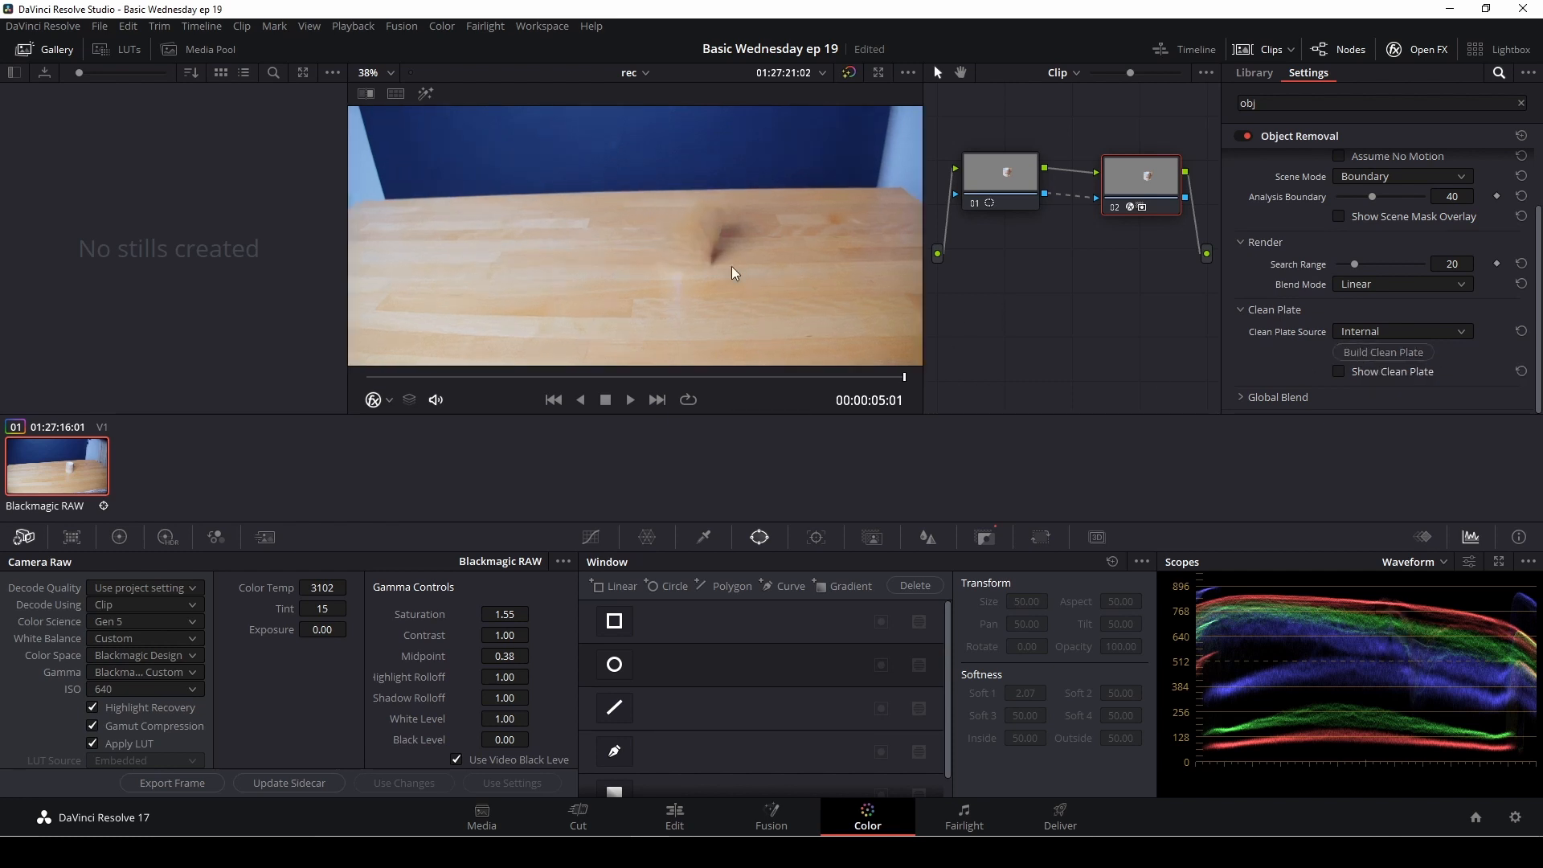
{"action": "scroll", "coordinate": [1340, 267], "scroll_direction": "up", "scroll_amount": 2}
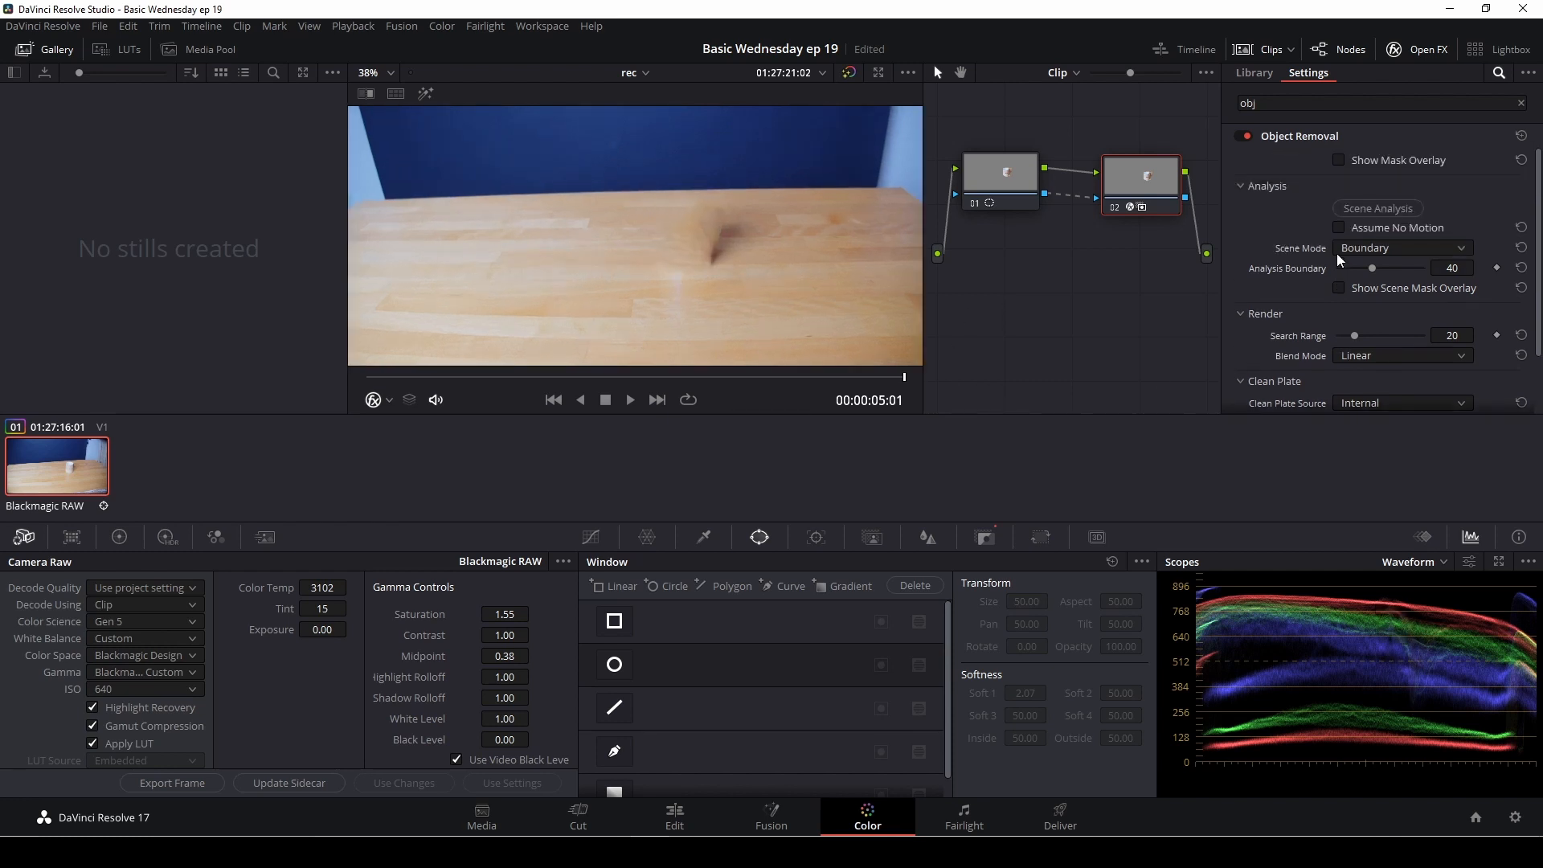
Step: Extend the upper-right part of node 01's curve window towards the mug's shadow and check the coverage with the mask overlay
{"action": "left_click", "coordinate": [1003, 195]}
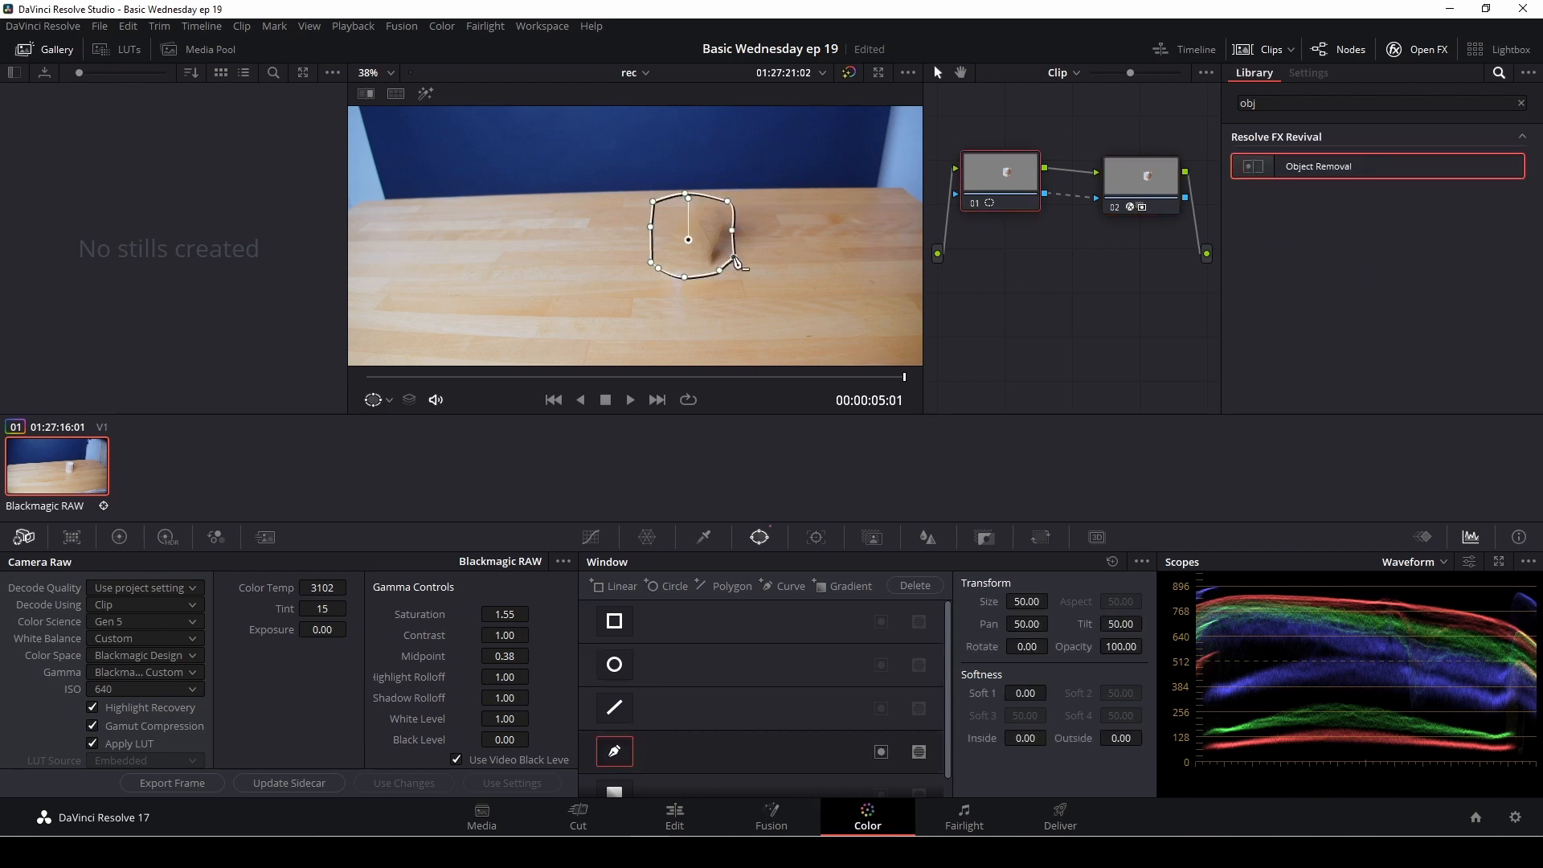
{"action": "left_click_drag", "start_coordinate": [733, 231], "coordinate": [732, 200]}
{"action": "left_click_drag", "start_coordinate": [1272, 183], "coordinate": [1136, 188]}
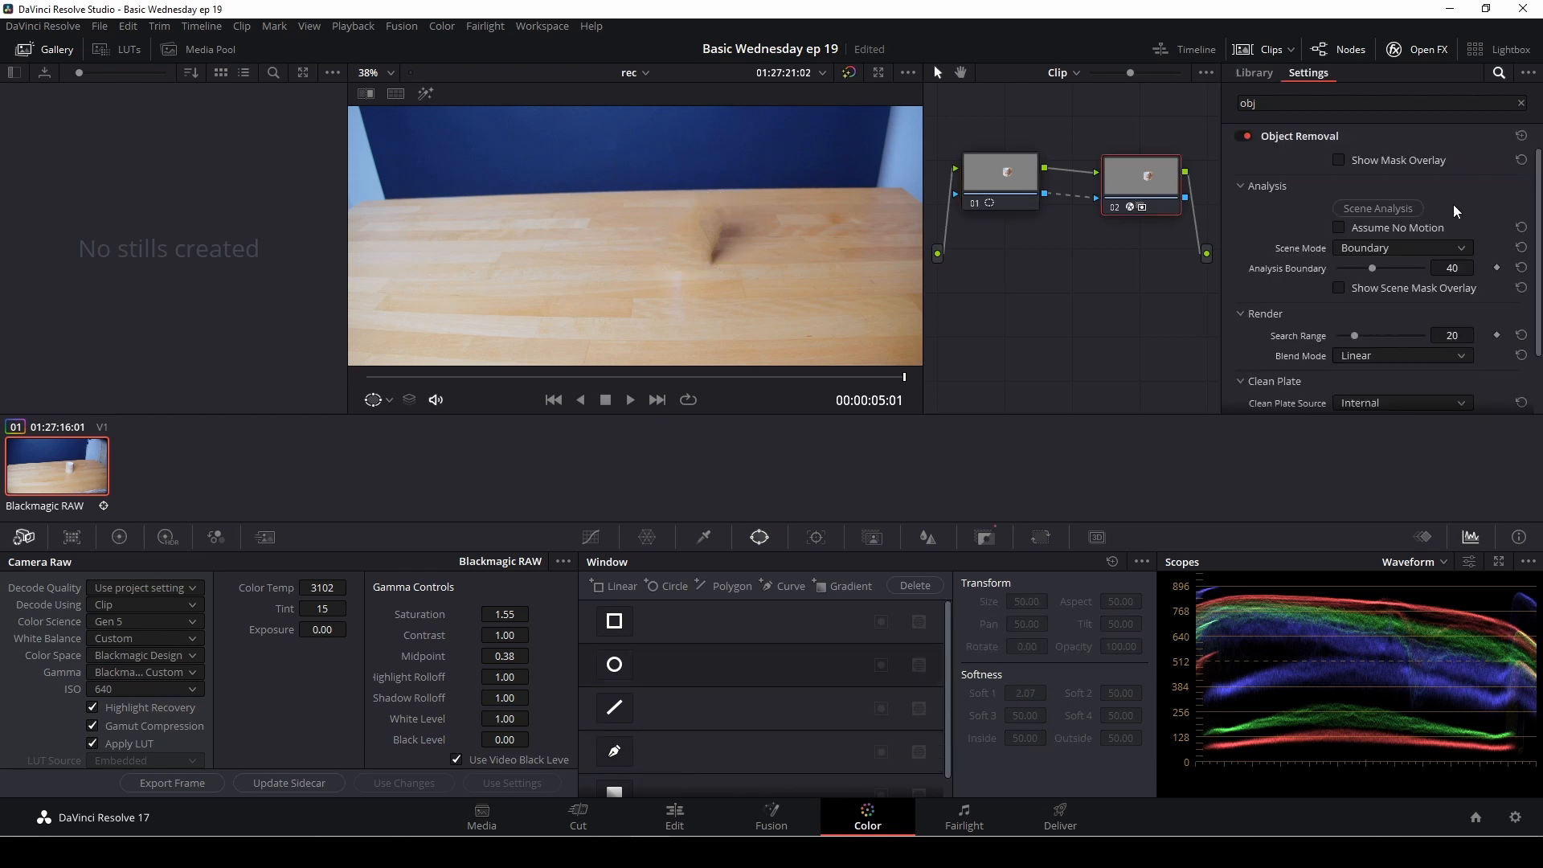
{"action": "left_click", "coordinate": [1339, 161]}
{"action": "left_click", "coordinate": [1340, 160]}
Step: Widen node 01's curve window by moving its left, lower-right and right points outward, and return to node 02
{"action": "left_click", "coordinate": [1019, 189]}
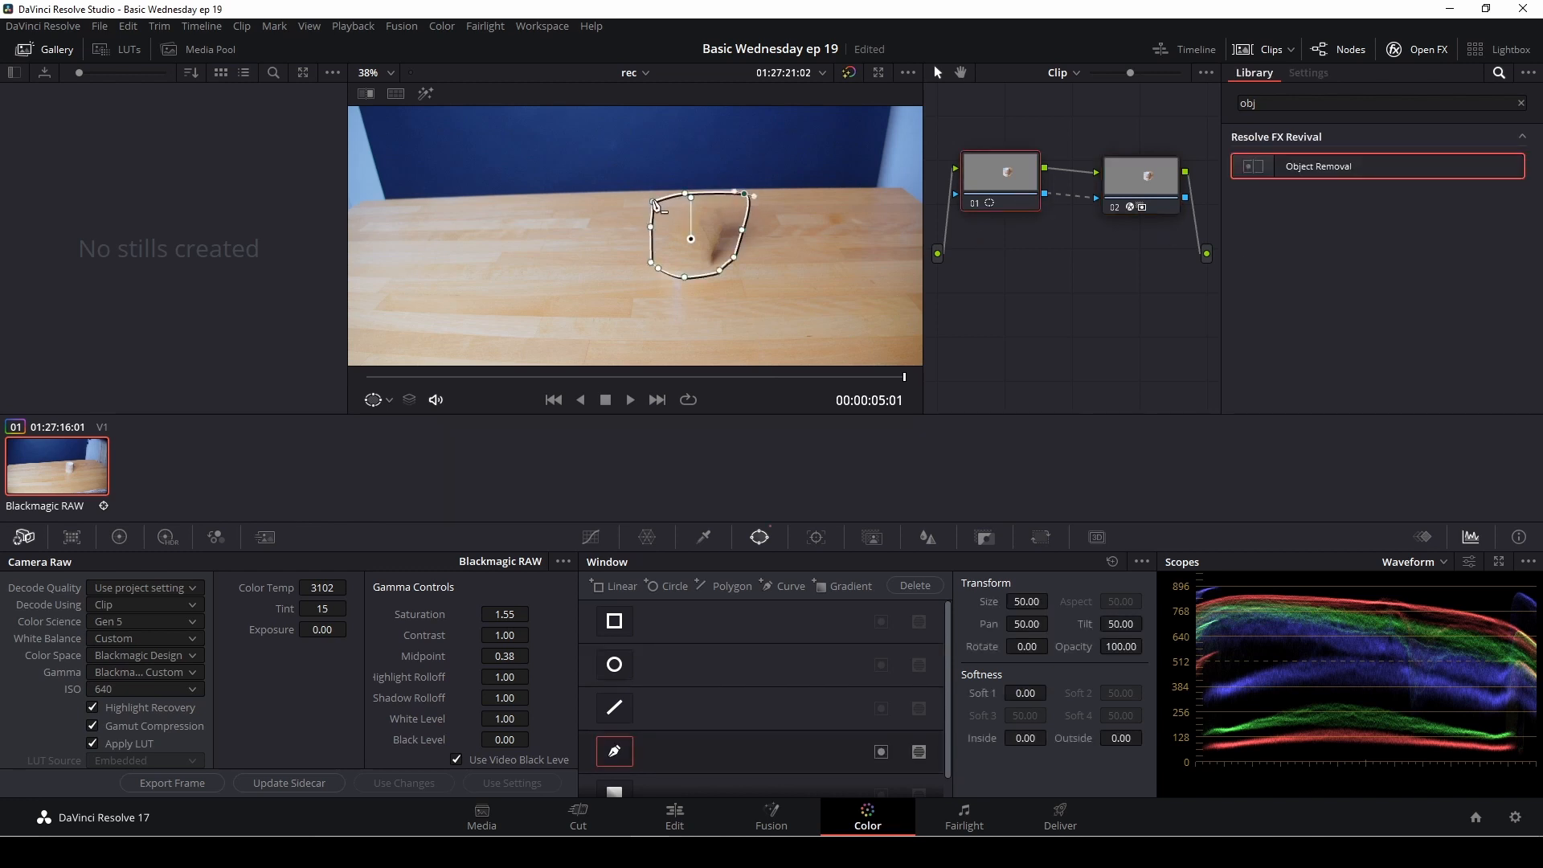
{"action": "left_click_drag", "start_coordinate": [654, 201], "coordinate": [638, 198]}
{"action": "mouse_move", "coordinate": [734, 258]}
{"action": "left_mouse_down"}
{"action": "mouse_move", "coordinate": [749, 267]}
{"action": "mouse_move", "coordinate": [730, 288]}
{"action": "left_mouse_up"}
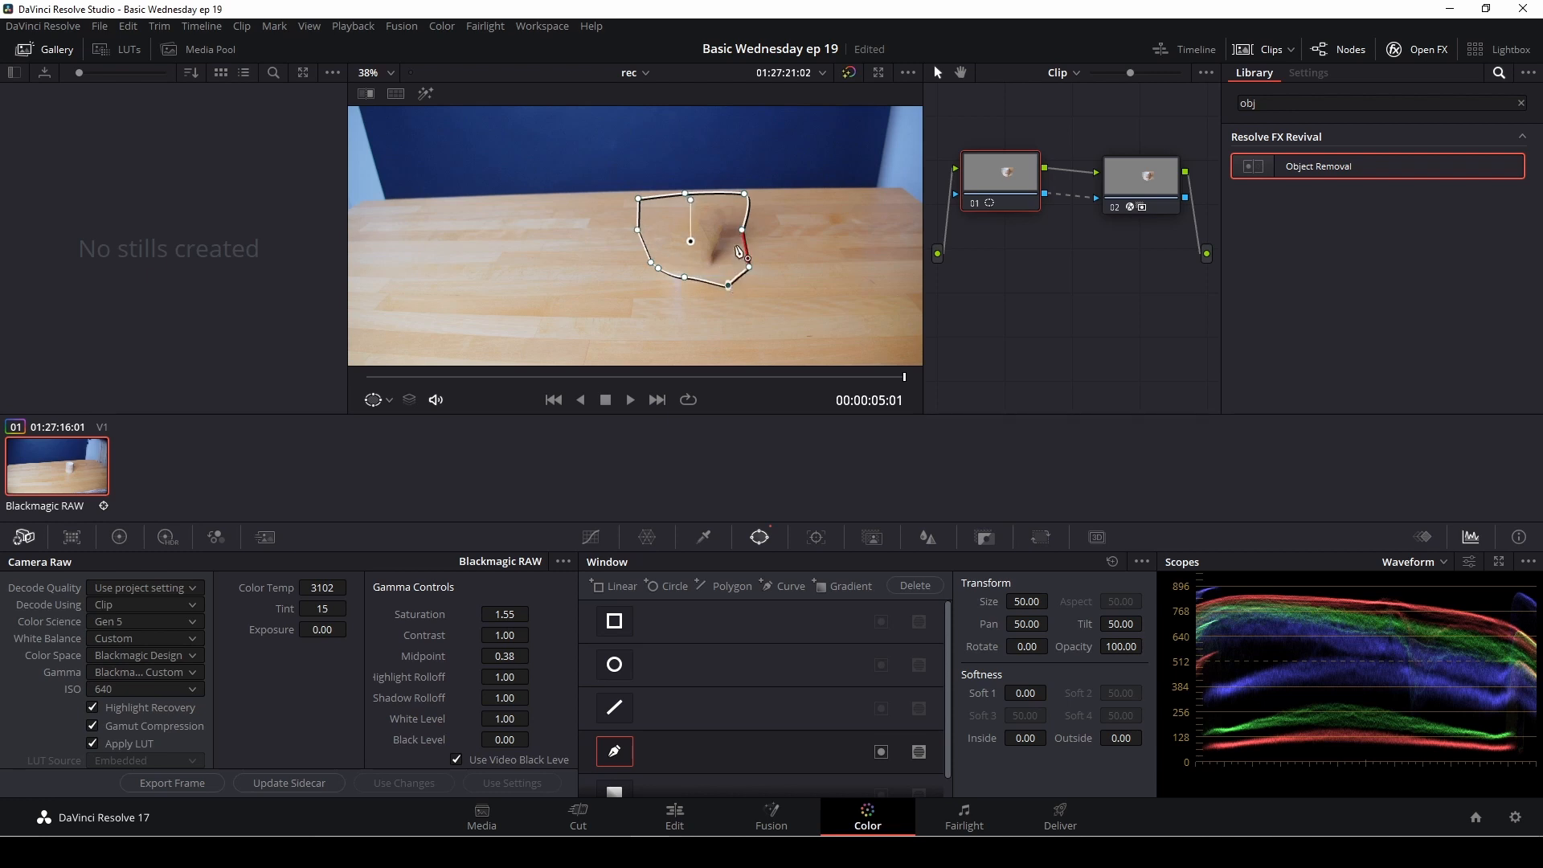
{"action": "left_click_drag", "start_coordinate": [742, 230], "coordinate": [753, 230]}
{"action": "left_click", "coordinate": [1153, 191]}
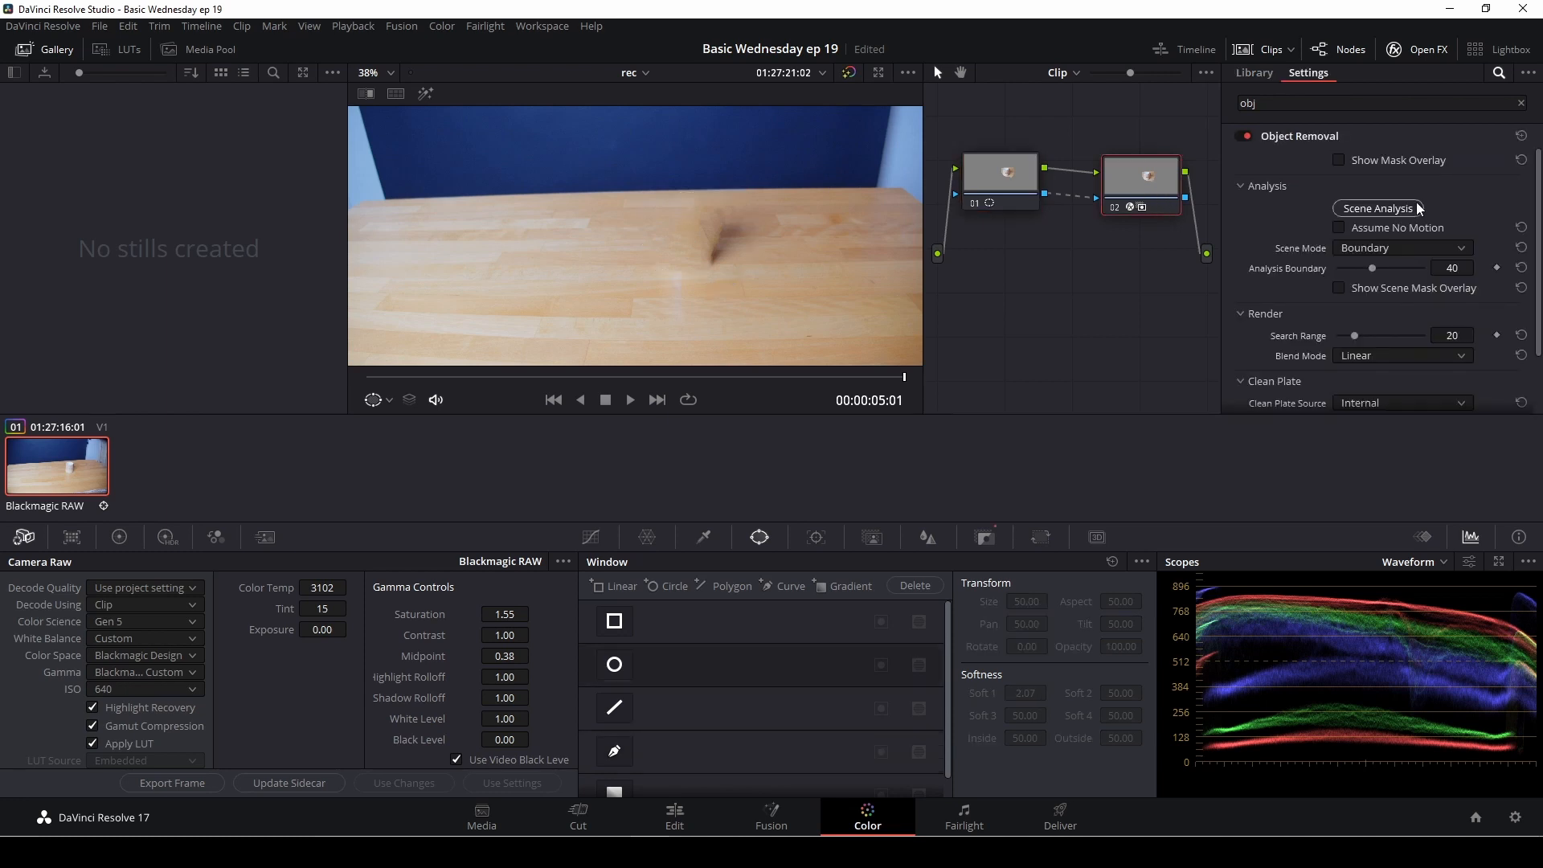
Step: Turn on the mask overlay and move the lower-left points of node 01's curve window farther from the mug
{"action": "left_click", "coordinate": [1340, 160]}
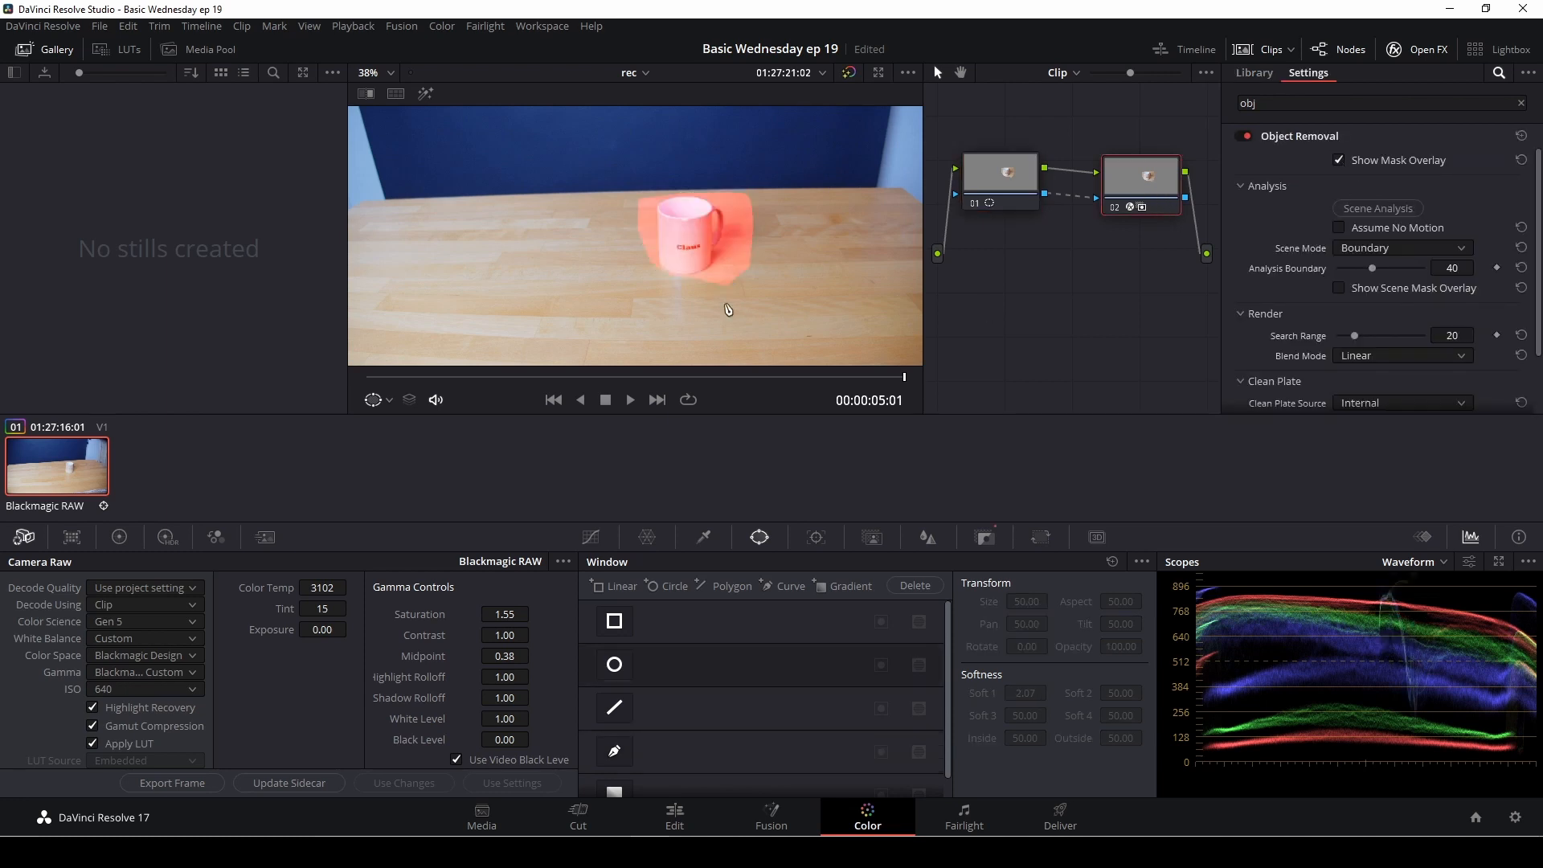
{"action": "left_click", "coordinate": [1000, 189]}
{"action": "mouse_move", "coordinate": [658, 268]}
{"action": "left_mouse_down"}
{"action": "mouse_move", "coordinate": [641, 264]}
{"action": "mouse_move", "coordinate": [681, 286]}
{"action": "left_mouse_up"}
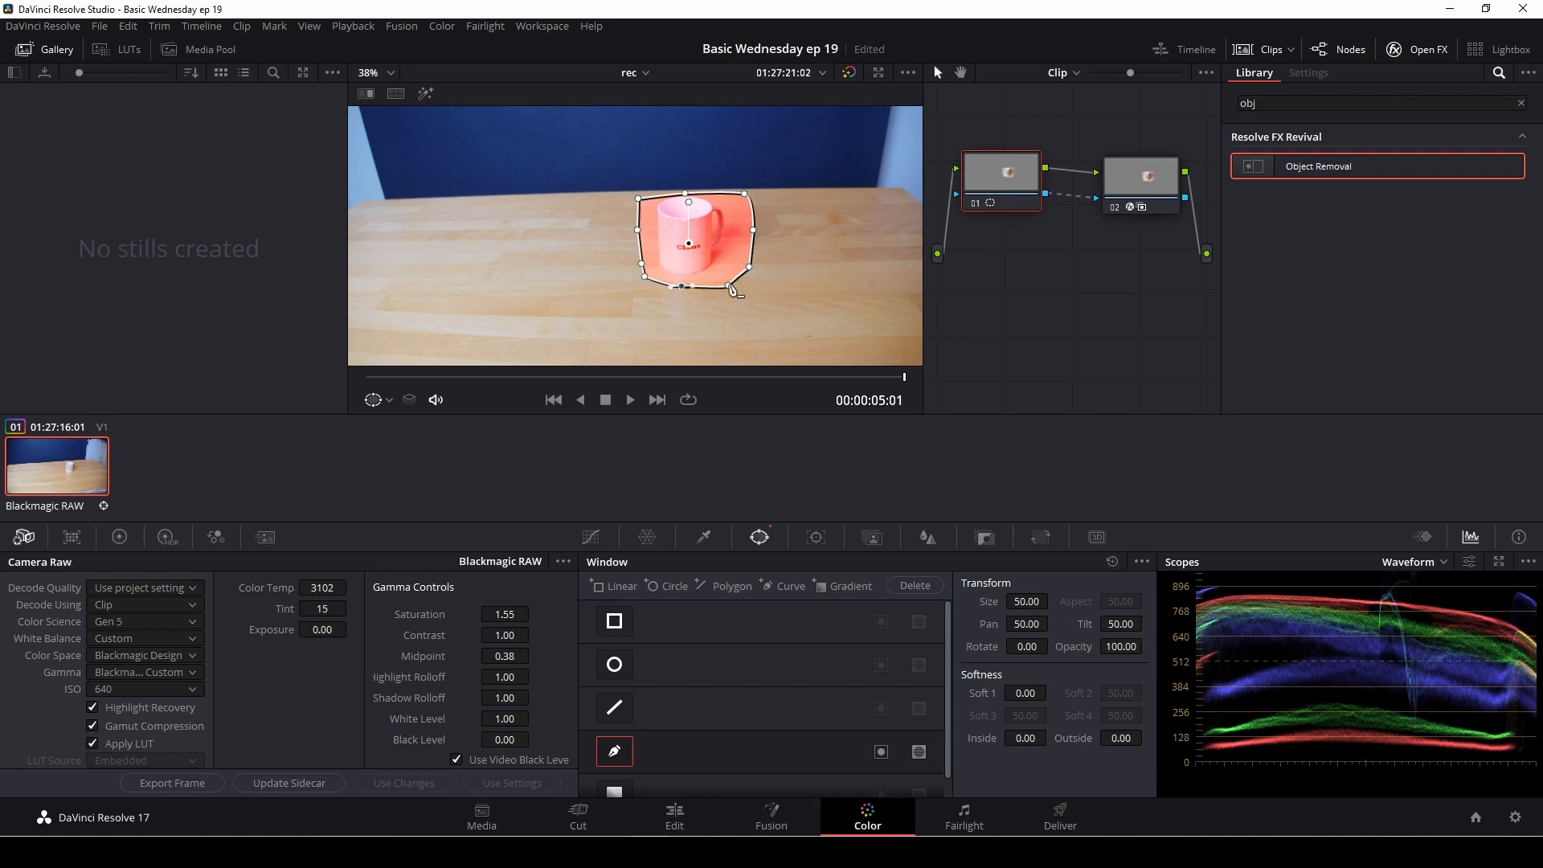
Step: Adjust the top edge of node 01's curve window around the mug and rerun the Object Removal scene analysis on node 02
{"action": "left_click", "coordinate": [685, 194]}
{"action": "left_click", "coordinate": [1178, 186]}
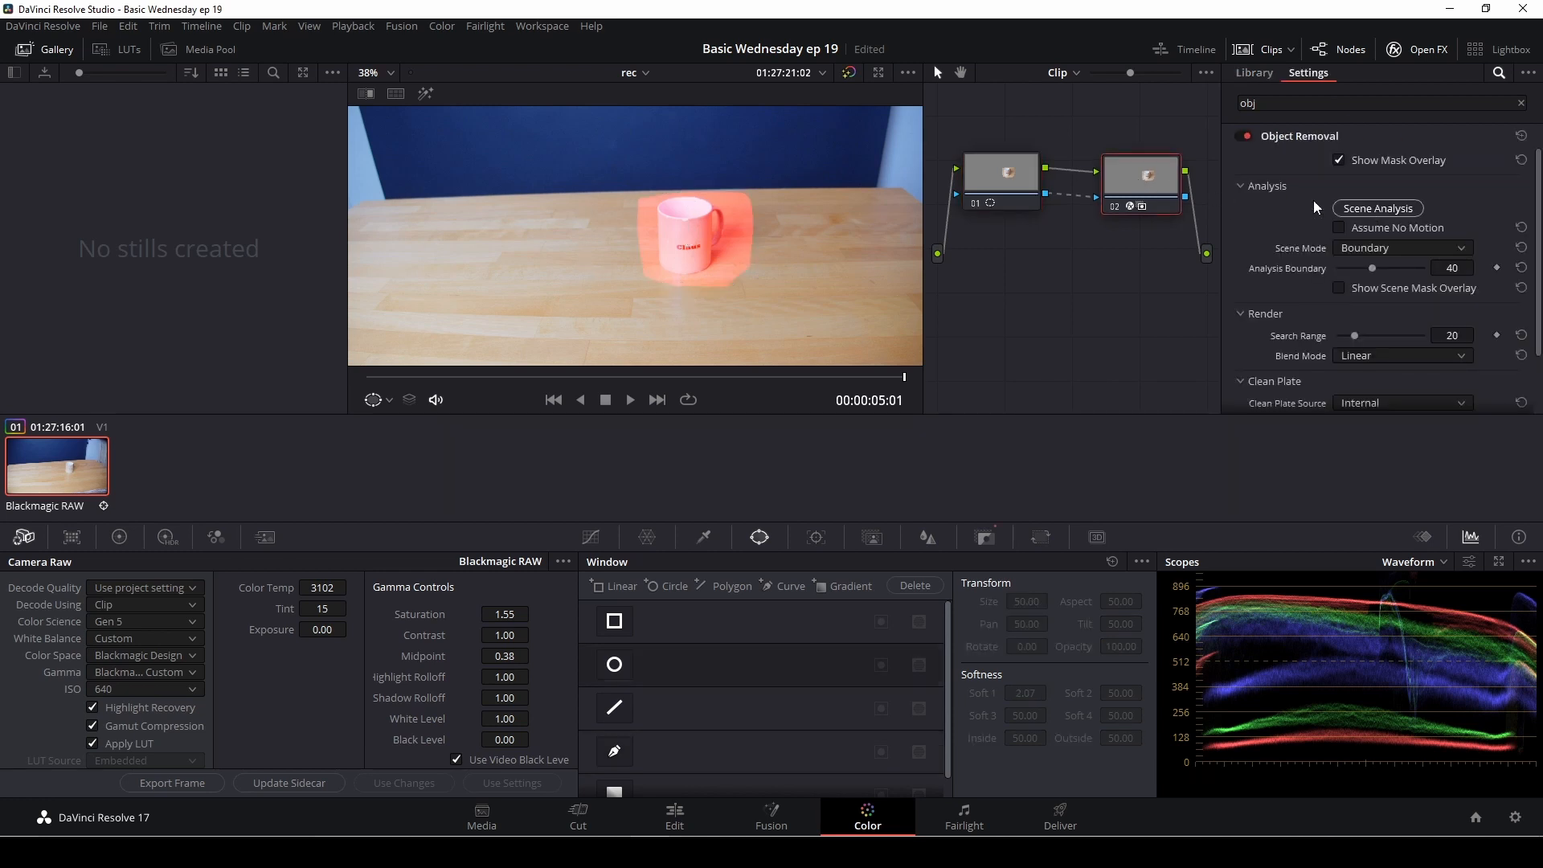
{"action": "left_click", "coordinate": [1376, 209]}
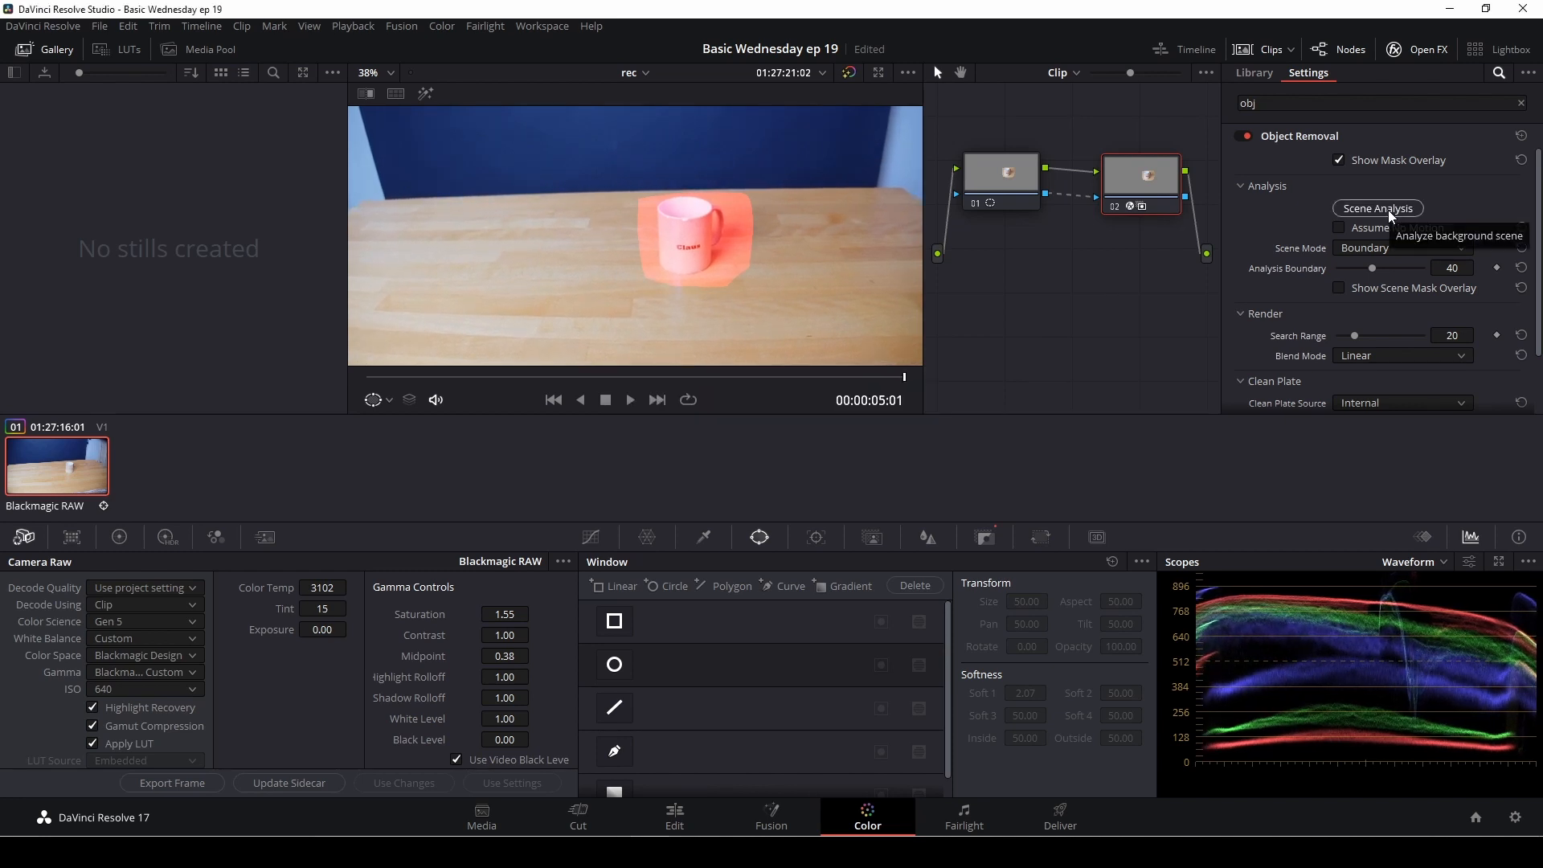
Step: Hide the mask overlay and build the clean plate again from the internal source
{"action": "left_click", "coordinate": [1339, 161]}
{"action": "scroll", "coordinate": [1414, 250], "scroll_direction": "down", "scroll_amount": 2}
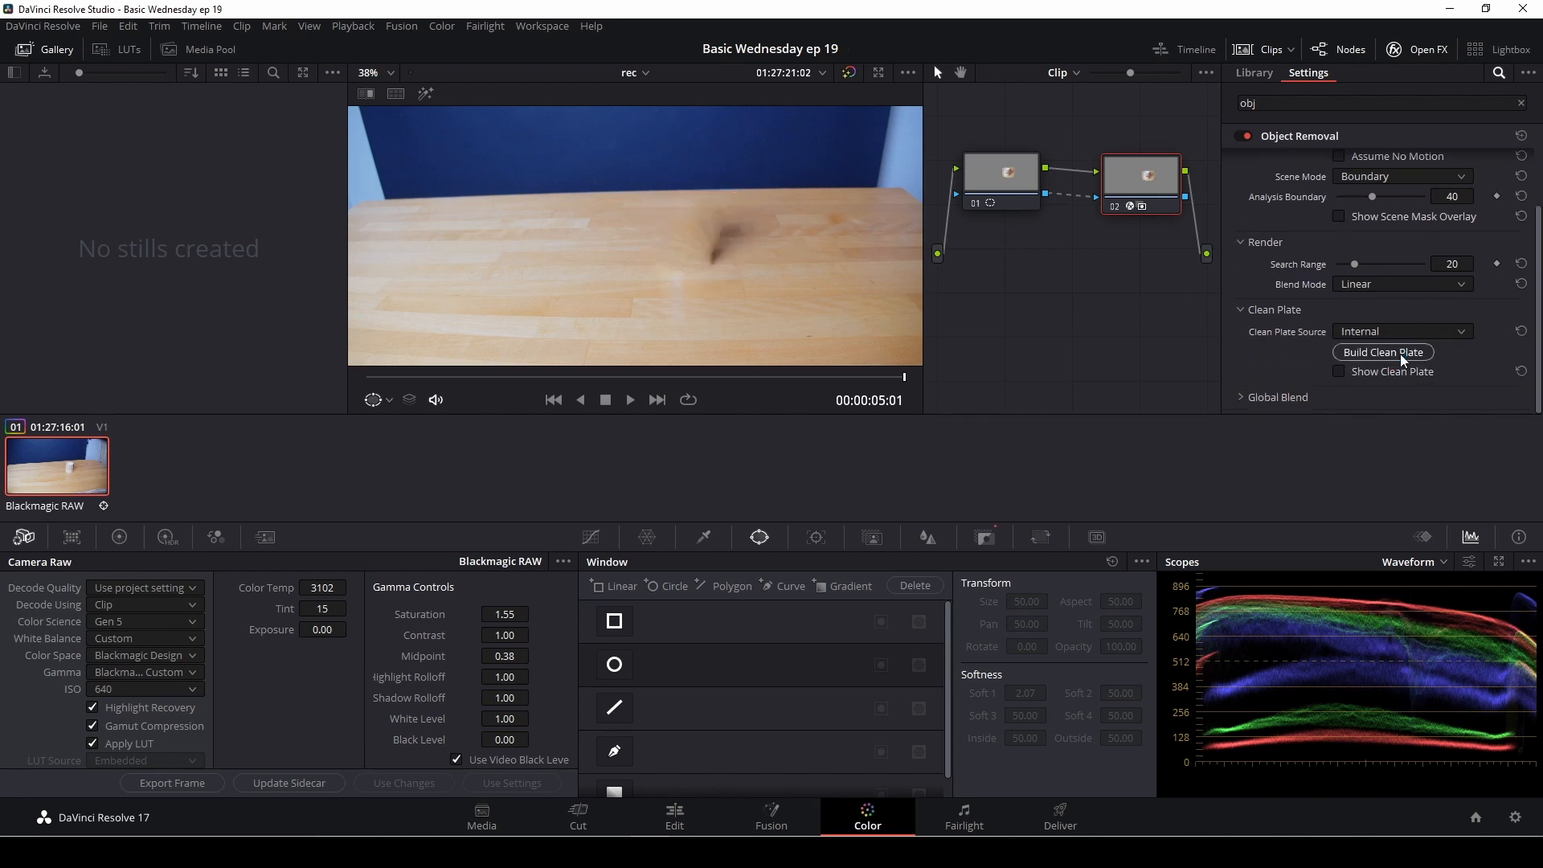
{"action": "left_click", "coordinate": [1396, 354]}
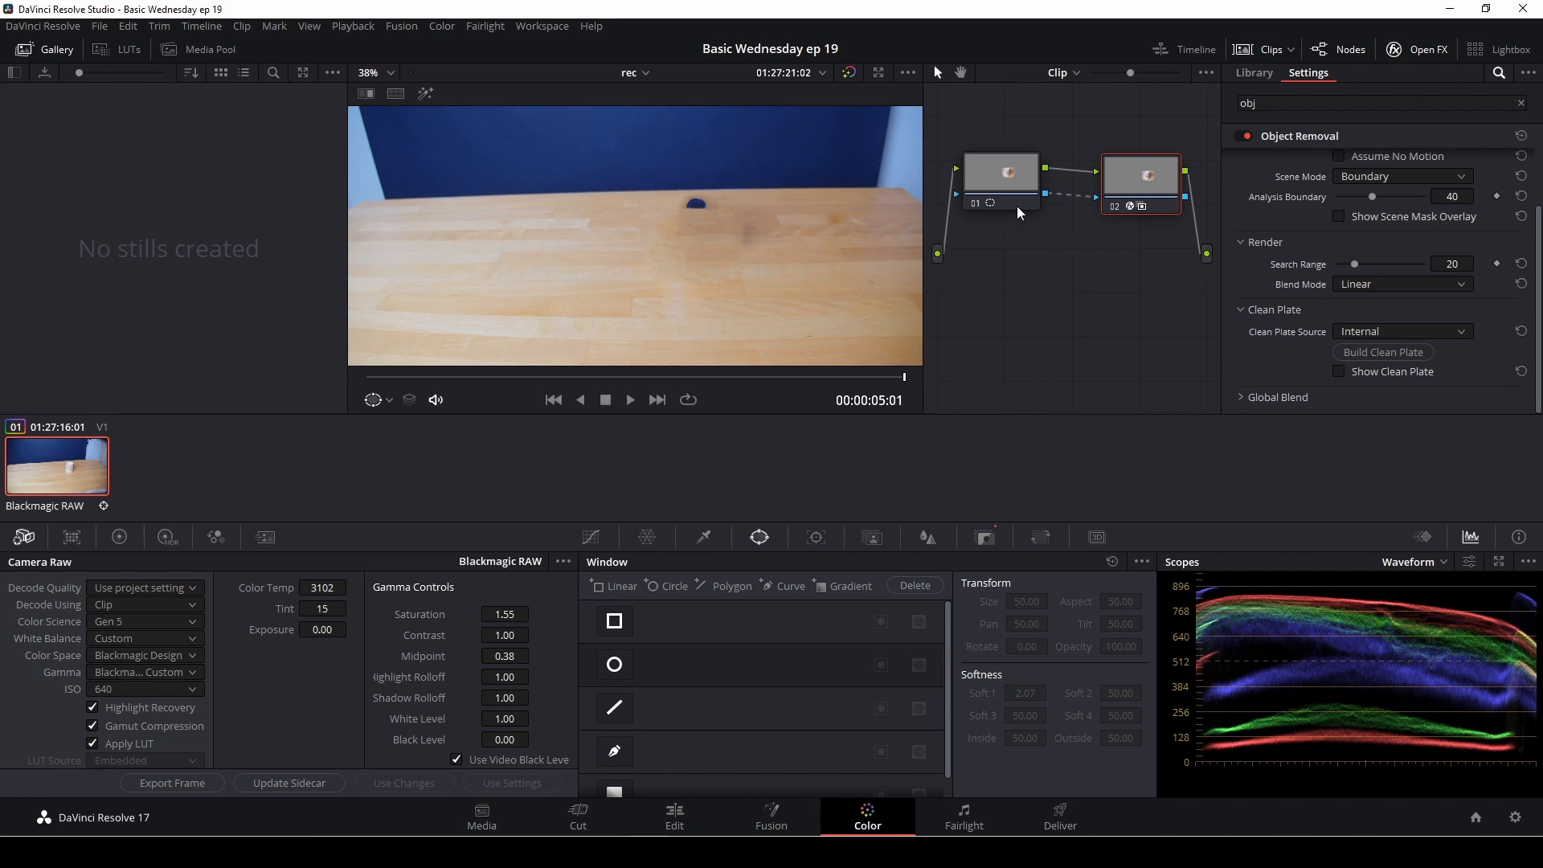
Step: Reset the node grades of both node 02 and node 01 to discard the current removal attempt
{"action": "right_click", "coordinate": [1146, 191]}
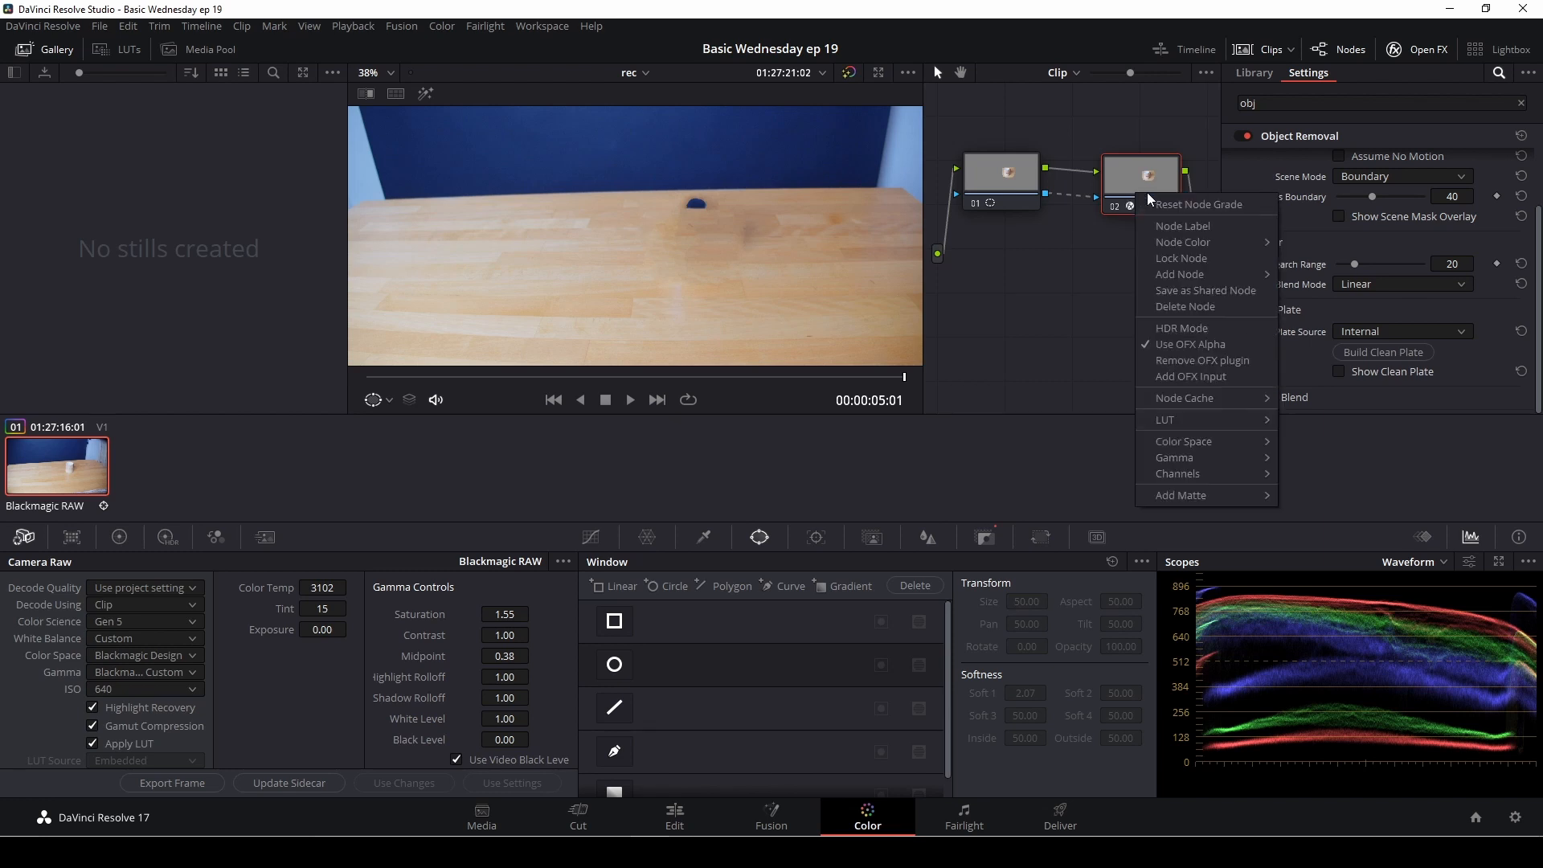
{"action": "left_click", "coordinate": [1151, 201]}
{"action": "right_click", "coordinate": [1022, 190]}
{"action": "left_click", "coordinate": [1058, 202]}
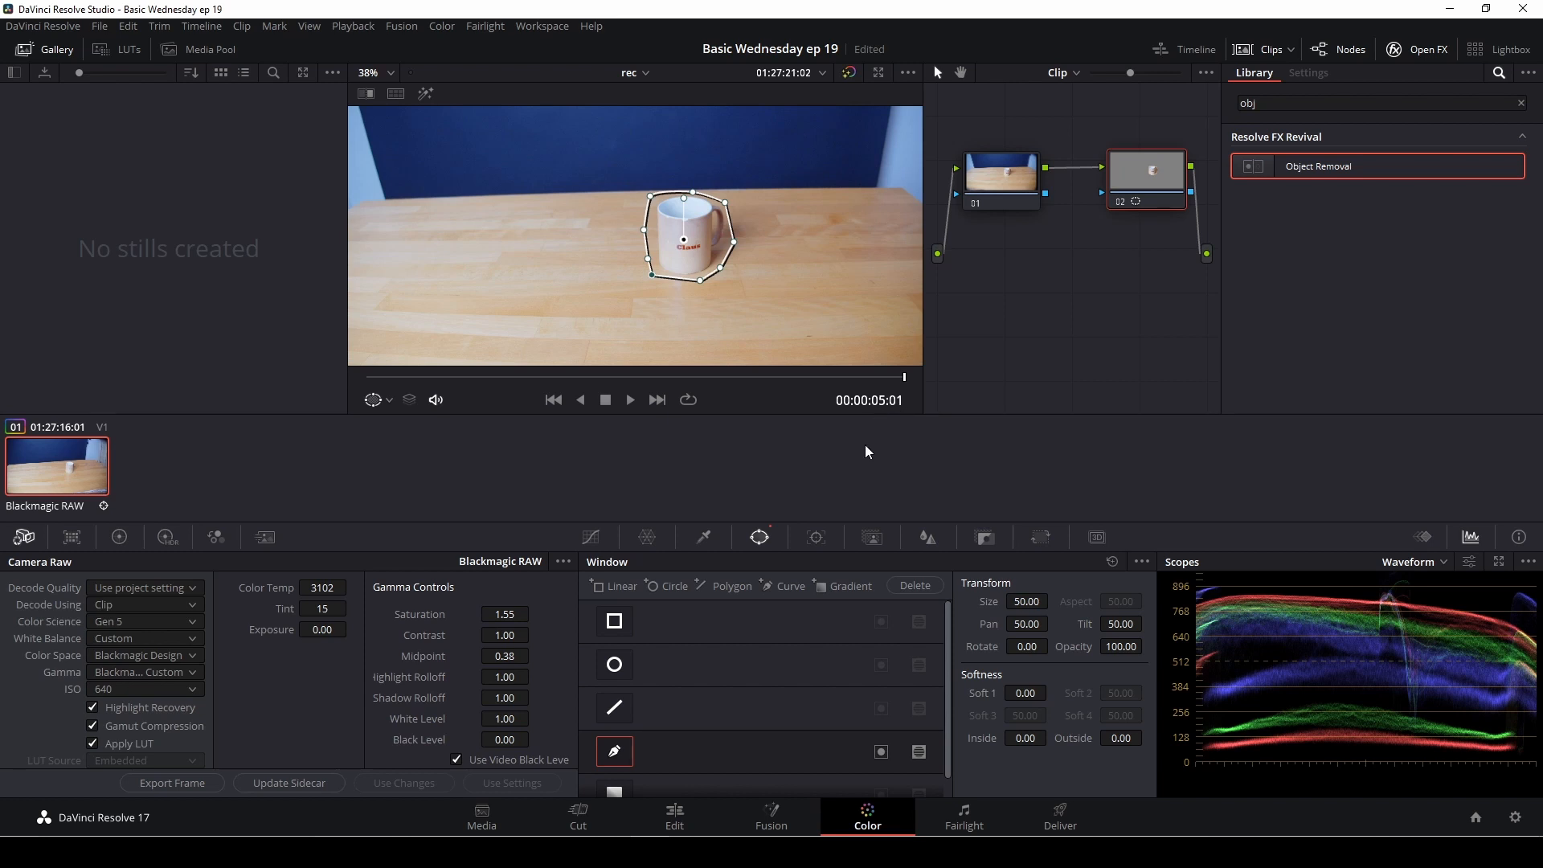
Step: Center node 02's curve window on the mug at the clip's first frame and track it forward through the whole clip
{"action": "left_click", "coordinate": [817, 538]}
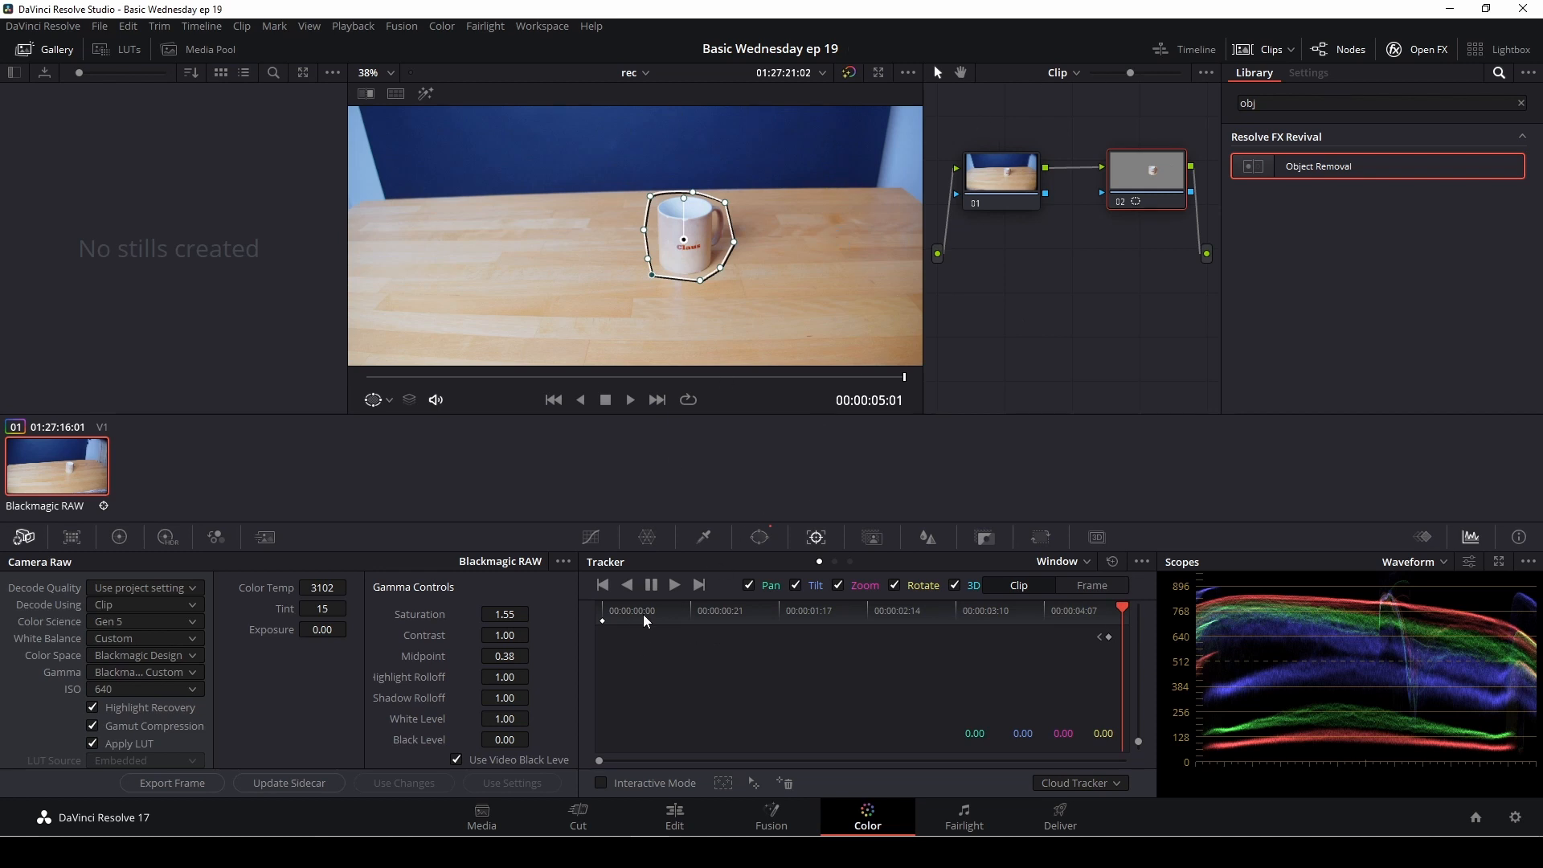
{"action": "left_click", "coordinate": [674, 589]}
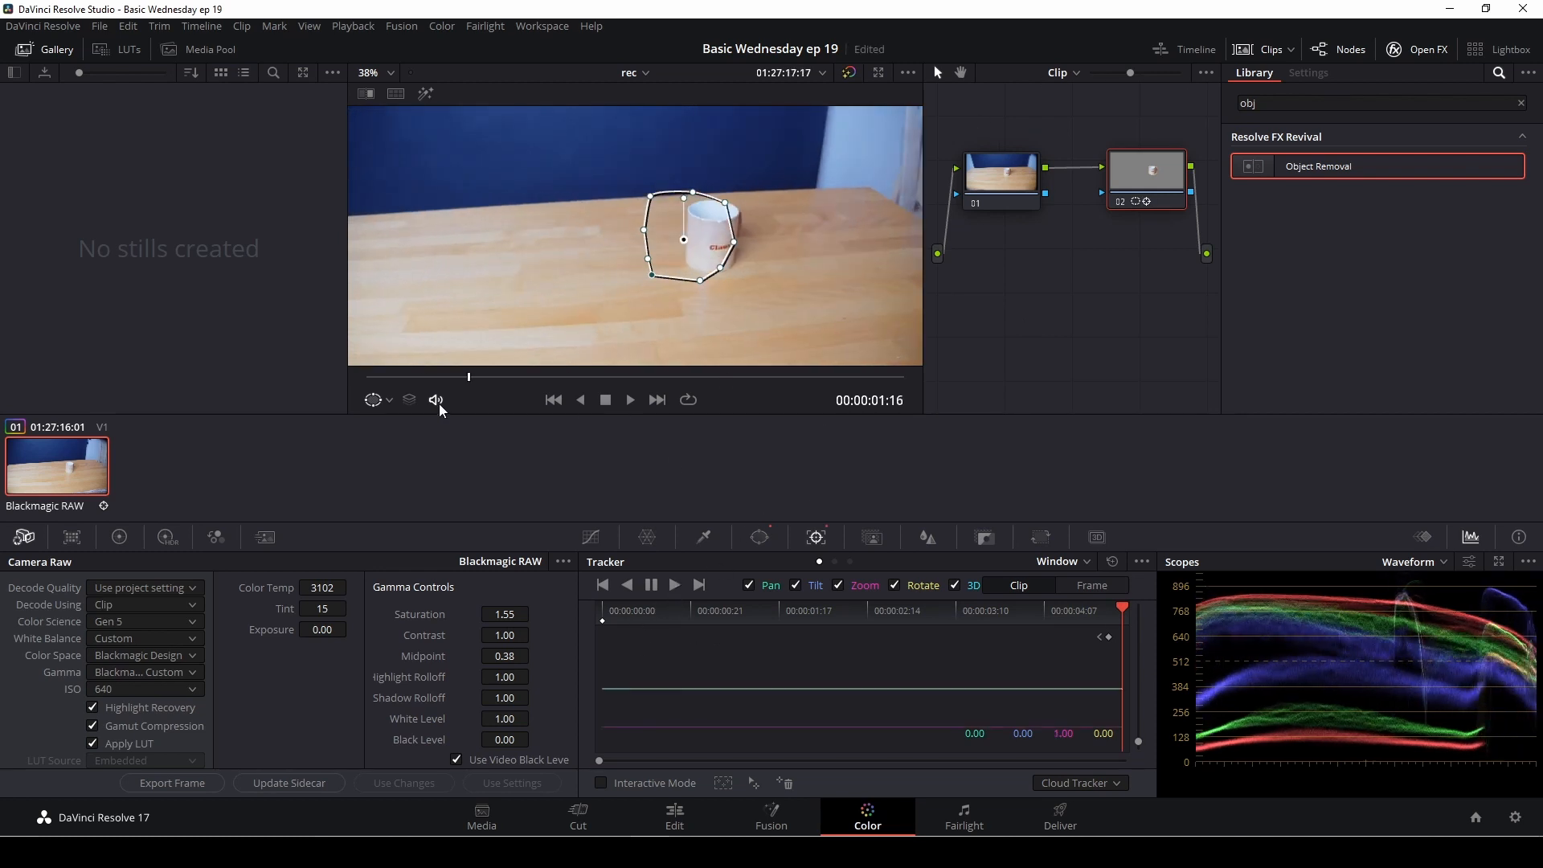
{"action": "left_click_drag", "start_coordinate": [684, 240], "coordinate": [709, 246]}
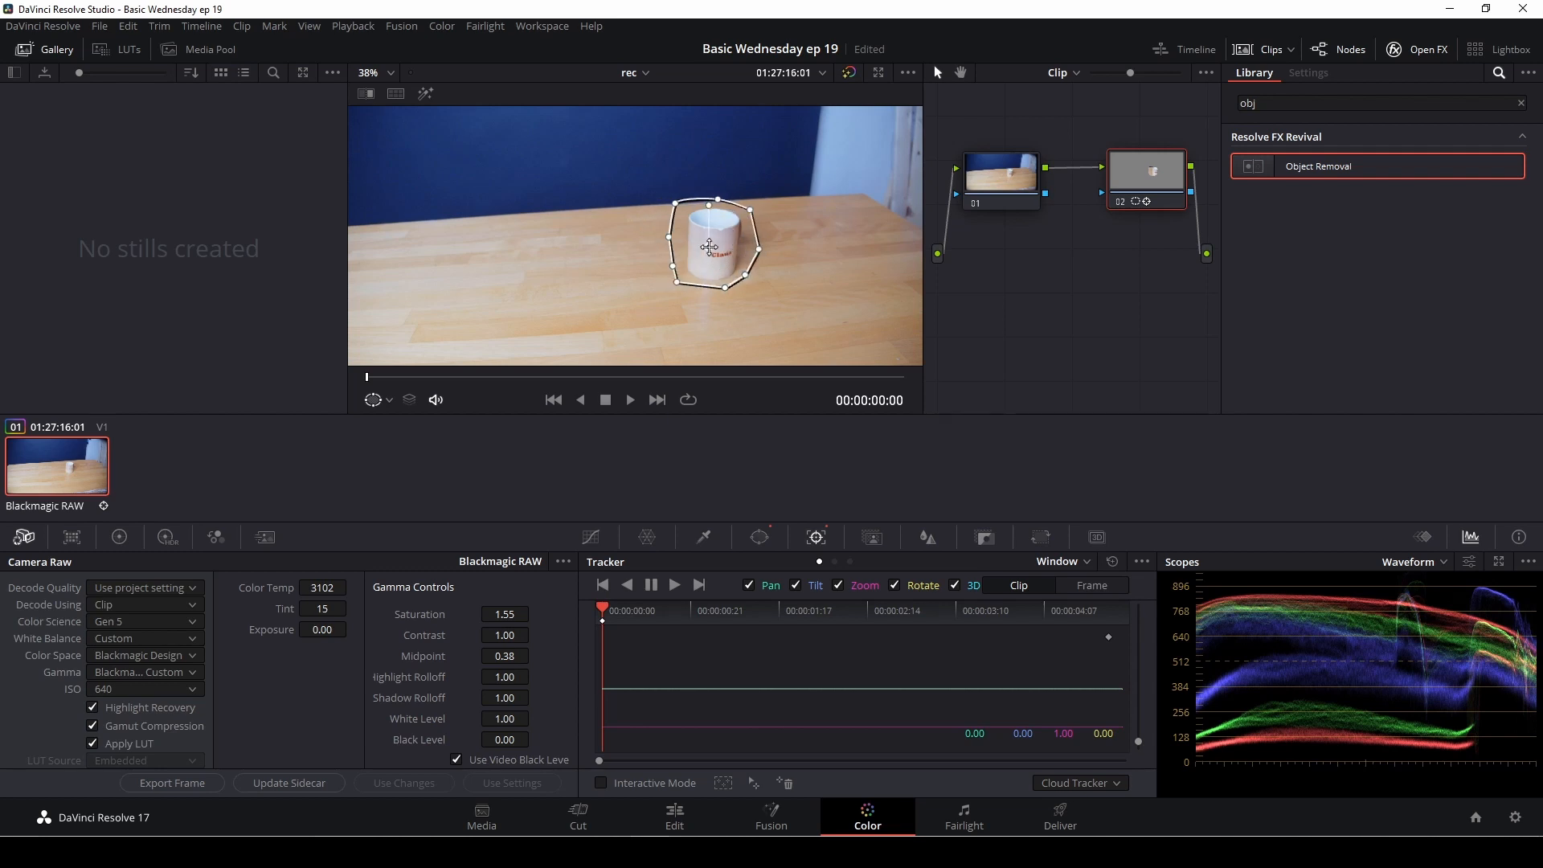
{"action": "left_click", "coordinate": [676, 584]}
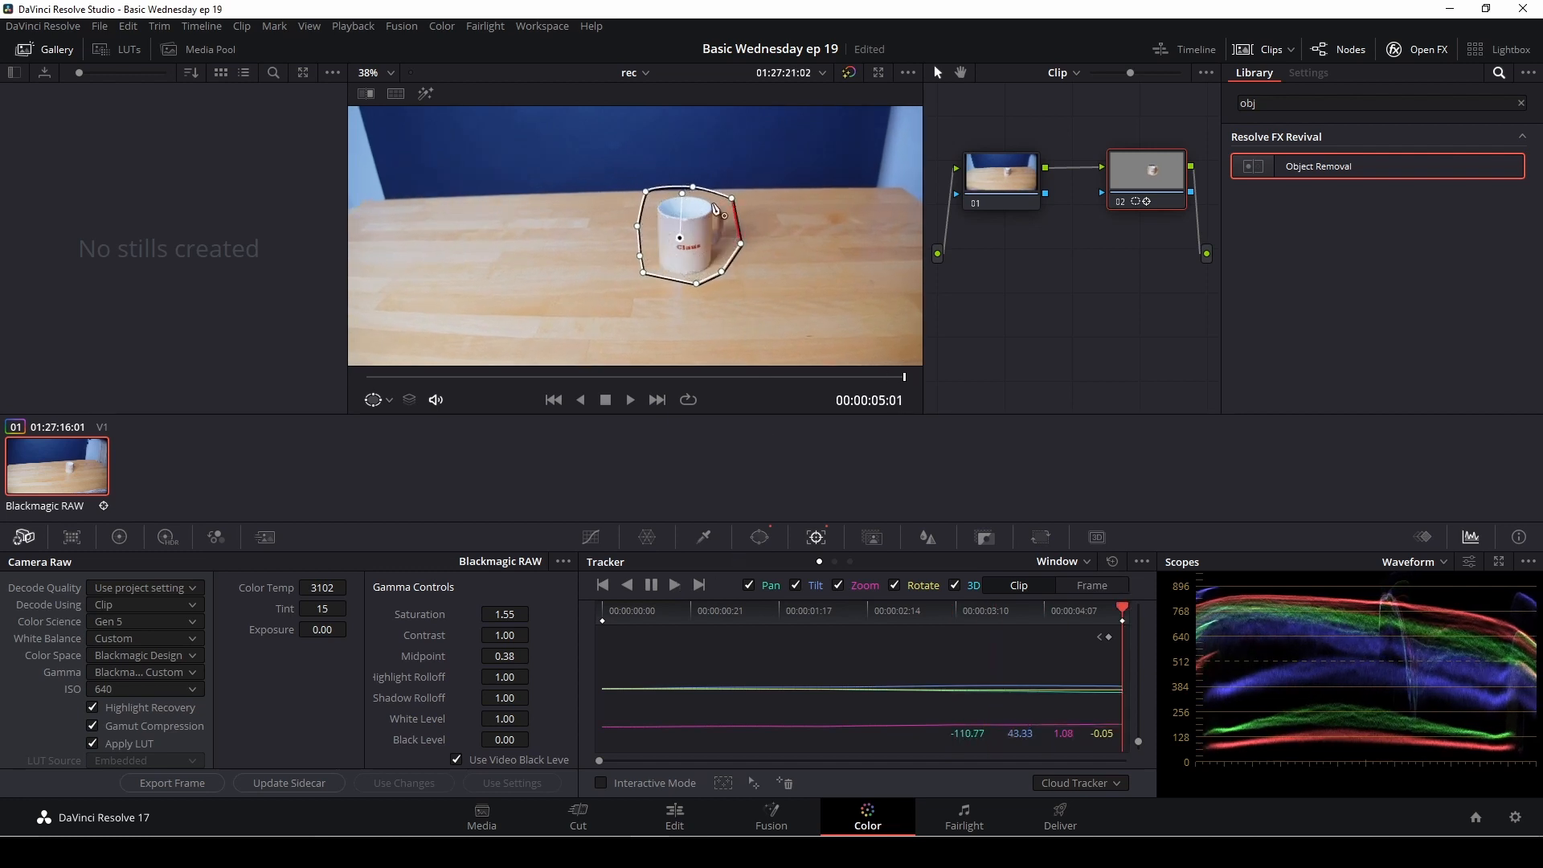
Step: Lower the upper points of node 02's curve window towards the mug's rim and connect node 01's key output to node 02's key input
{"action": "left_click_drag", "start_coordinate": [691, 190], "coordinate": [646, 197]}
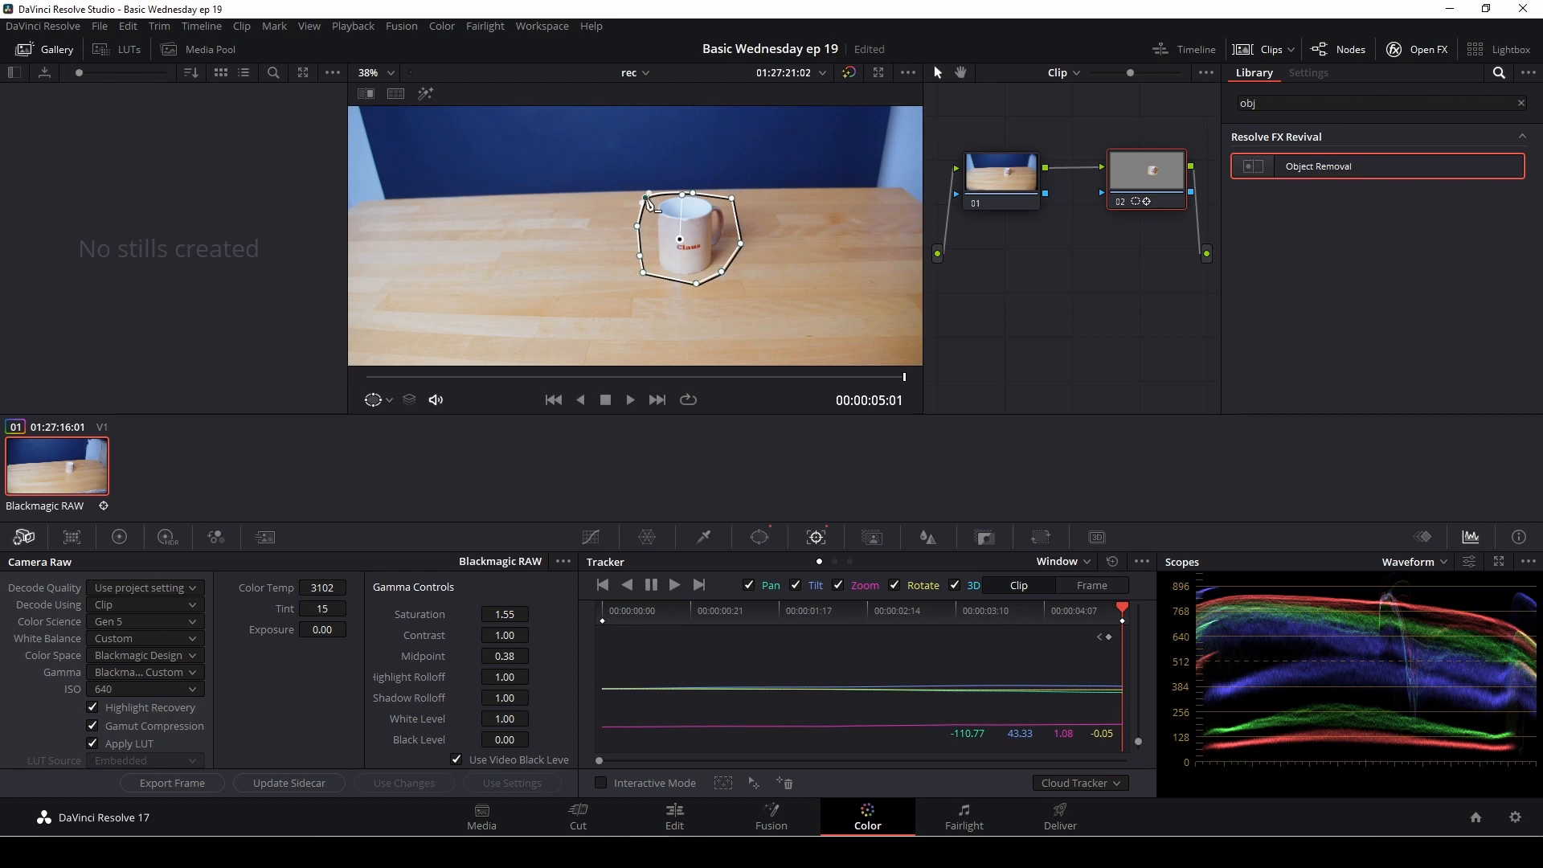
{"action": "left_click_drag", "start_coordinate": [1047, 196], "coordinate": [1106, 196]}
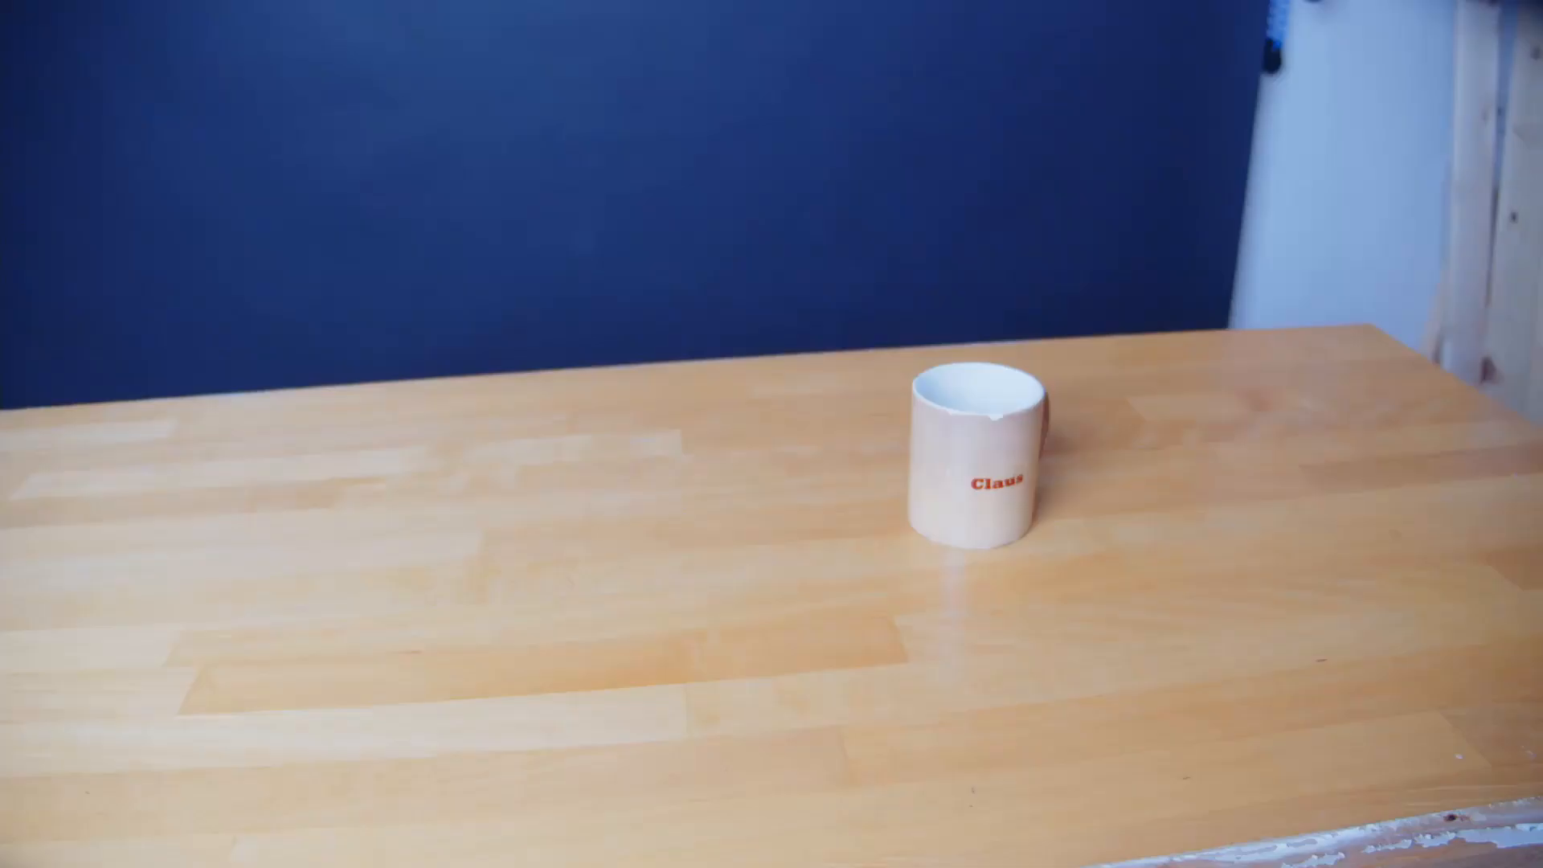